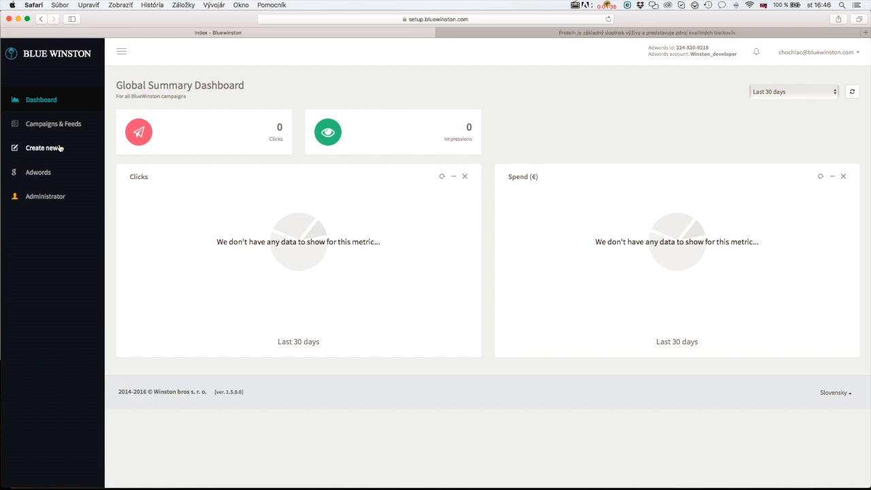
Step: Start a completely new Product Ads campaign in Google Search without copying settings from an existing campaign
click(60, 148)
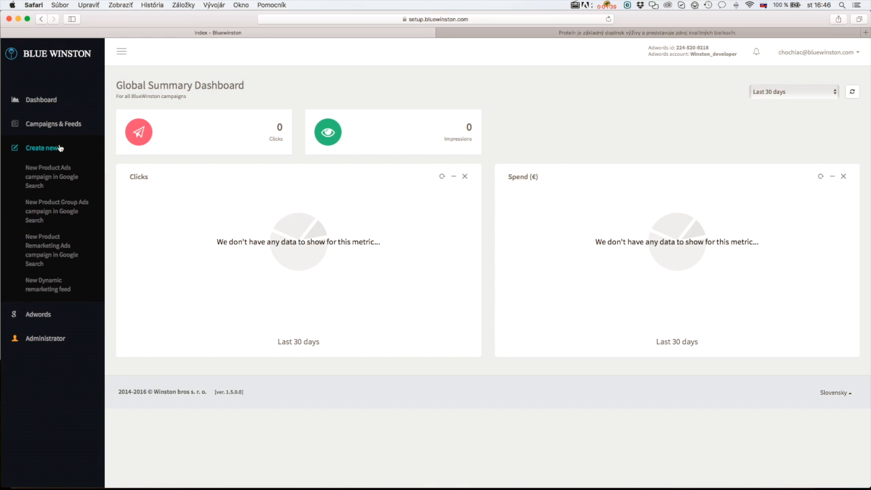
click(48, 179)
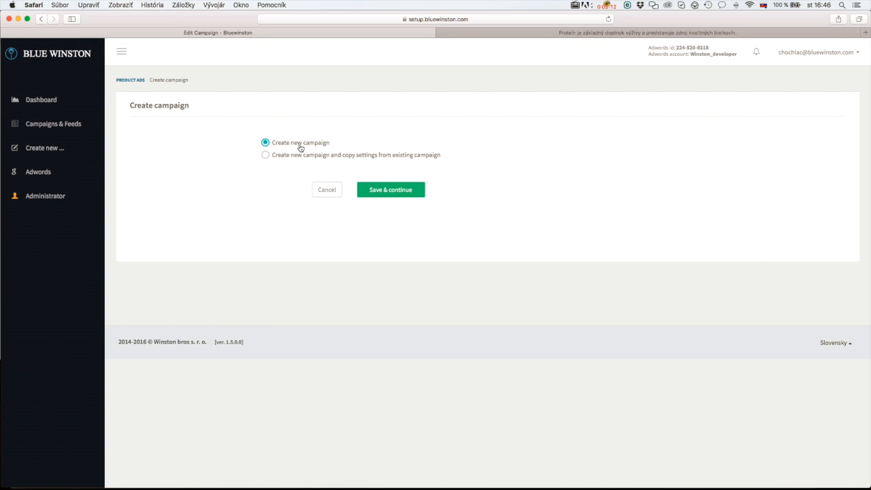
click(391, 193)
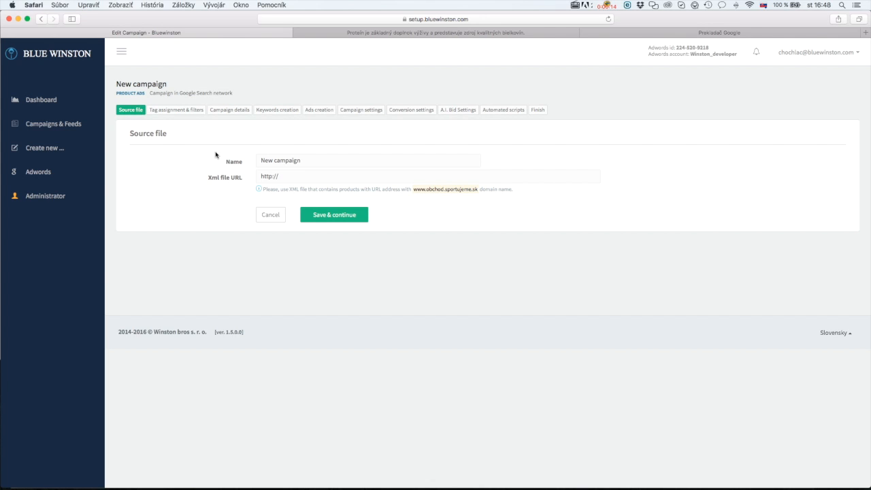
Step: Name the campaign "Proteins"
drag(302, 161, 250, 161)
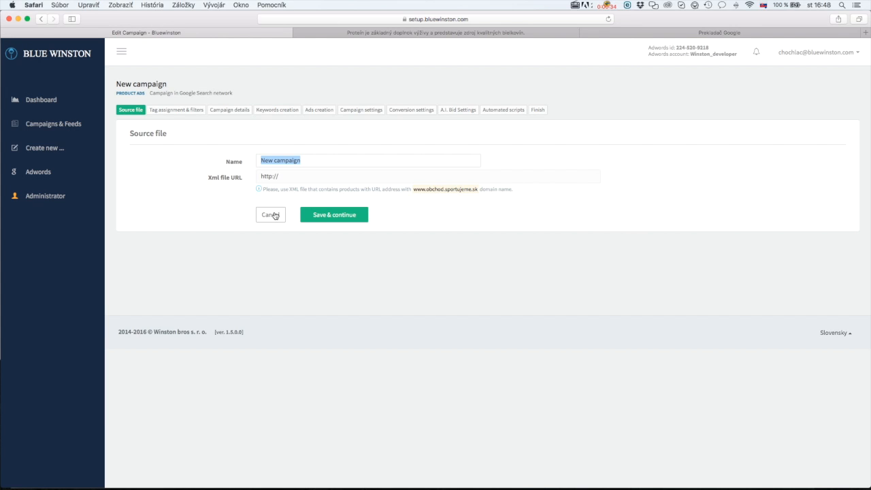
text(Proe)
text(teins)
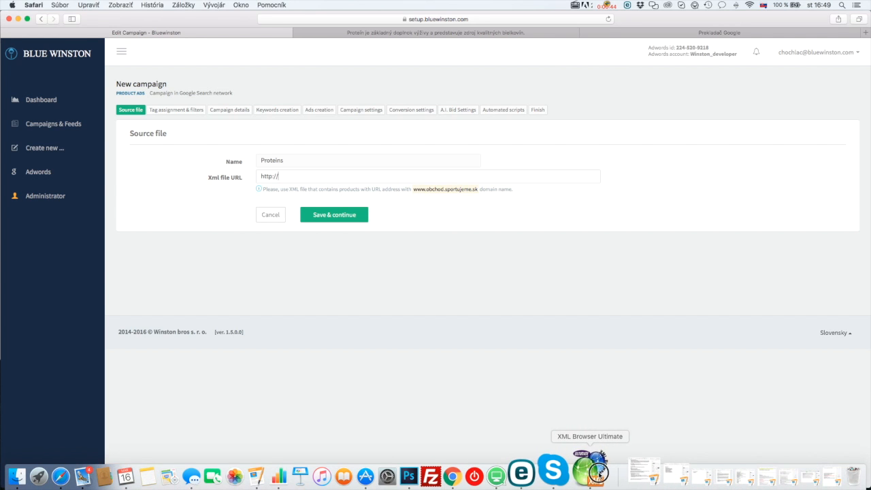
click(586, 469)
triple_click(224, 32)
key(super+c)
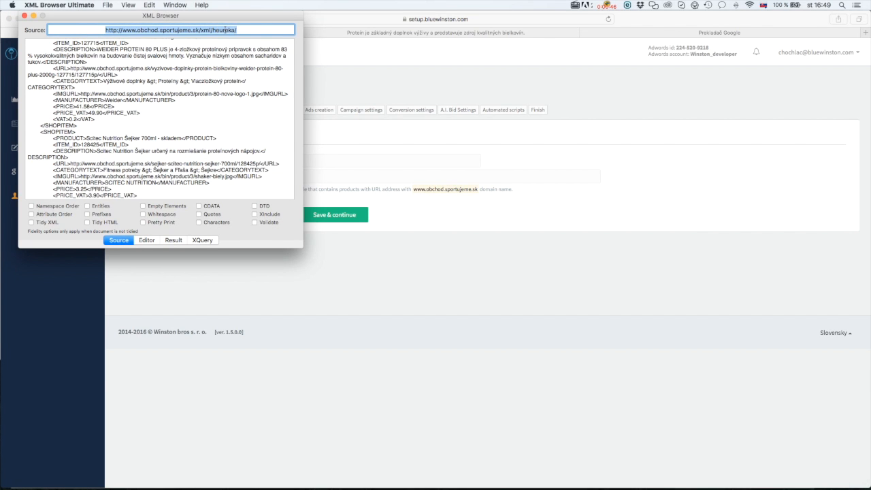
click(368, 234)
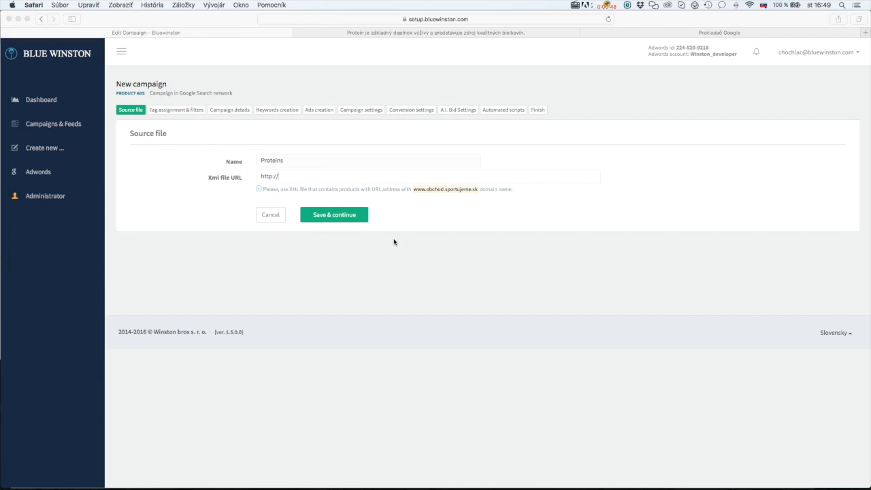
triple_click(289, 176)
key(super+v)
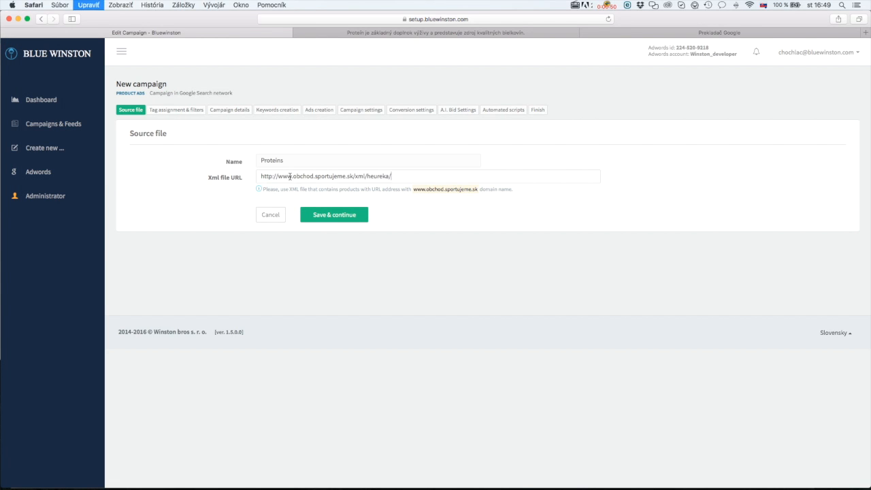
click(346, 221)
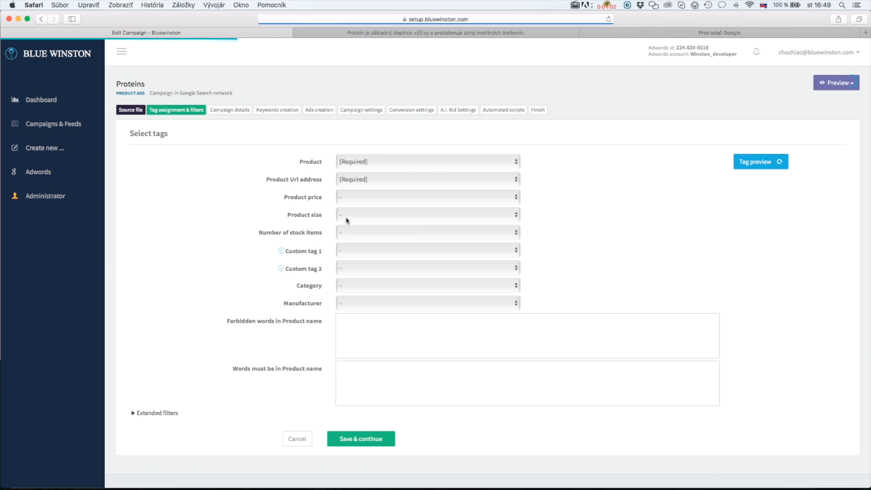
Step: Assign the feed tags PRODUCT to Product, URL to Product Url address and PRICE_VAT to Product price
scroll(259, 184, down, 1)
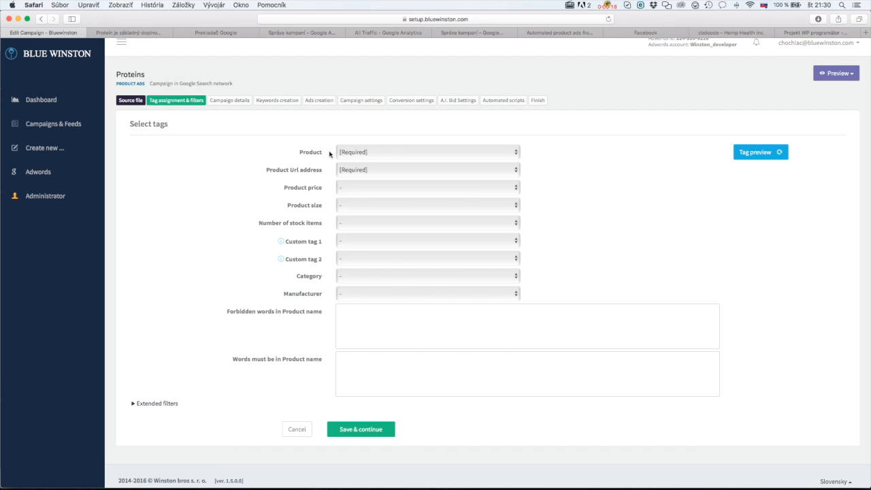
click(307, 152)
click(485, 158)
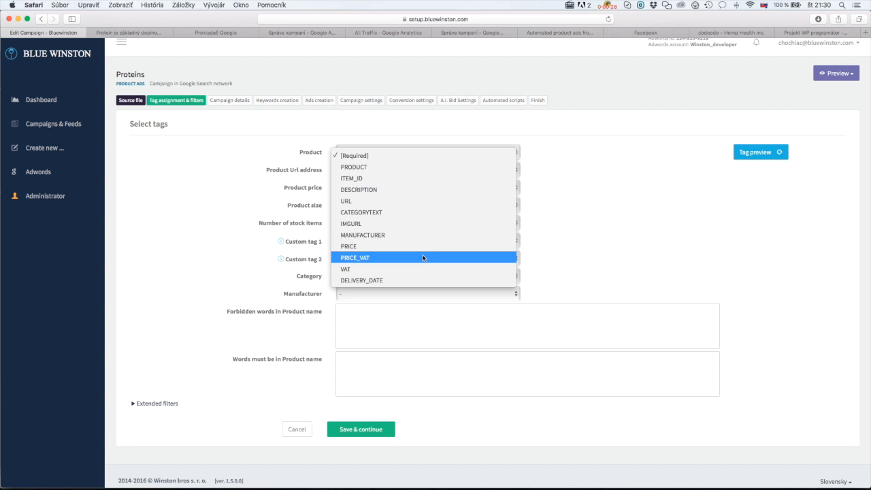
click(396, 170)
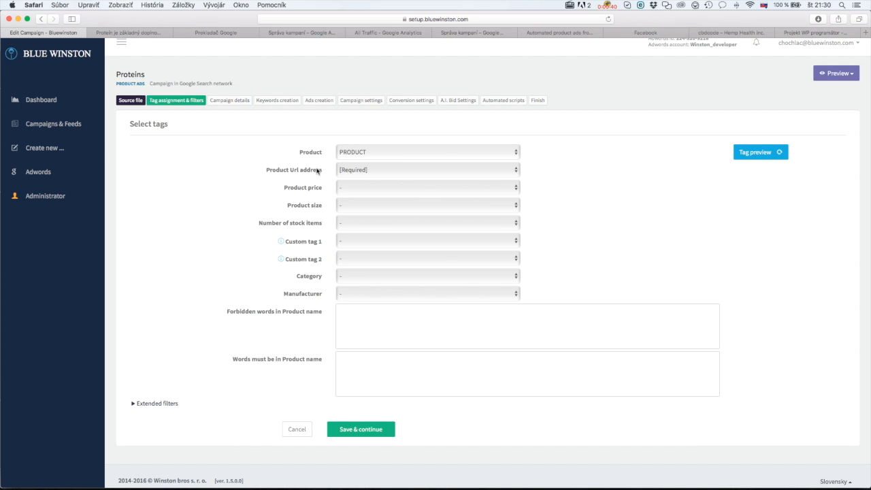
click(377, 171)
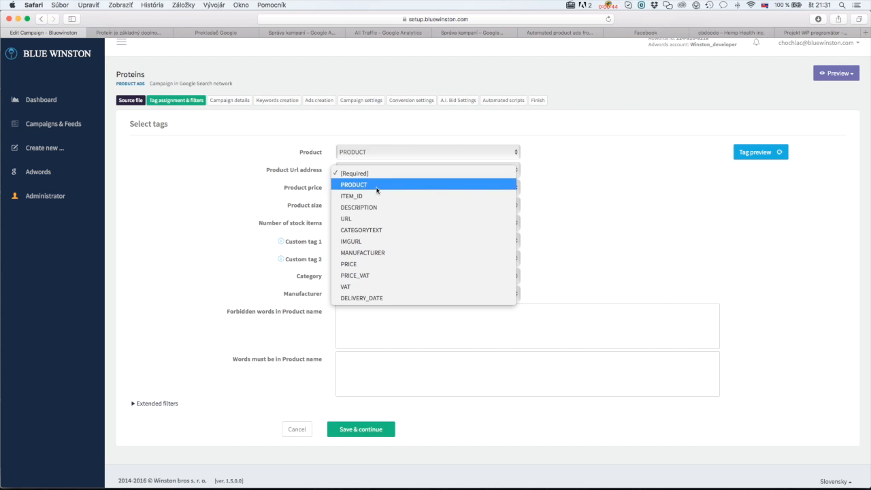
click(375, 219)
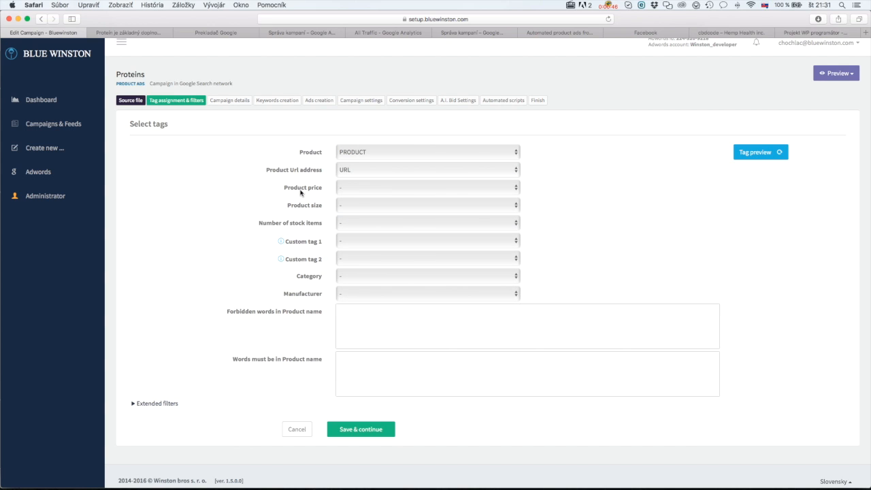
click(358, 188)
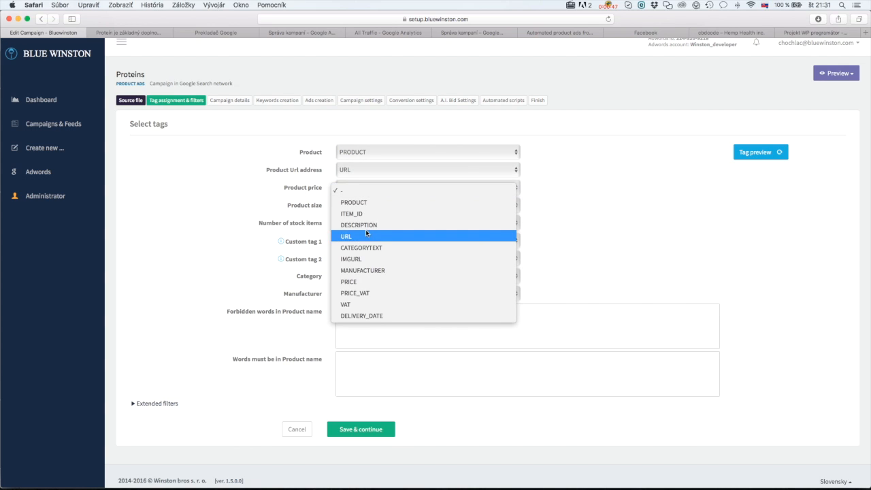
click(372, 292)
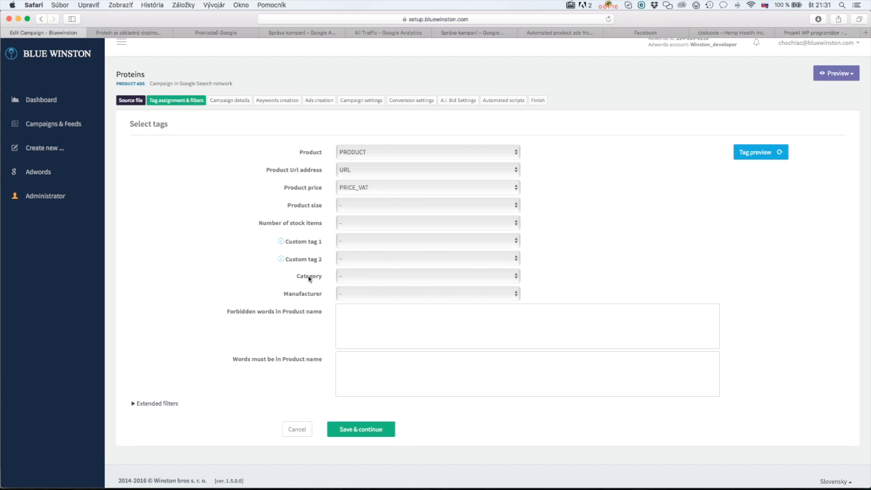
Step: Assign the feed tag CATEGORYTEXT to Category and MANUFACTURER to Manufacturer
click(362, 276)
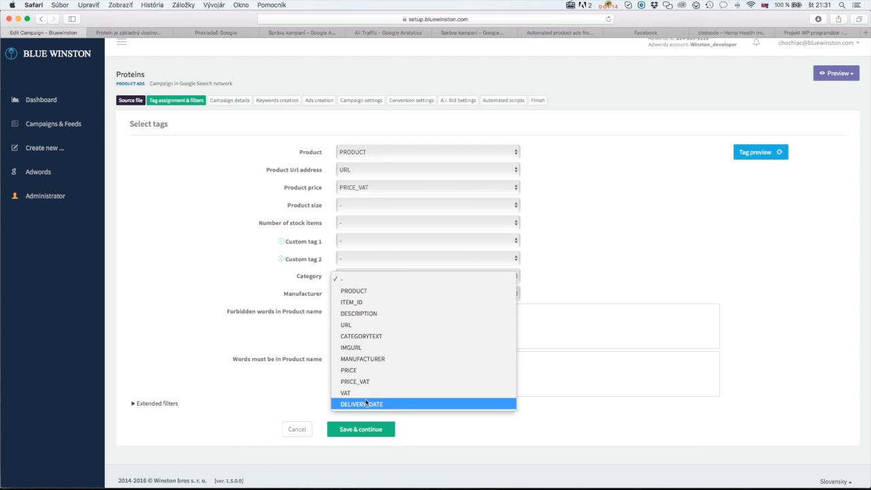
click(377, 342)
scroll(283, 359, down, 2)
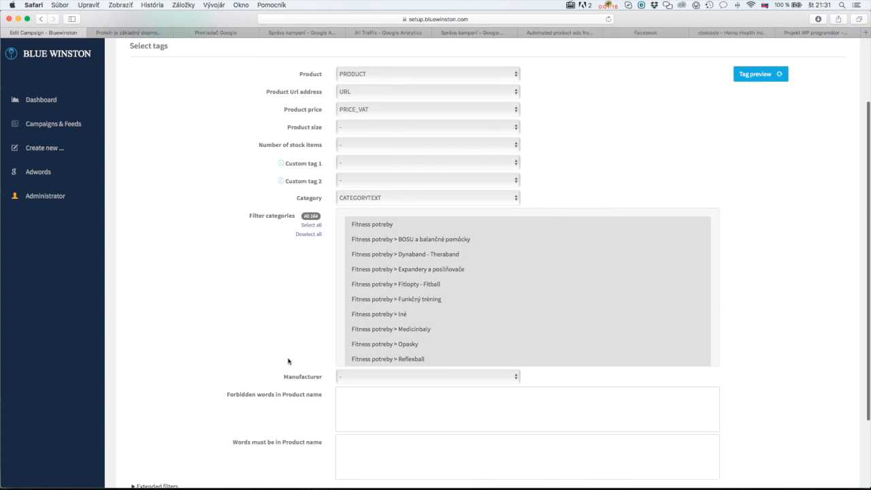
click(350, 362)
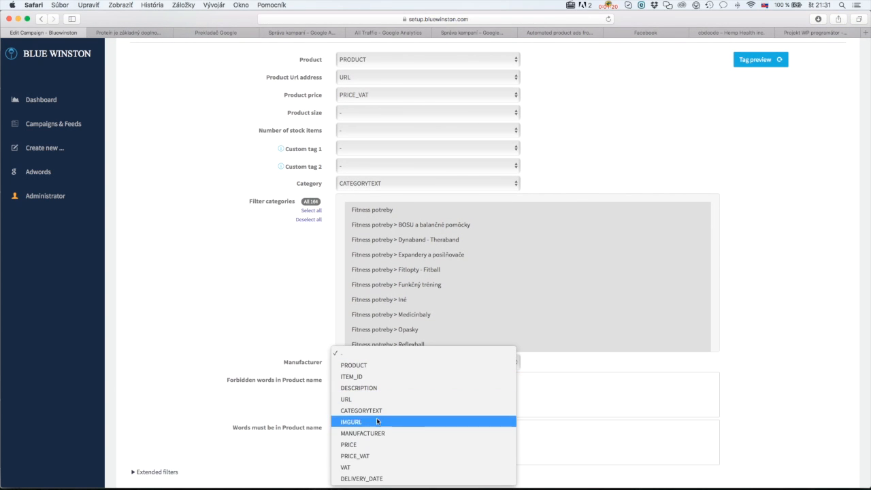
click(376, 433)
Step: Look through the categories and manufacturers offered in the two filter lists
scroll(266, 311, down, 1)
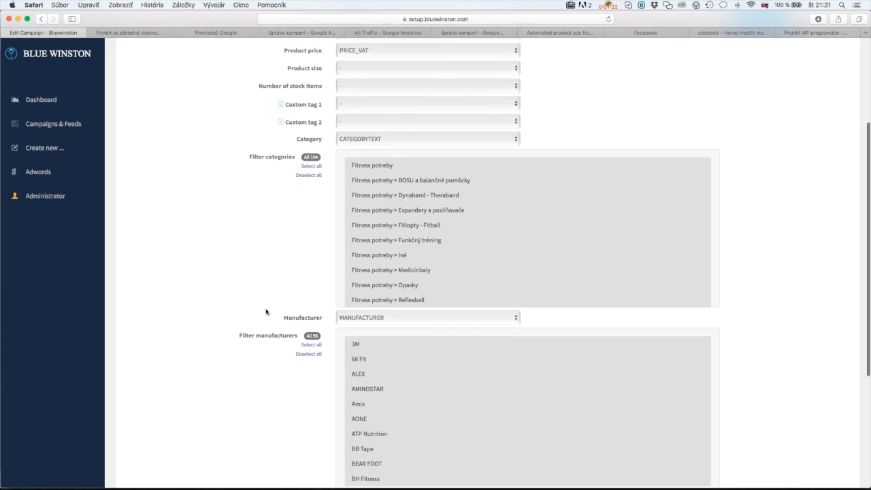
scroll(307, 194, down, 2)
scroll(290, 189, up, 2)
scroll(272, 194, down, 1)
scroll(272, 195, down, 1)
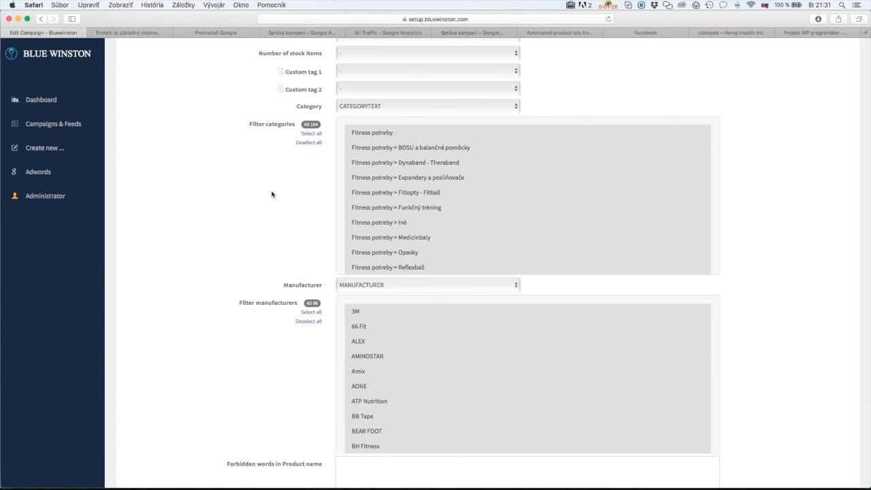
scroll(403, 224, down, 10)
scroll(402, 210, up, 3)
scroll(402, 210, down, 10)
scroll(402, 211, down, 5)
scroll(402, 211, up, 10)
scroll(402, 211, down, 10)
scroll(401, 345, down, 8)
scroll(401, 344, down, 3)
scroll(252, 251, up, 1)
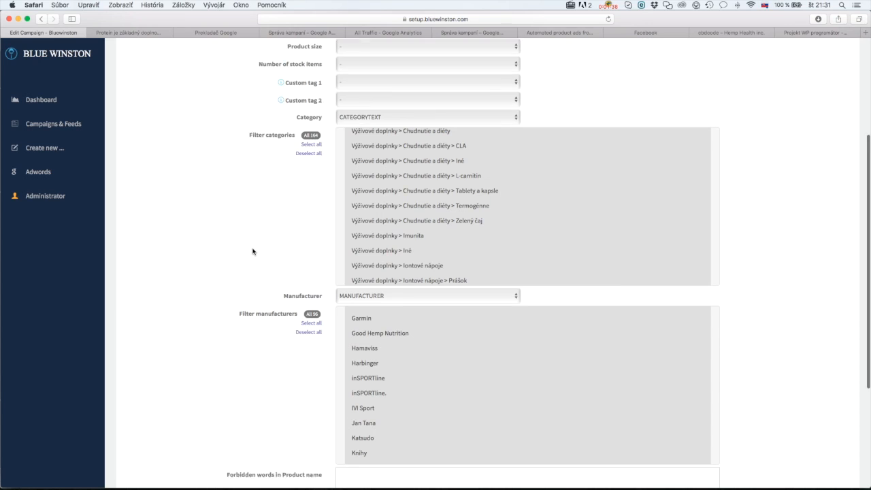
scroll(252, 251, up, 5)
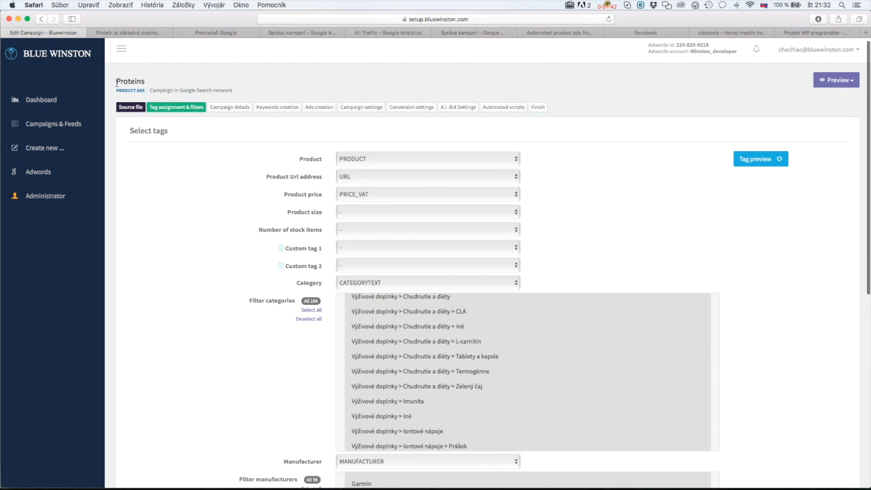
Step: Deselect every category in the category filter
drag(117, 81, 163, 80)
click(220, 187)
click(317, 319)
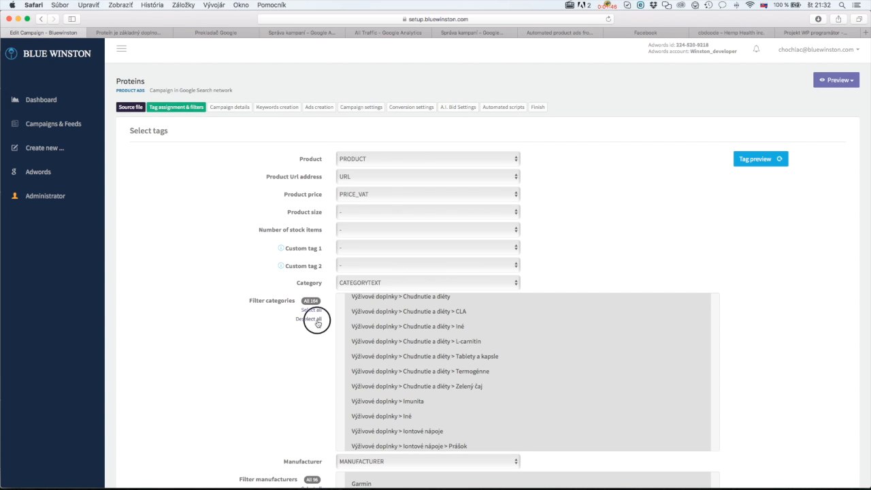
Step: Include only the category Výživové doplnky > Proteiny and all its subcategories, from Hovädzie proteiny to Viaczložkový protein, in the category filter
scroll(278, 306, down, 5)
scroll(418, 197, down, 10)
scroll(418, 204, down, 8)
scroll(418, 198, up, 1)
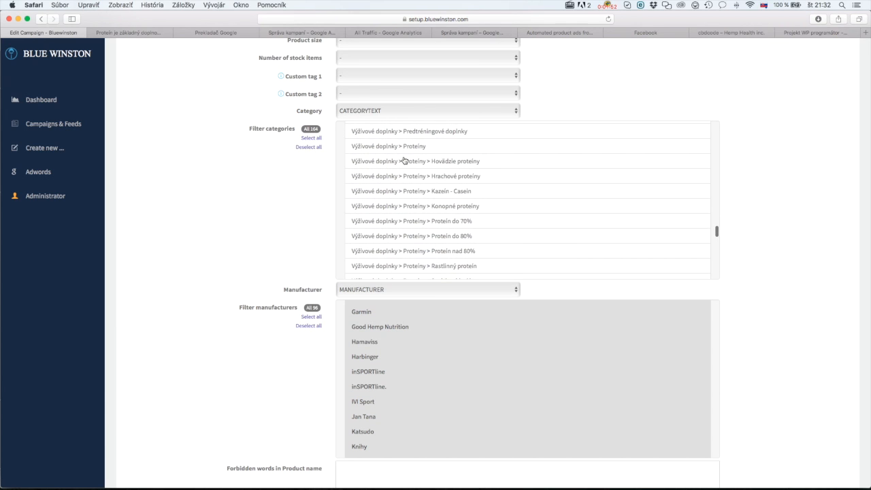
click(440, 147)
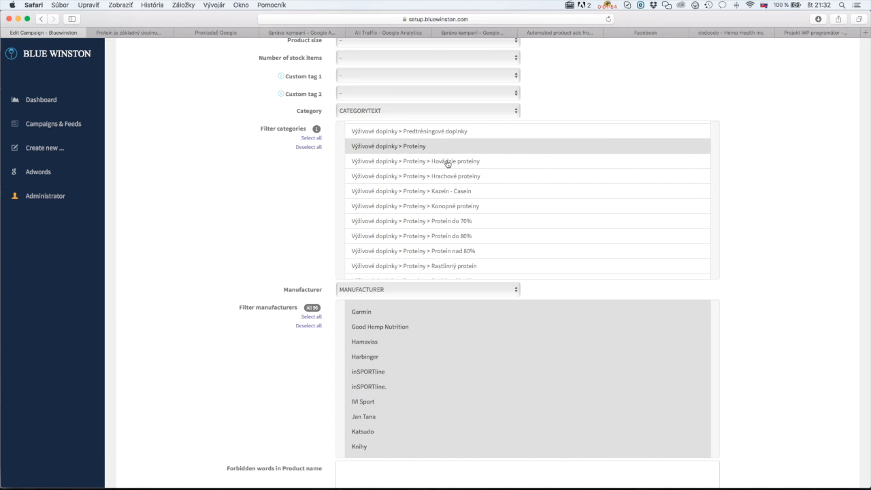
click(449, 162)
click(458, 176)
click(459, 191)
click(461, 220)
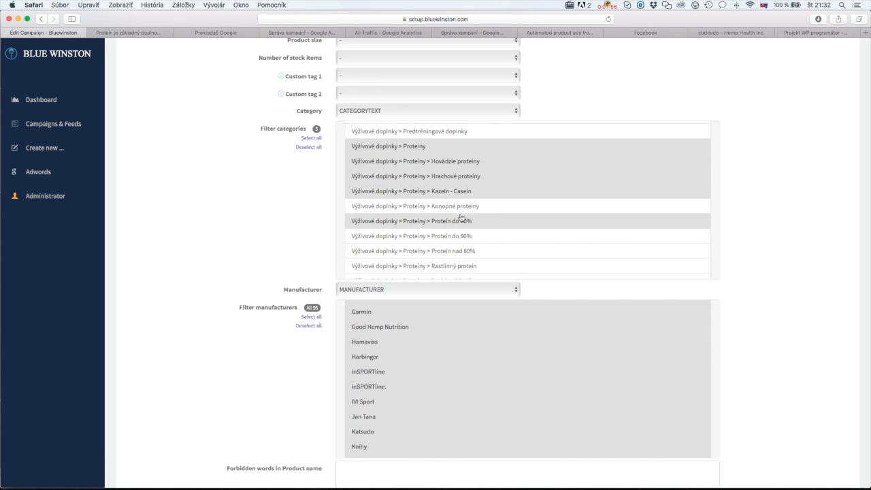
click(460, 206)
click(460, 236)
scroll(462, 242, down, 2)
click(457, 223)
click(457, 241)
click(457, 248)
scroll(456, 243, down, 2)
click(455, 222)
click(450, 234)
click(455, 249)
Step: Look through the manufacturer filter list and review the tag assignments and filters of the campaign
scroll(463, 233, down, 1)
scroll(251, 252, down, 1)
scroll(251, 253, down, 1)
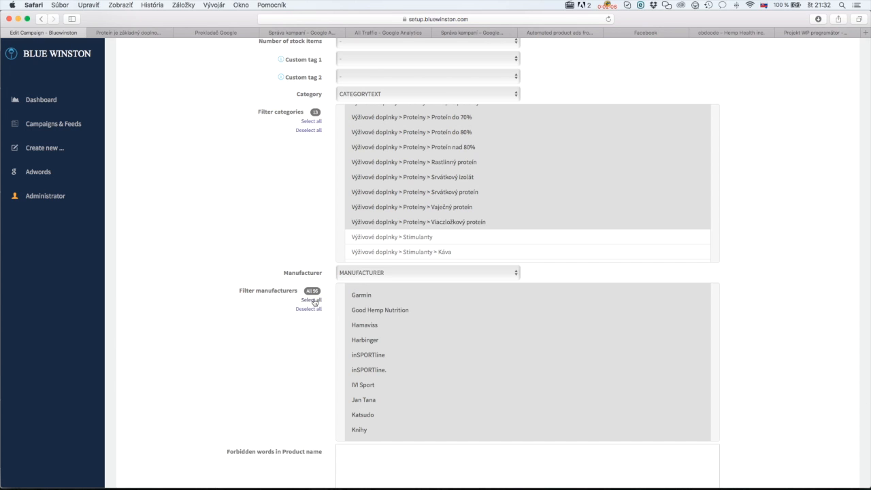
scroll(370, 325, down, 20)
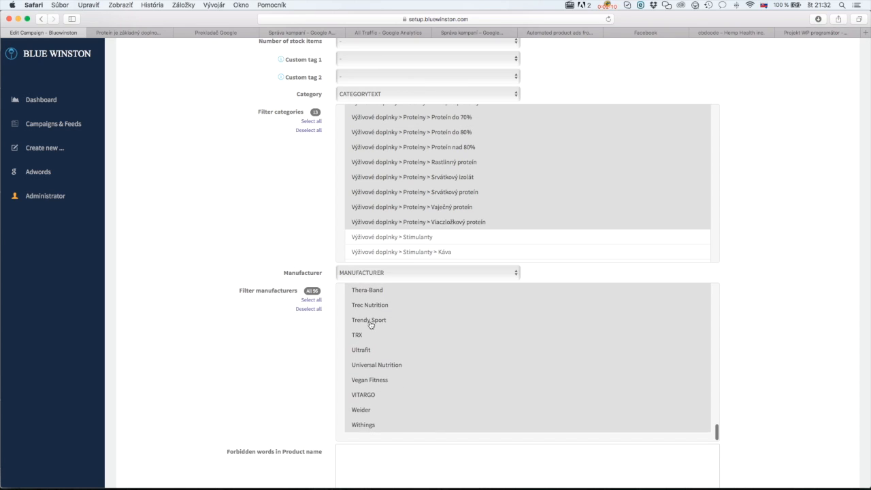
scroll(275, 323, down, 5)
scroll(275, 323, up, 3)
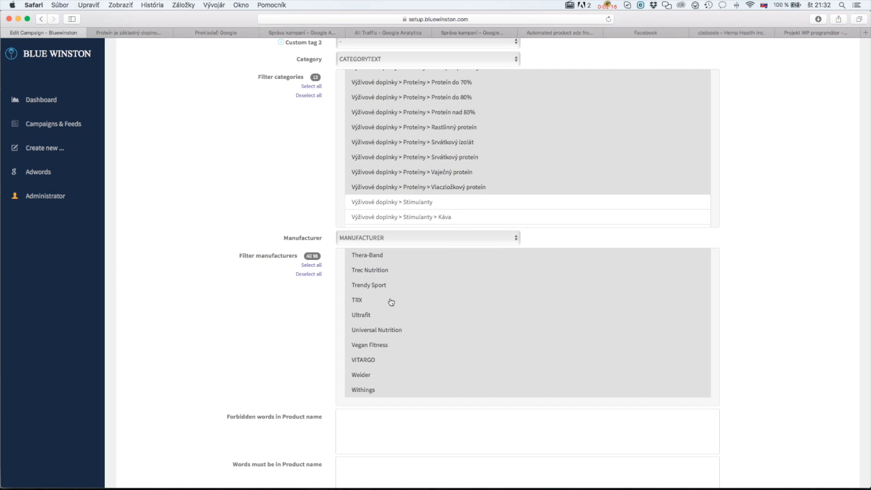
scroll(391, 302, up, 10)
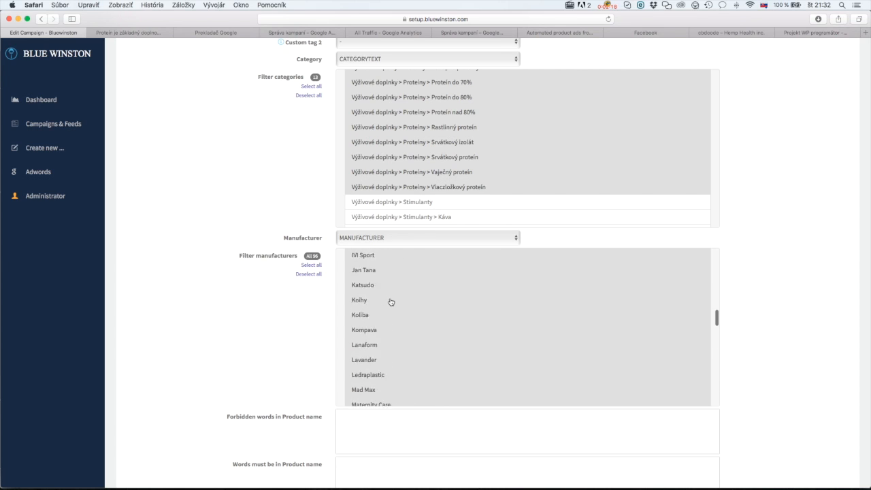
scroll(391, 301, up, 10)
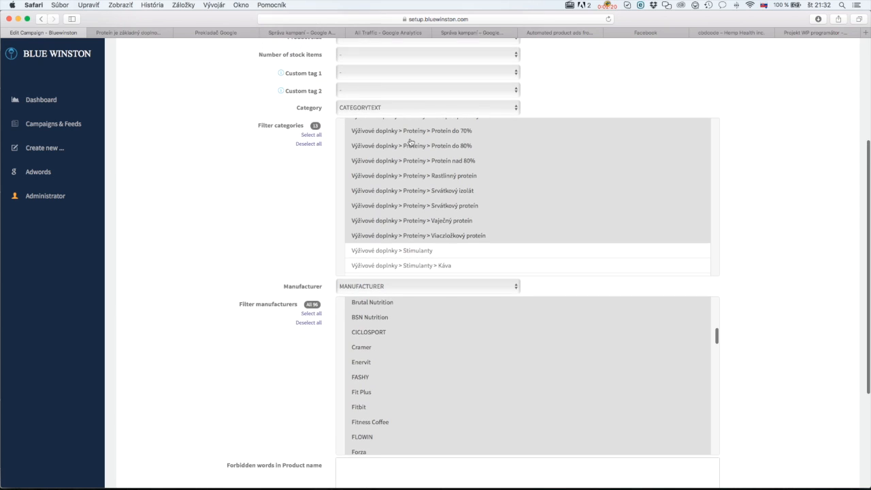
scroll(295, 327, down, 2)
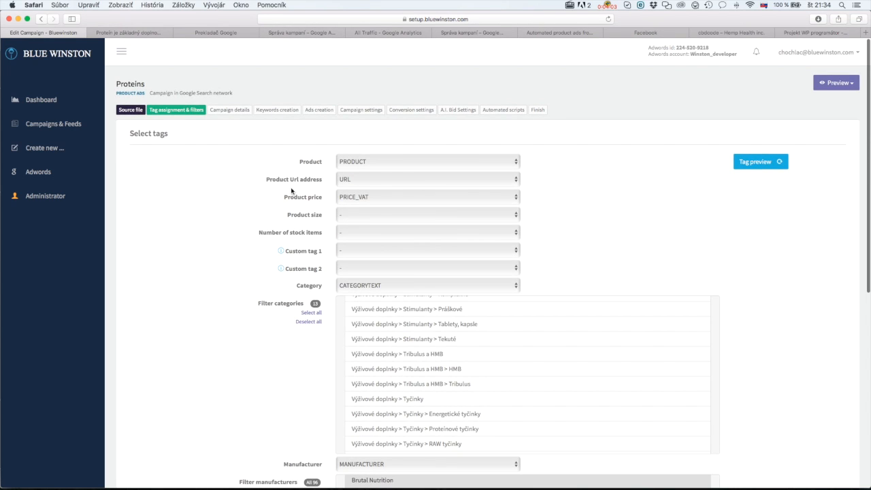
scroll(248, 236, down, 6)
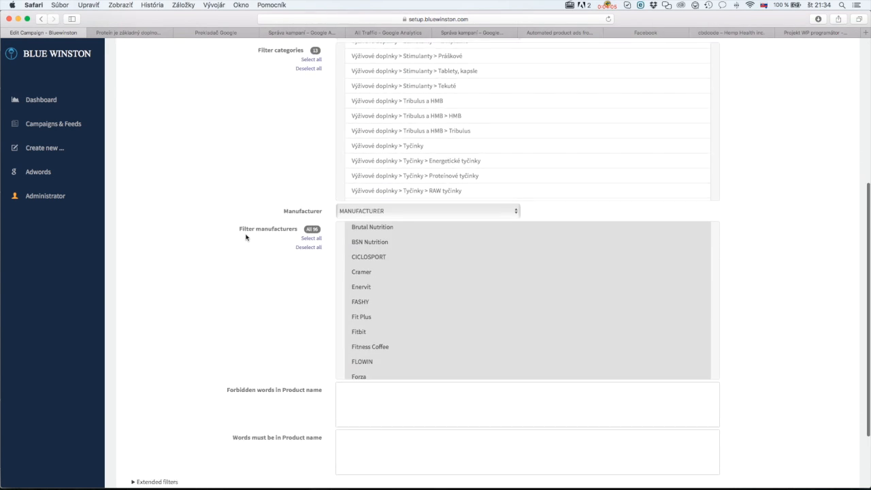
scroll(246, 237, up, 6)
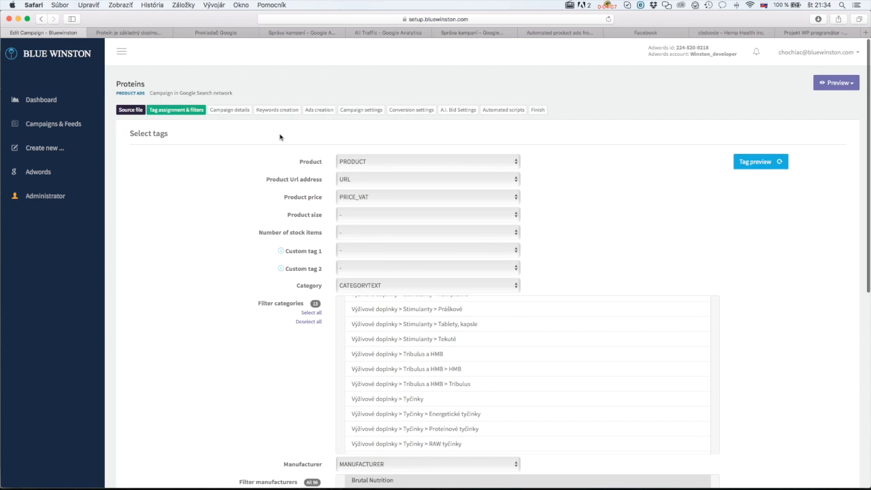
Step: Save the tag assignment and filters, and select all languages in the campaign details
scroll(288, 258, down, 8)
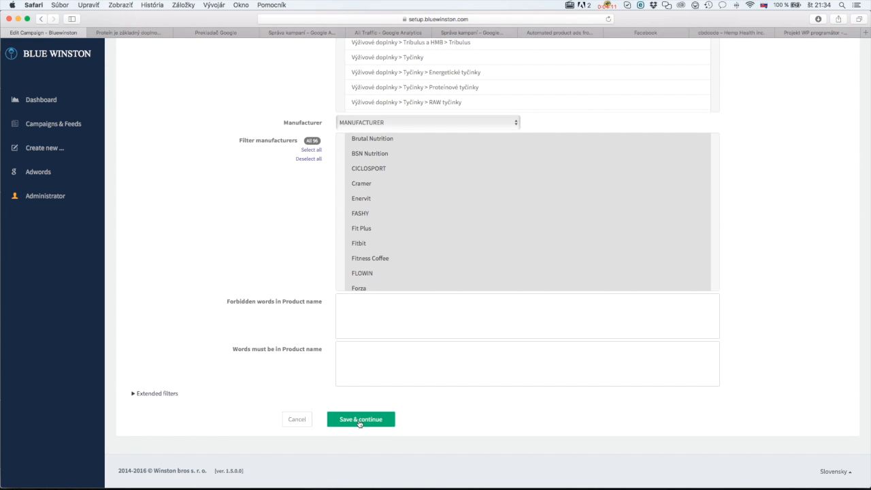
click(359, 419)
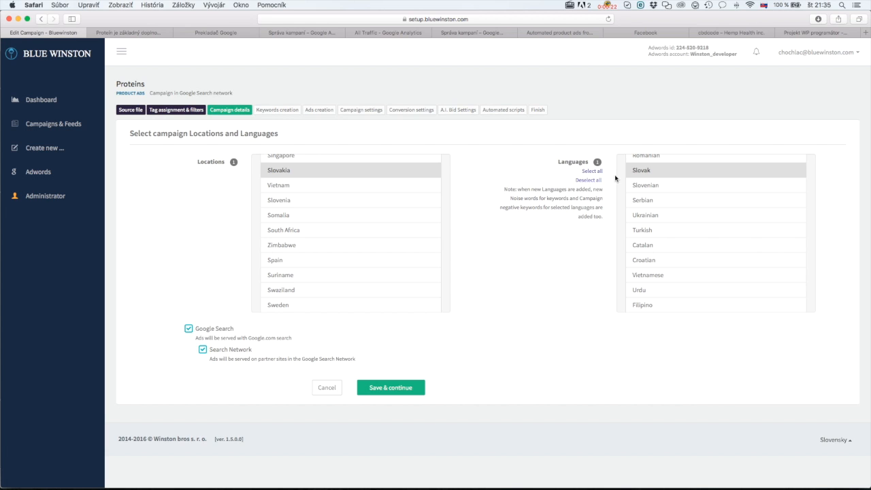
scroll(653, 190, up, 15)
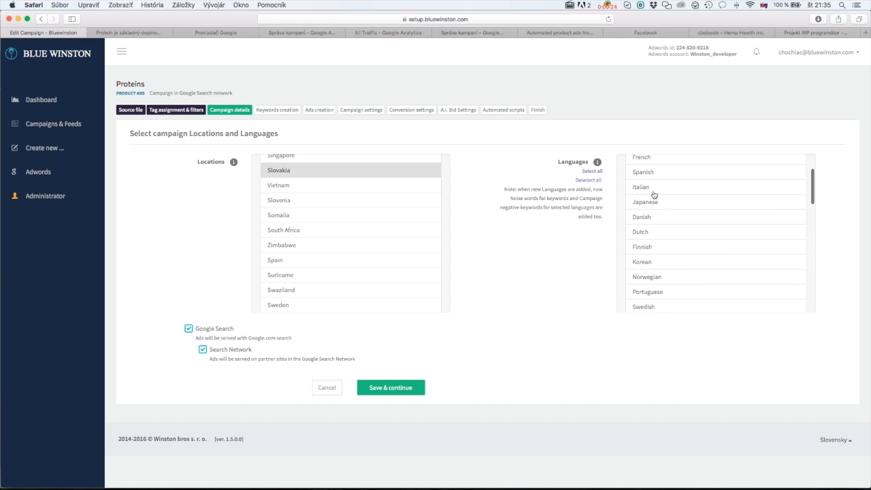
click(592, 171)
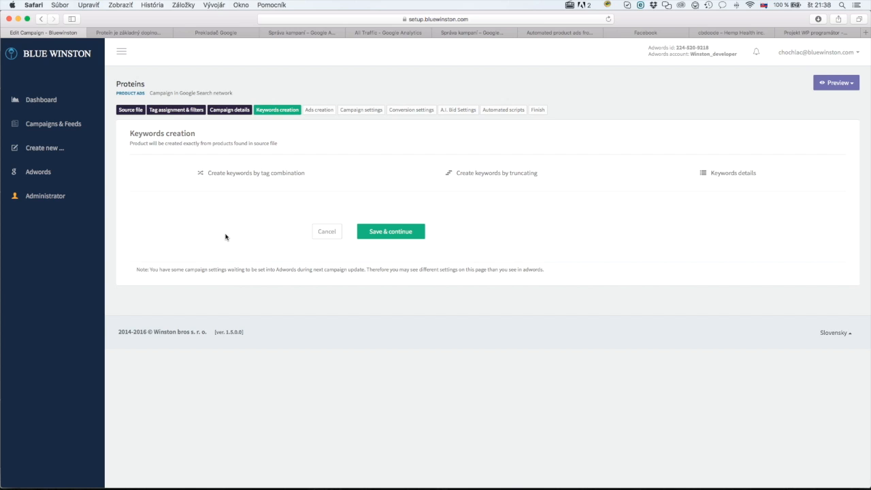
Step: Start creating keywords by tag combination and add the Product tag to the first keyword row
click(254, 176)
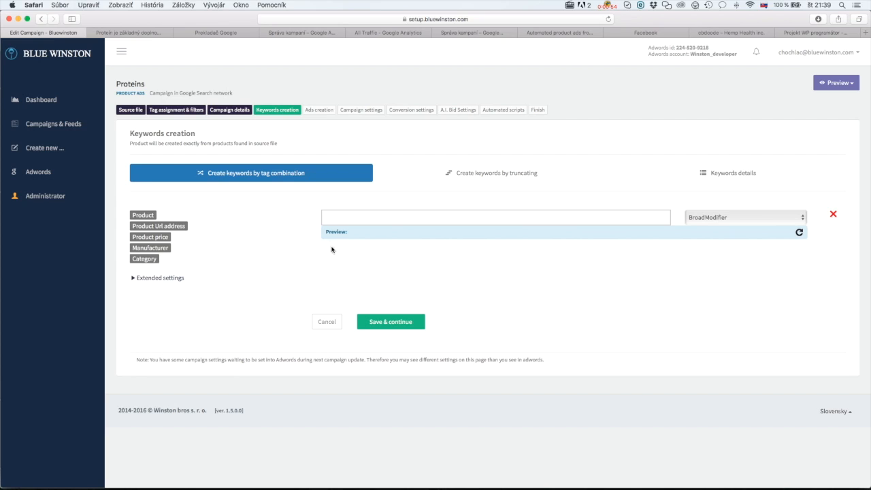
mouse_move(144, 216)
mouse_down()
mouse_move(233, 208)
mouse_move(141, 212)
mouse_move(151, 215)
mouse_up()
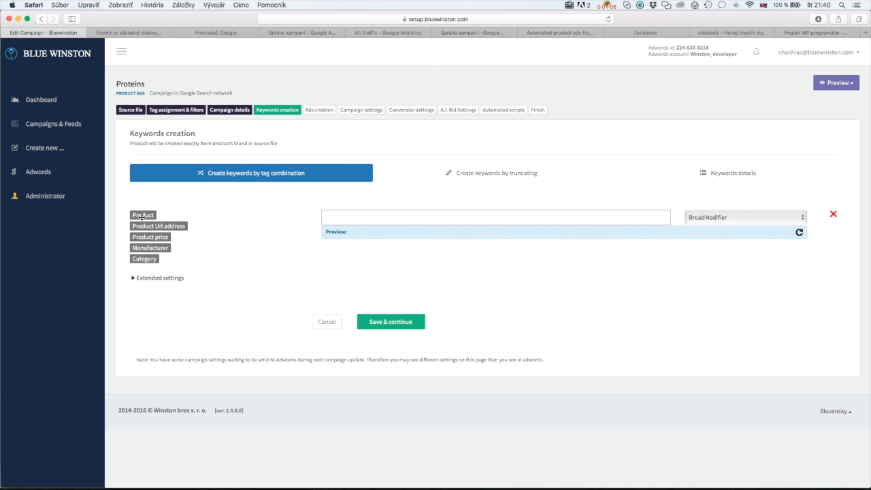
drag(142, 215, 374, 217)
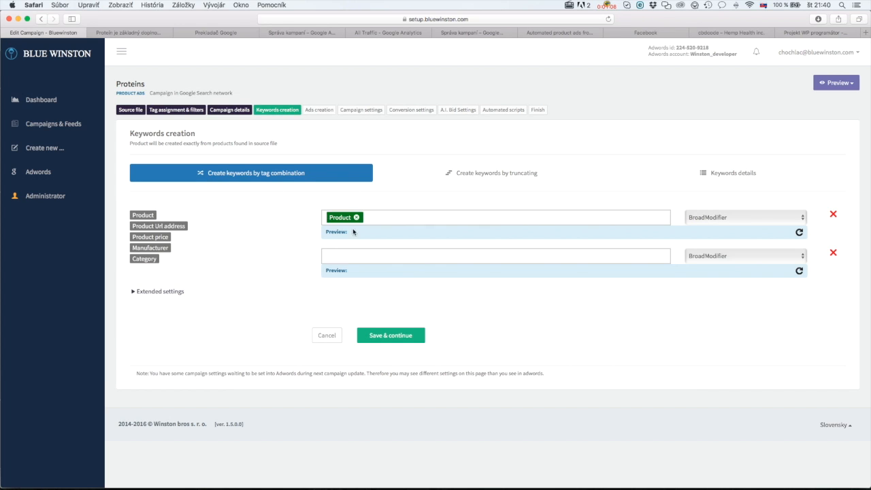
Step: Refresh the first keyword row's preview several times and examine the sample keywords generated from the Product tag
click(798, 232)
click(799, 233)
click(799, 233)
click(799, 232)
drag(348, 231, 445, 232)
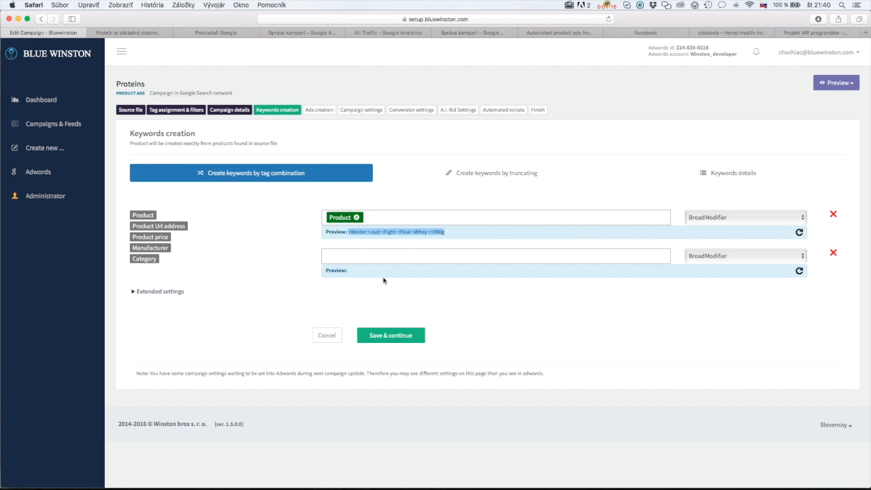
click(356, 242)
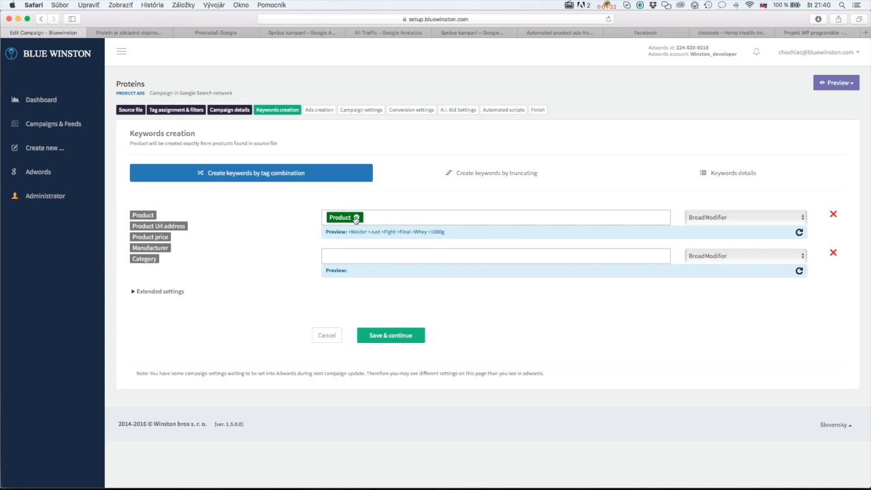
click(799, 233)
click(799, 233)
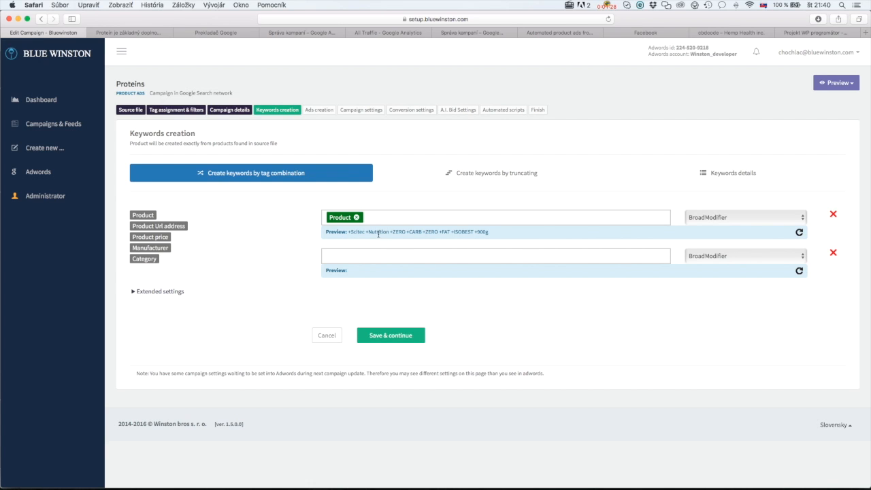
Step: Try the Phrase, Exact and Broad match types on the first keyword row, and return it to BroadModifier
click(731, 218)
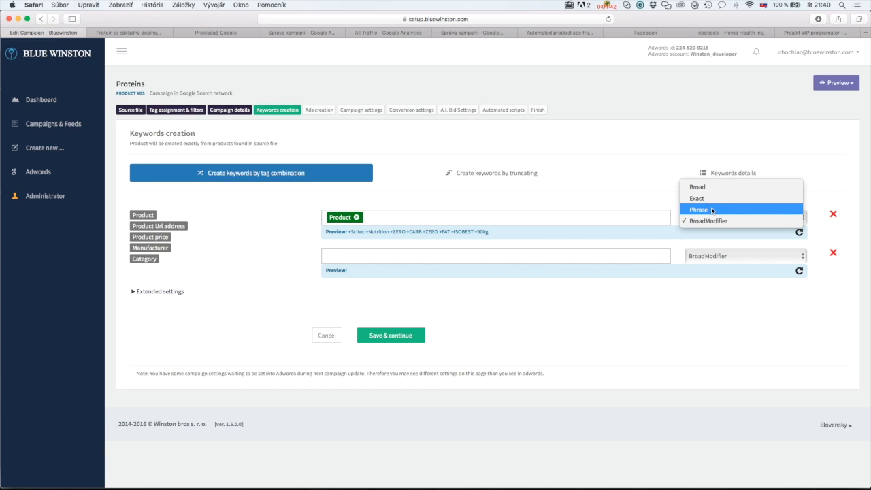
click(711, 210)
click(734, 217)
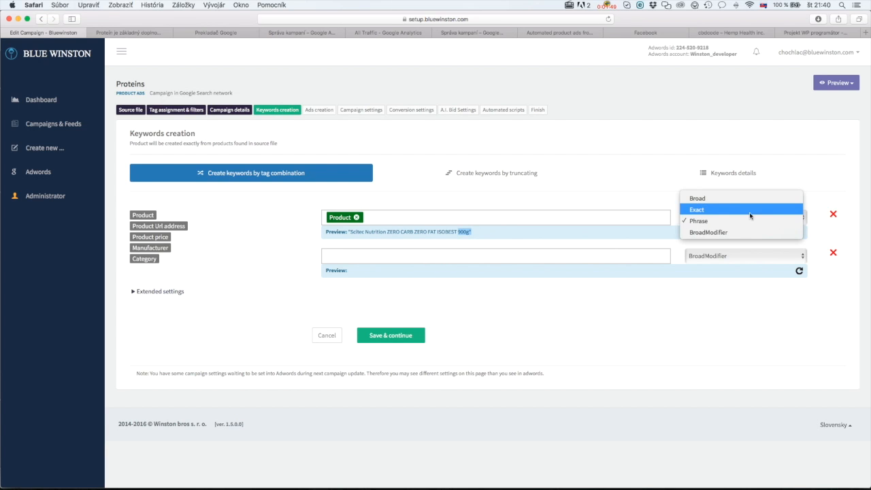
click(734, 210)
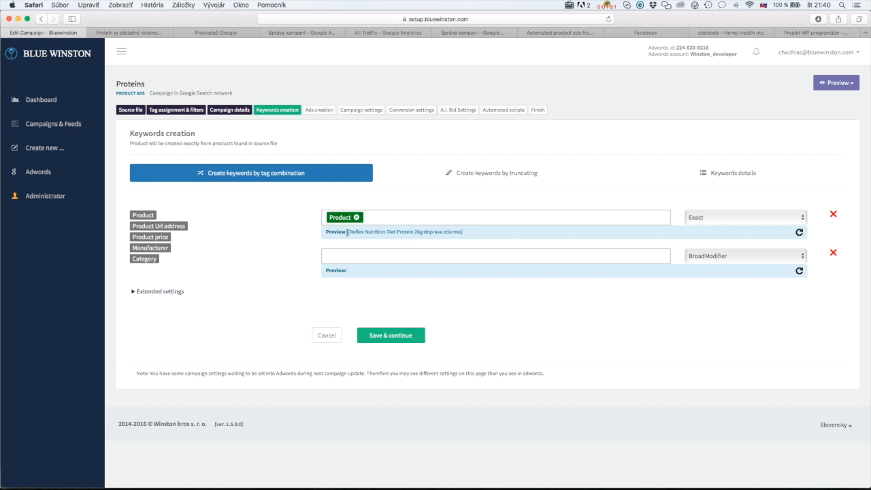
click(798, 232)
click(743, 219)
click(722, 210)
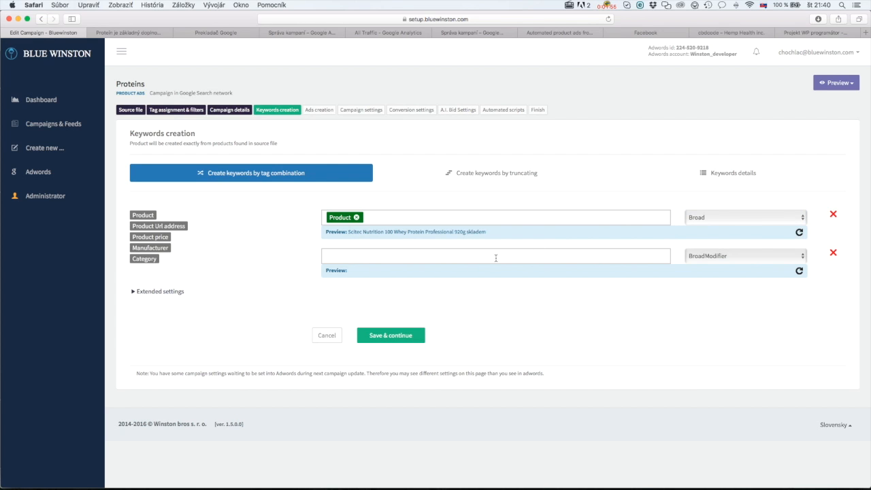
click(767, 219)
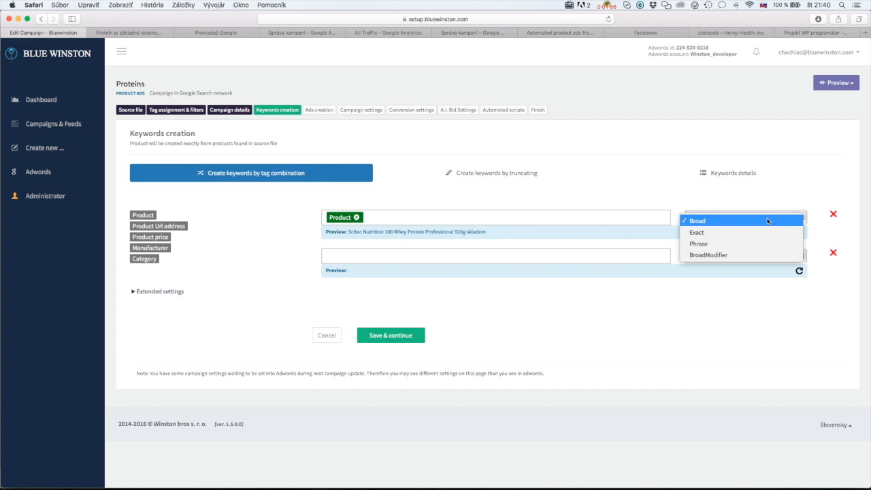
click(732, 256)
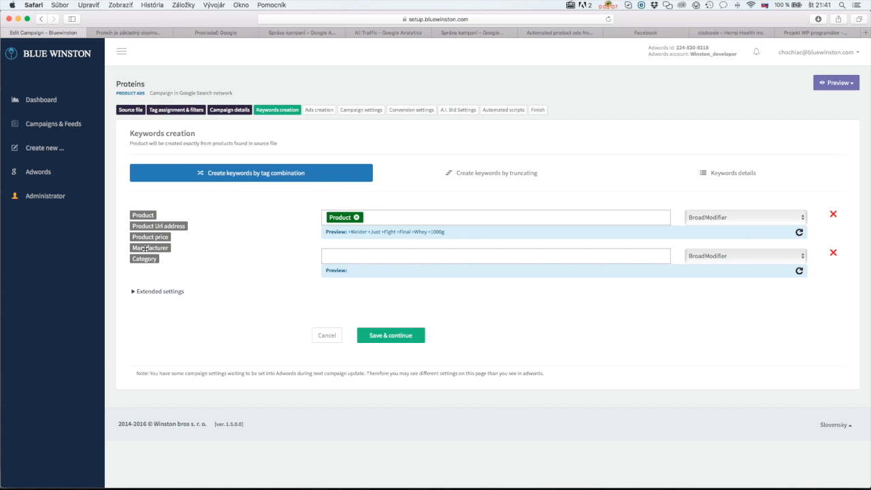
Step: Build a second keyword combination from the word protein followed by the Product tag
drag(146, 259, 147, 259)
drag(147, 216, 366, 253)
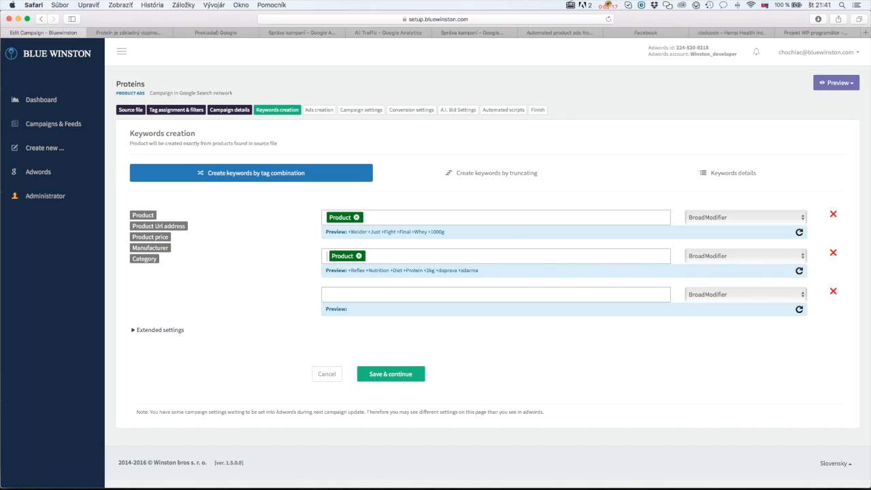
text(protein)
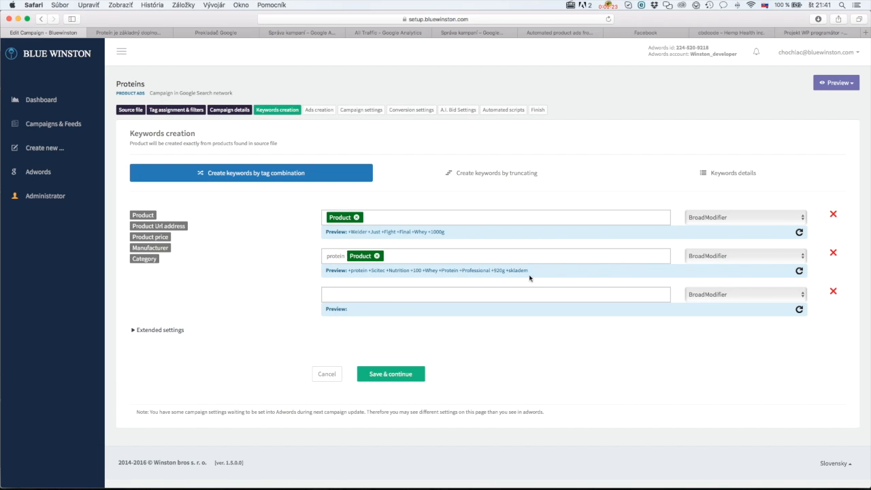
Step: Refresh the second keyword row's preview several times and examine the sample keywords starting with protein
double_click(359, 271)
click(799, 271)
click(799, 271)
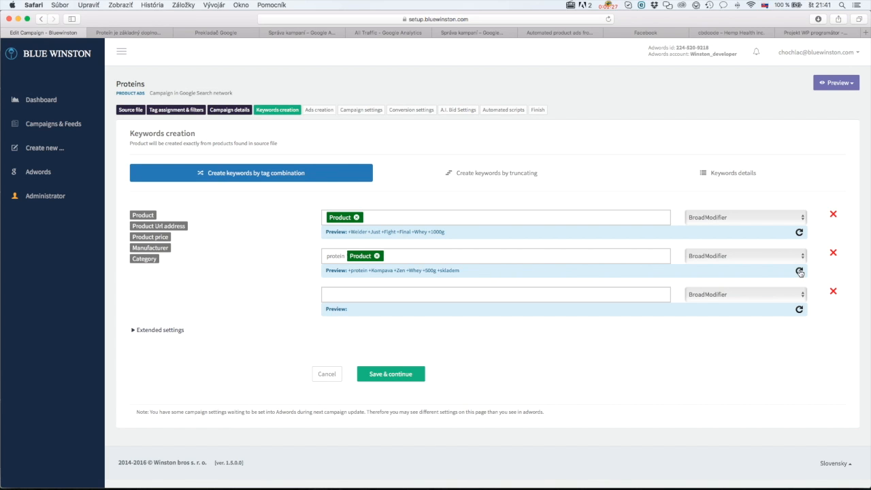
click(799, 271)
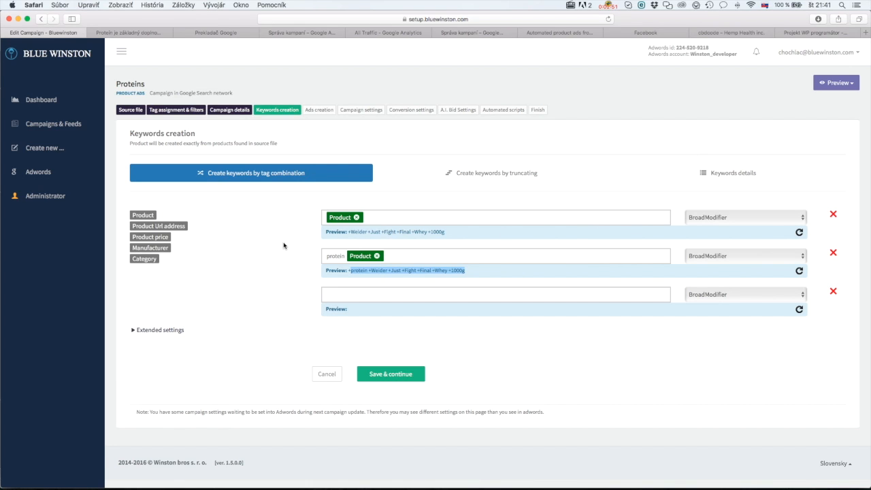
Step: Refresh the product item counts, show the product list preview and examine the product and ad group names
click(836, 82)
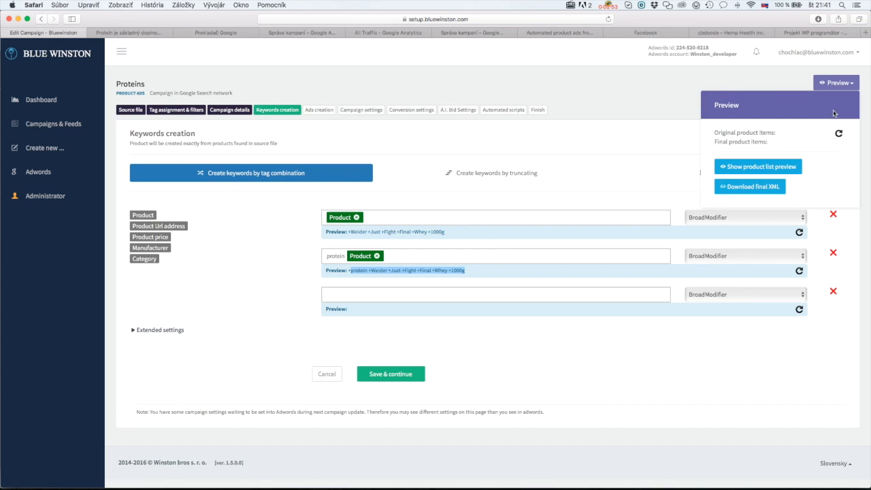
click(839, 133)
click(761, 172)
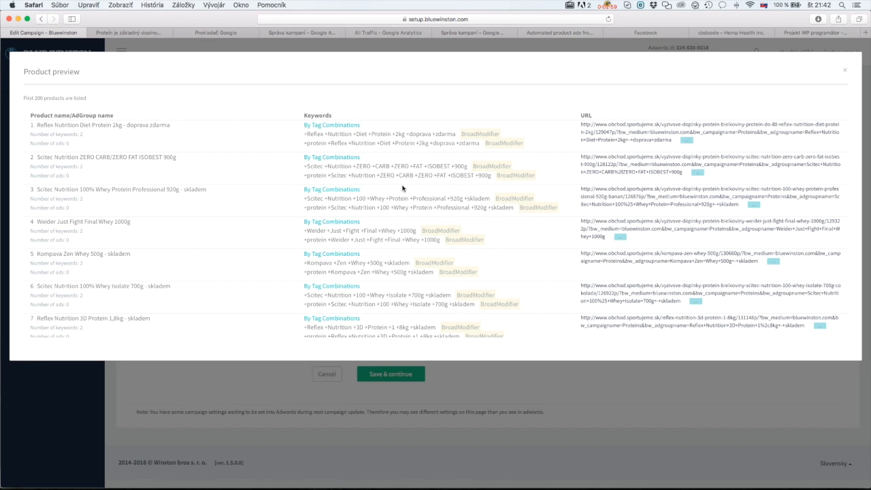
drag(33, 115, 120, 117)
click(72, 117)
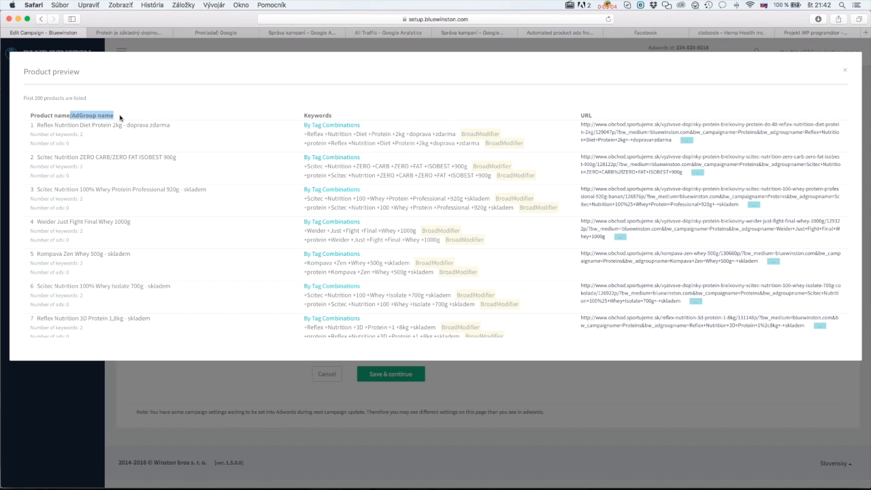
click(64, 125)
drag(36, 126, 120, 128)
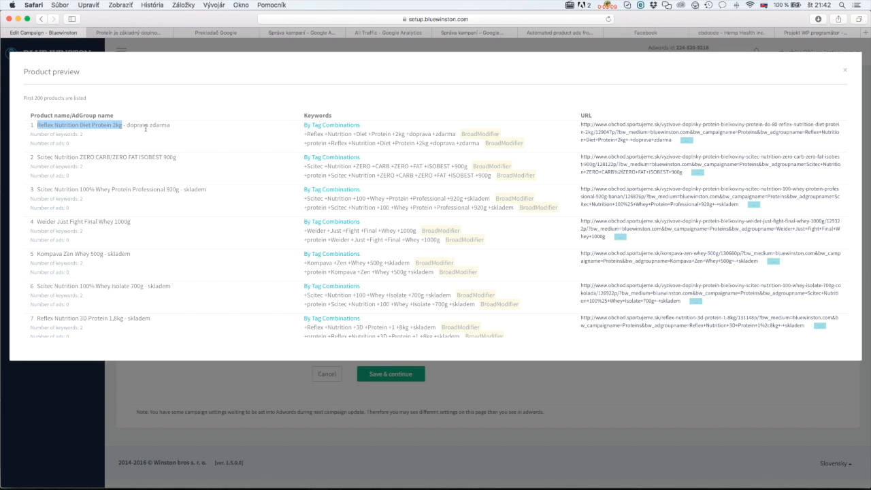
click(145, 129)
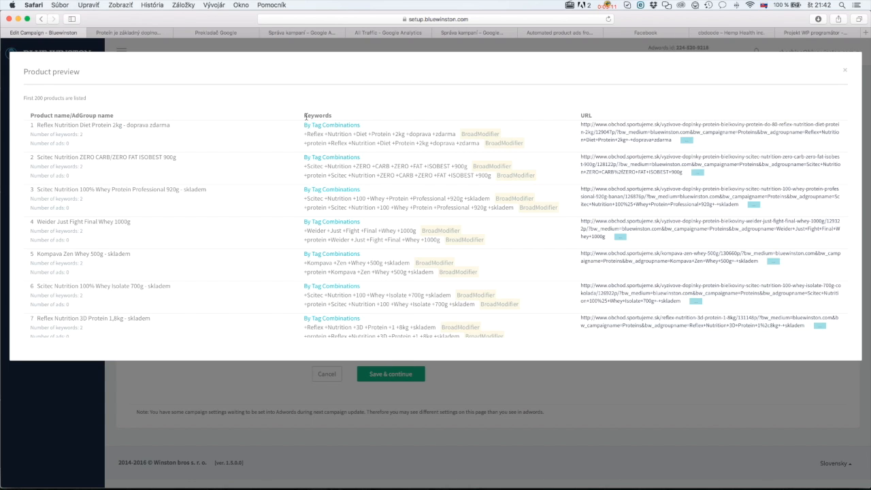
Step: Examine the two tag-combination keywords generated for the first product in the product preview
drag(303, 127, 359, 125)
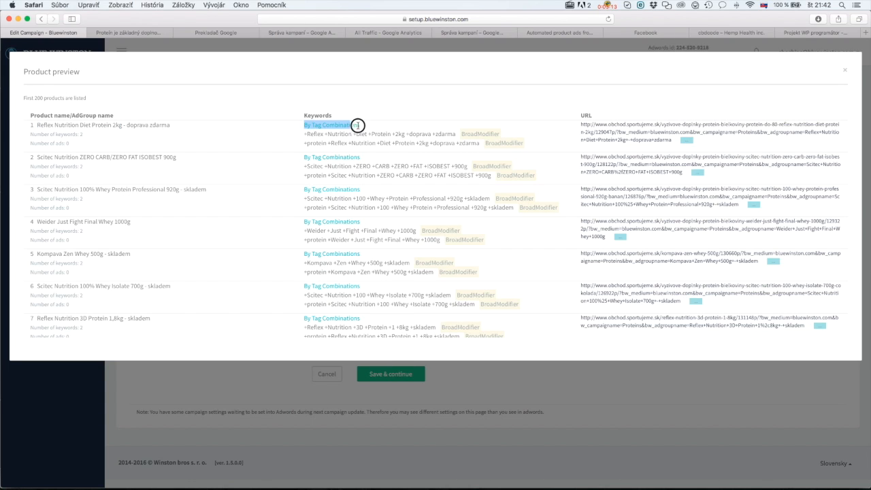
drag(303, 136, 547, 144)
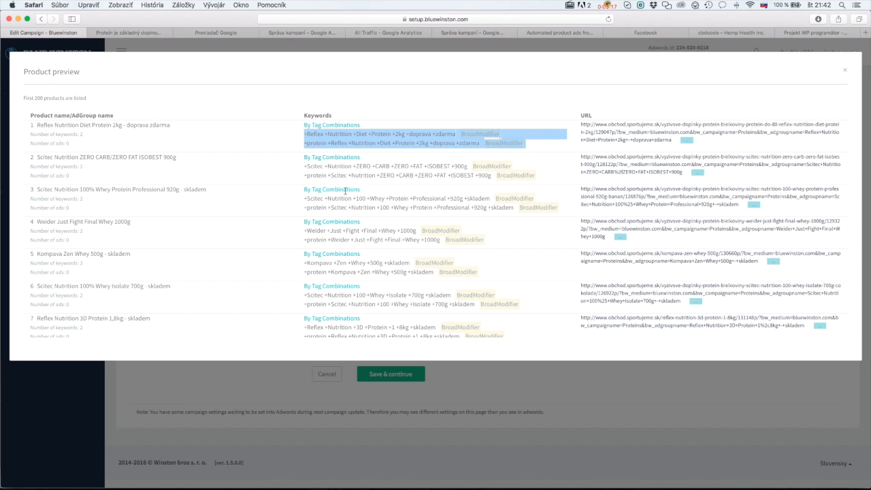
click(331, 141)
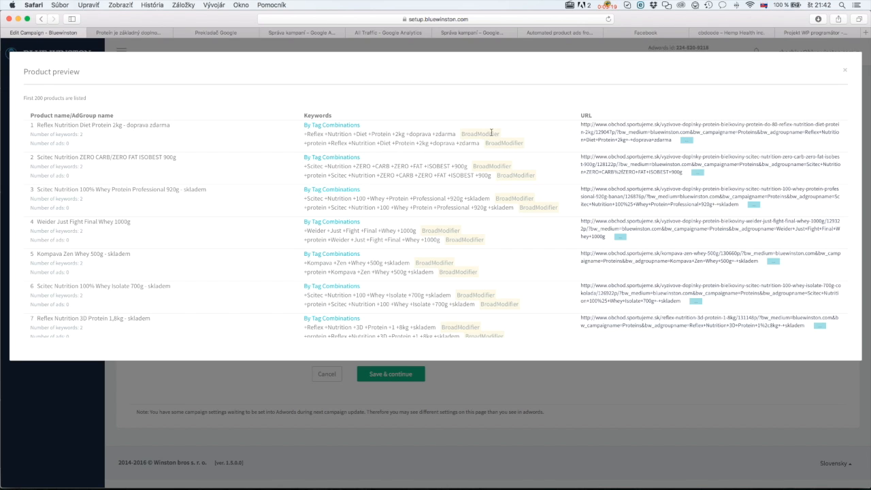
drag(304, 134, 438, 134)
click(334, 145)
drag(299, 149, 450, 144)
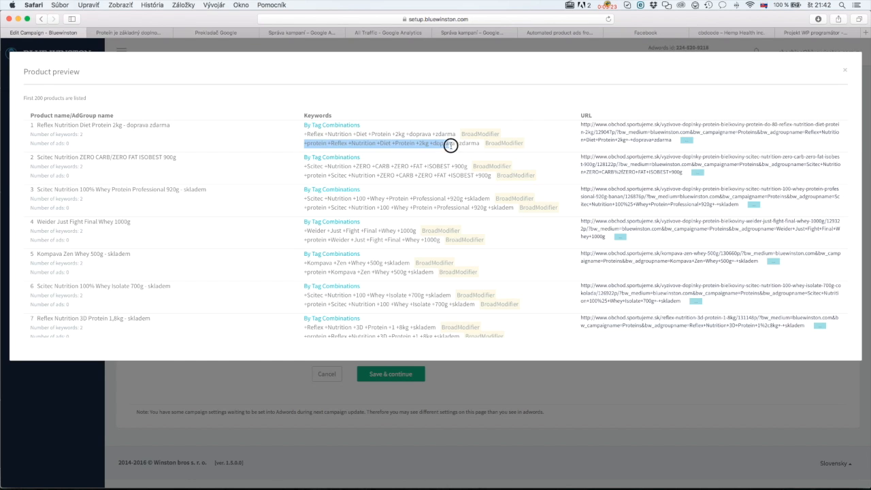
click(406, 145)
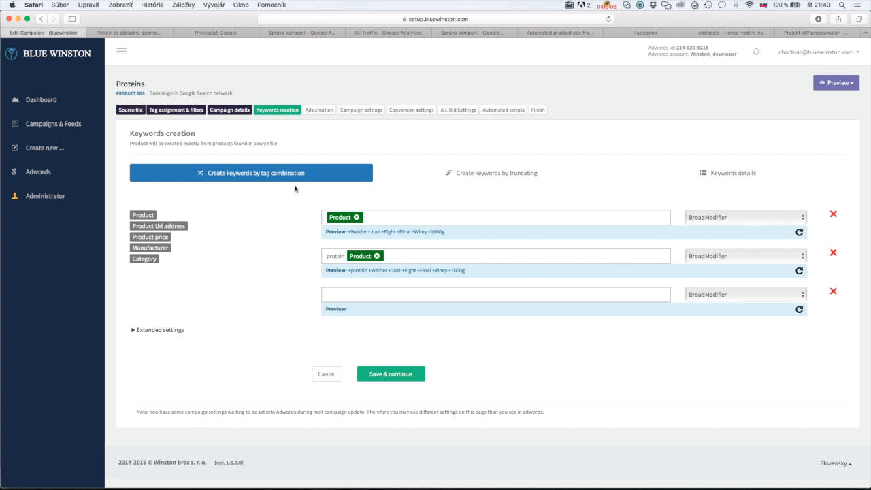
Step: Add Weider to the words to remove in the extended keyword settings
click(165, 330)
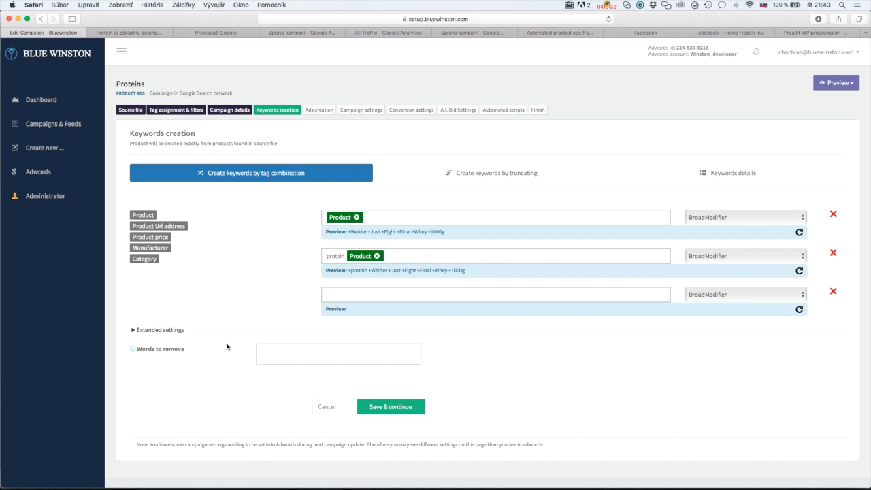
click(303, 353)
text(Weider)
key(Return)
Step: Refresh the previews of both keyword rows to check how the removed word affects the sample keywords
click(798, 232)
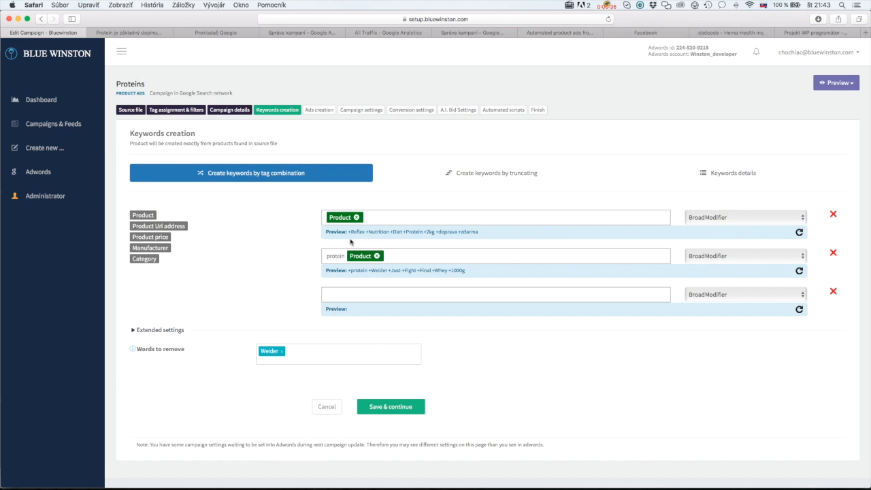
click(798, 270)
click(799, 270)
click(799, 271)
click(799, 232)
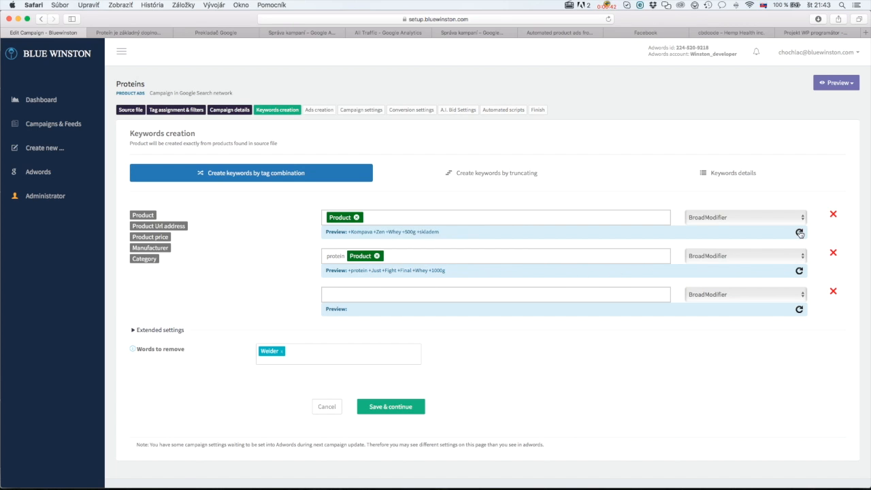
click(799, 232)
click(799, 233)
click(799, 233)
click(799, 233)
drag(353, 234, 404, 257)
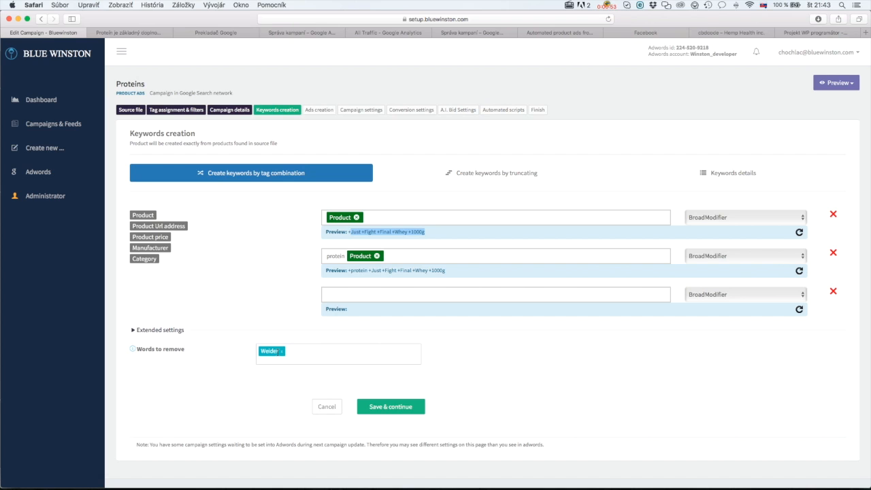
click(485, 348)
Step: Show the product list preview and compare the name of the fourth product, Weider Just Fight Final Whey 1000g, with its generated keywords
click(840, 84)
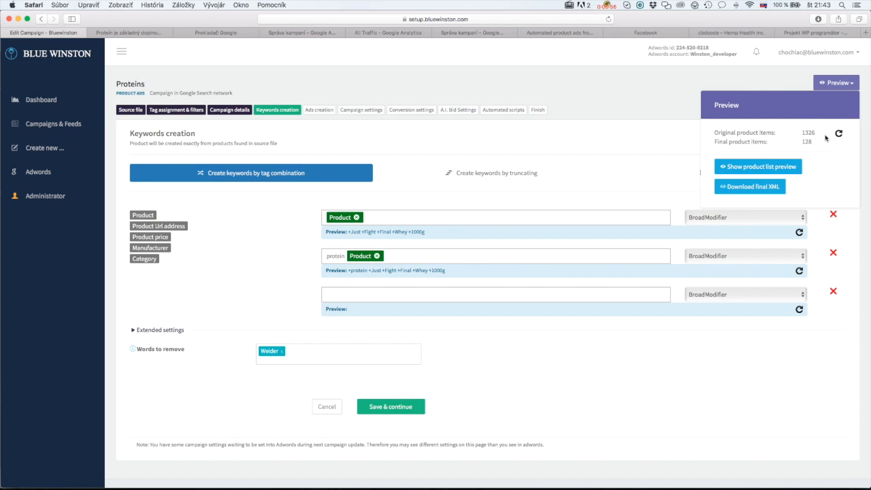
click(757, 168)
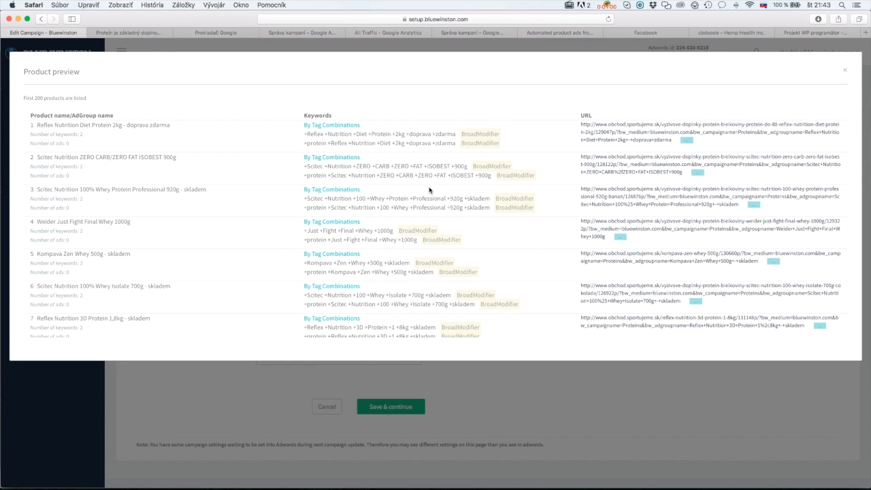
scroll(314, 149, down, 1)
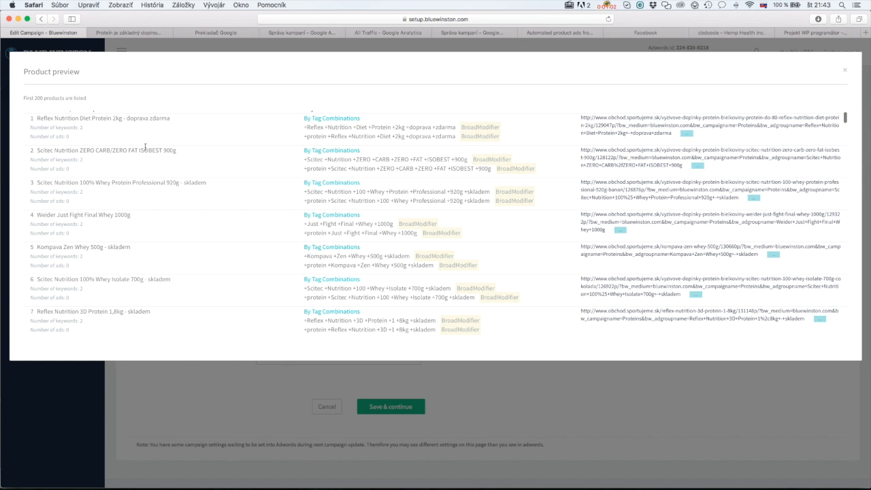
drag(32, 215, 142, 213)
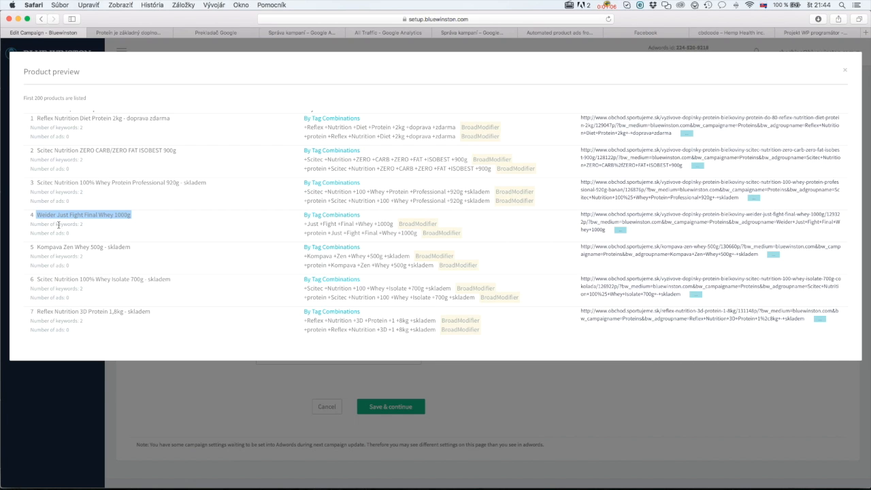
drag(304, 223, 476, 233)
click(334, 223)
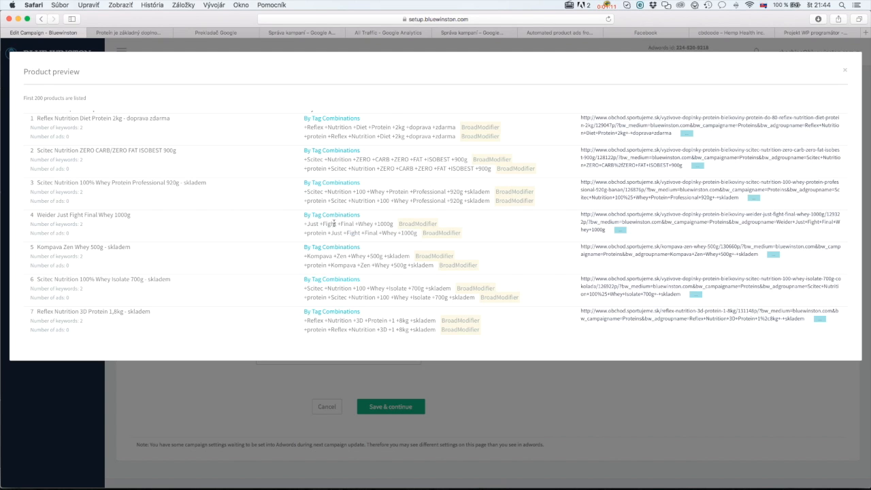
click(297, 226)
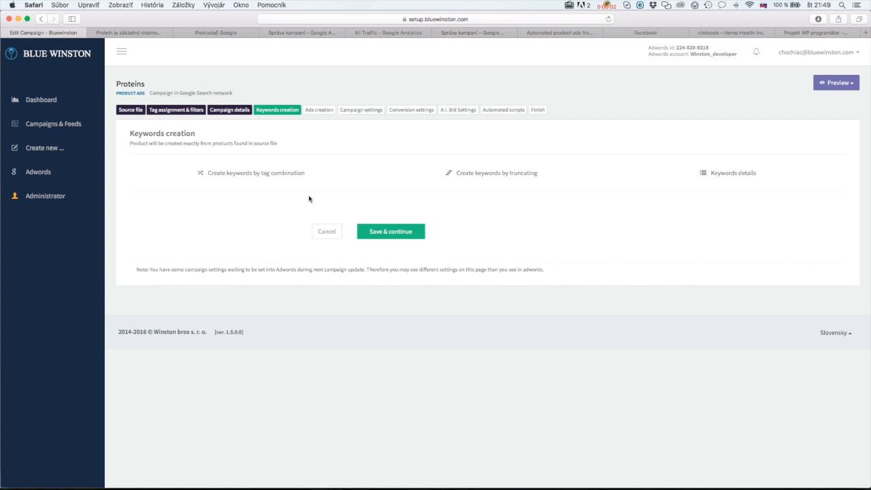
Step: Enable keyword creation by truncating the product name and refresh the keyword preview for a sample product
click(479, 179)
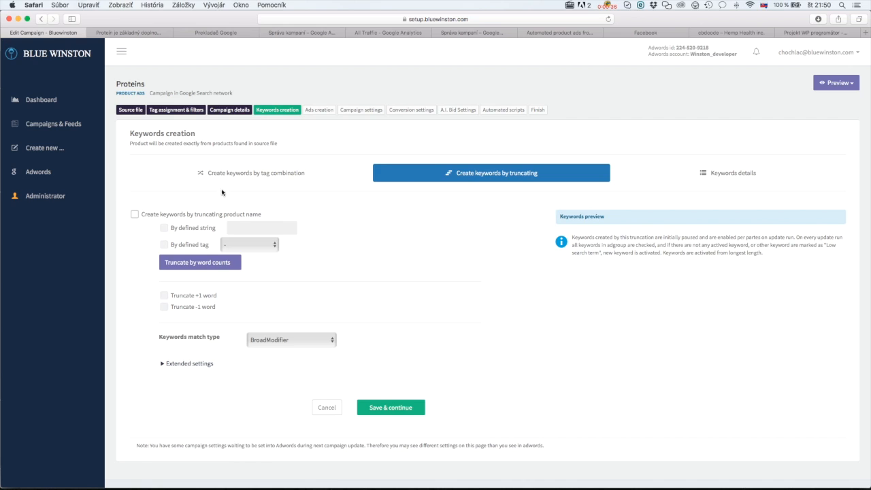
click(135, 215)
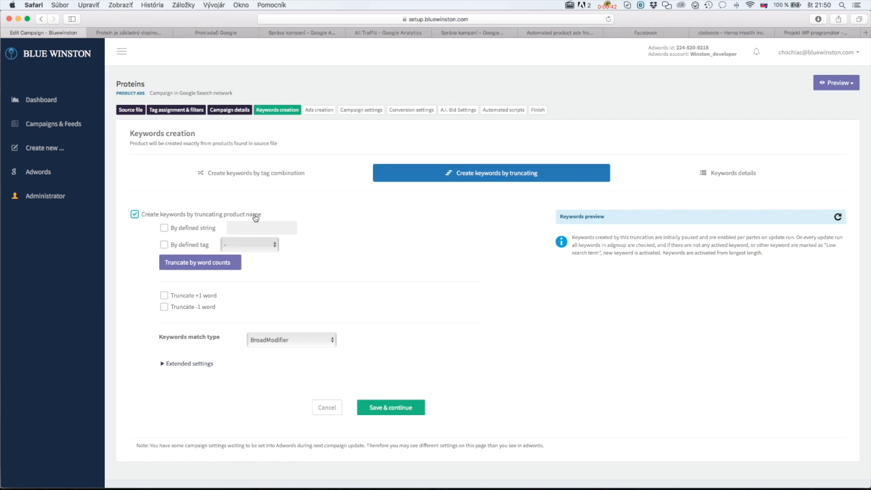
drag(266, 215, 226, 215)
click(311, 213)
click(834, 218)
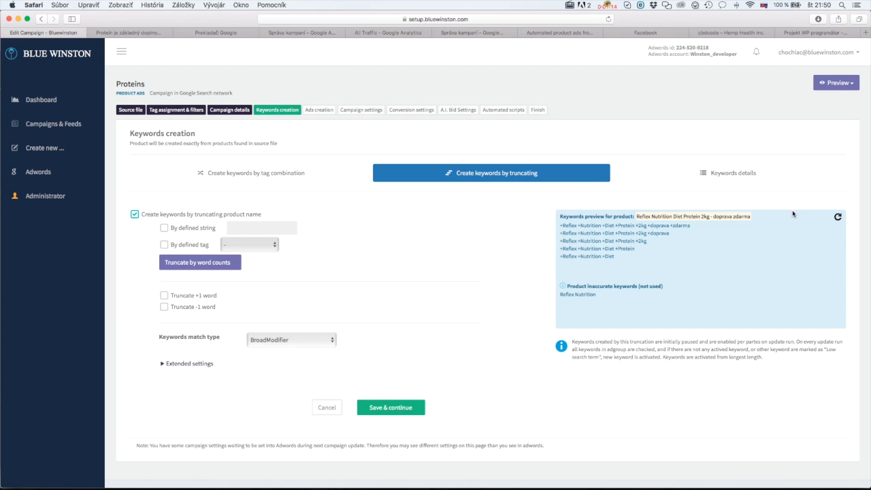
Step: Compare the sample product's full name with the list of truncated keywords in the preview
drag(759, 220, 635, 218)
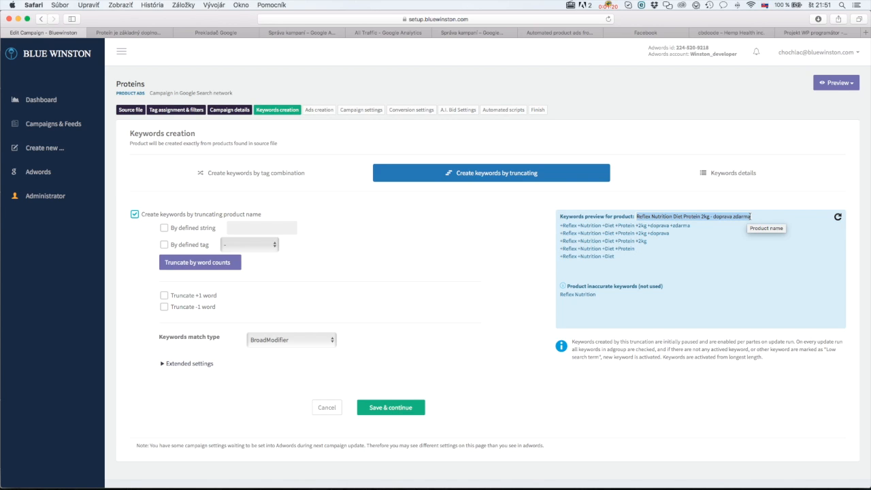
click(680, 216)
drag(639, 216, 755, 215)
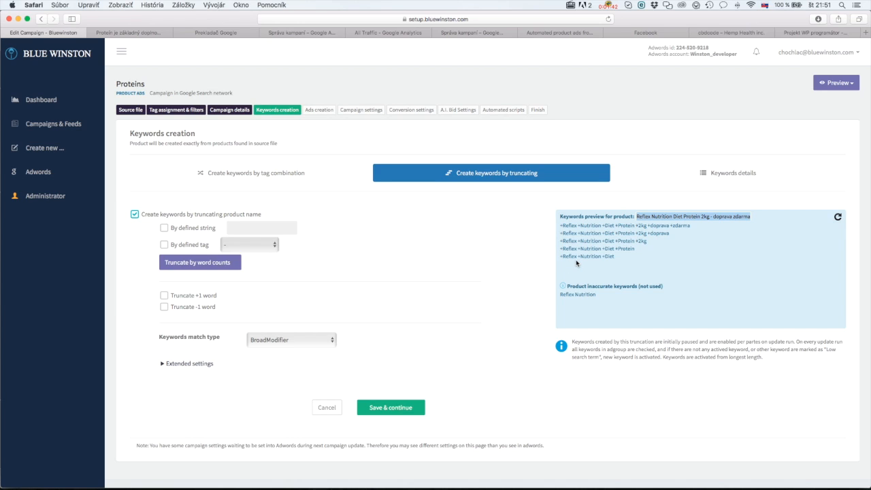
drag(560, 224, 598, 269)
click(597, 271)
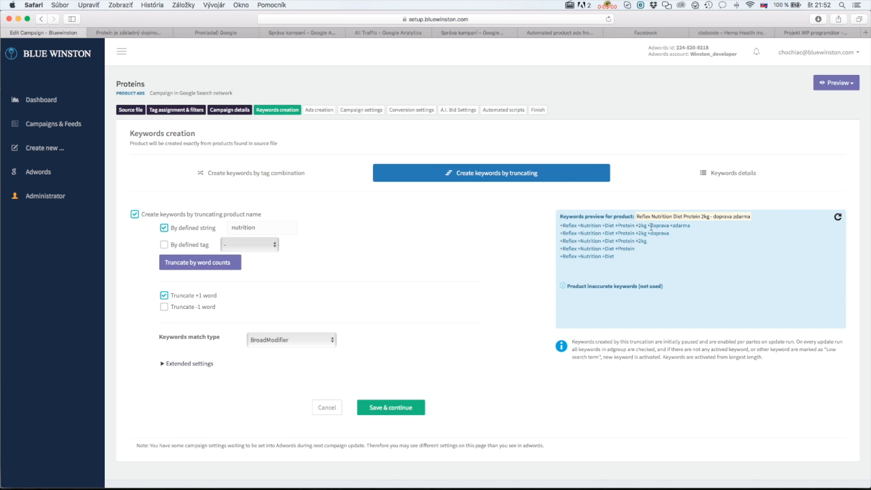
Step: Examine the individual words of the longest preview keyword and of the sample product's name
drag(561, 225, 630, 225)
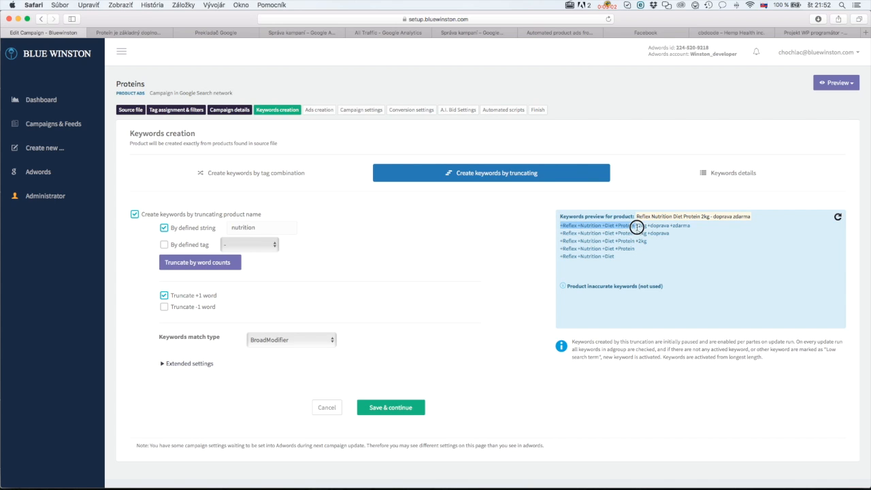
triple_click(627, 226)
click(627, 226)
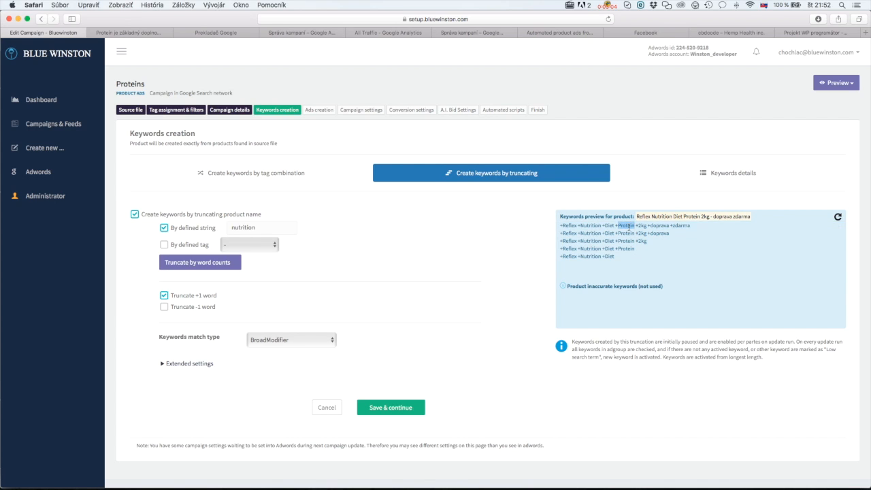
triple_click(627, 226)
click(627, 226)
triple_click(647, 216)
click(648, 217)
Step: Set the defined truncation string to protein and refresh the keyword preview
double_click(276, 227)
text(protein)
drag(619, 257, 559, 223)
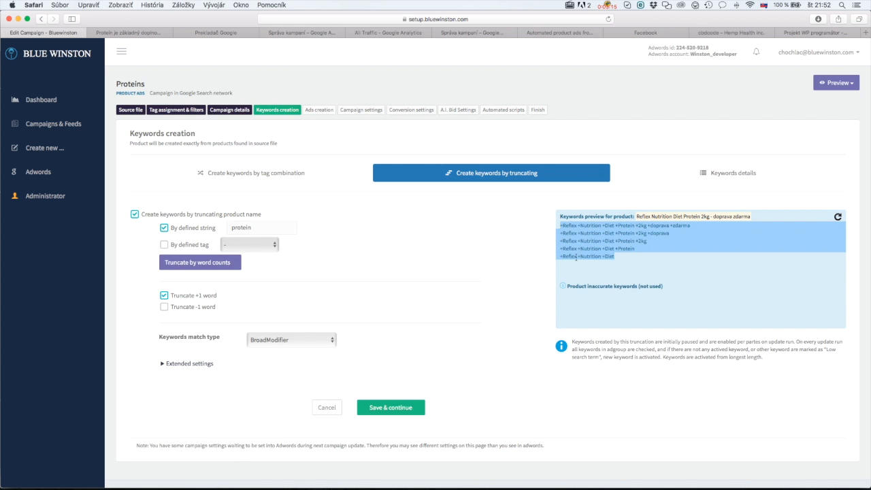
click(626, 260)
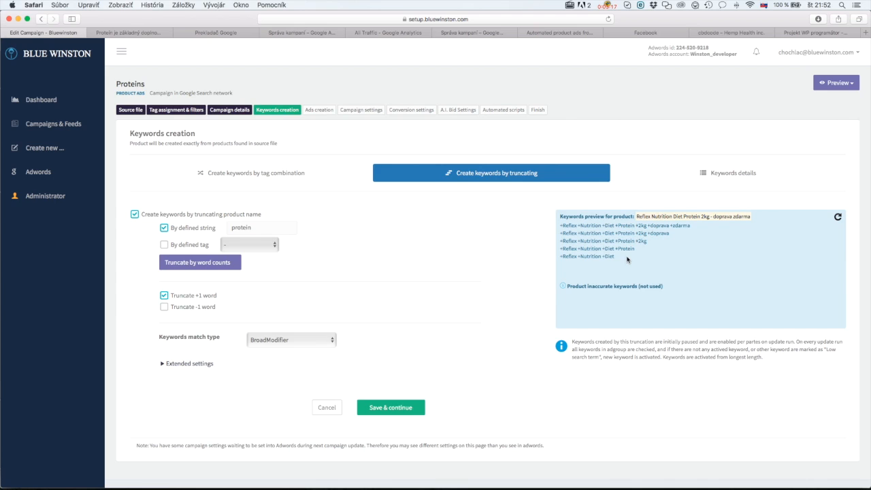
click(837, 217)
Step: Compare the product-name truncation setting and its defined string with the ending of the shortest preview keyword
drag(268, 212, 224, 213)
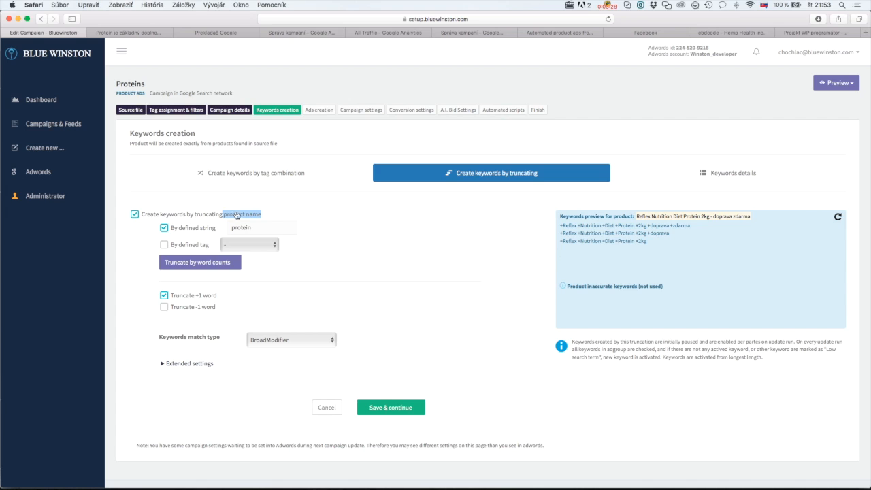
click(303, 213)
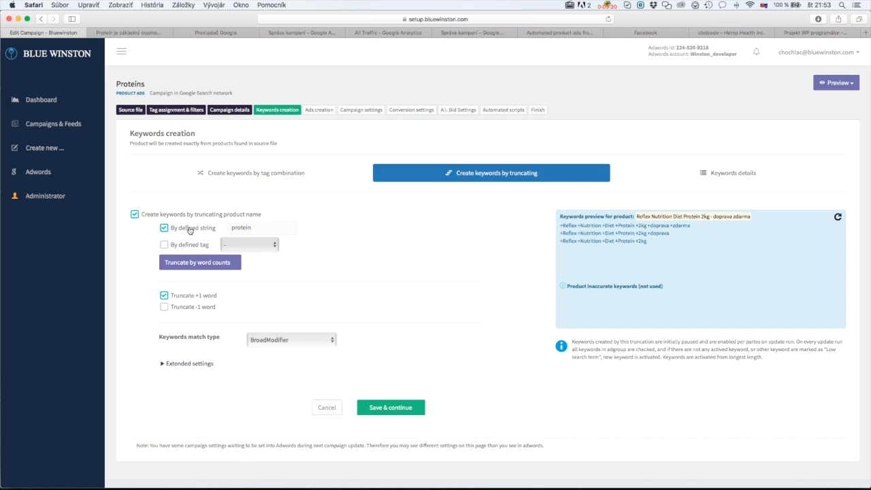
double_click(241, 228)
click(644, 241)
double_click(644, 241)
Step: Turn off Truncate +1 word, refresh the preview and check the shortest keyword against the defined string
click(177, 297)
click(836, 217)
drag(635, 250, 561, 250)
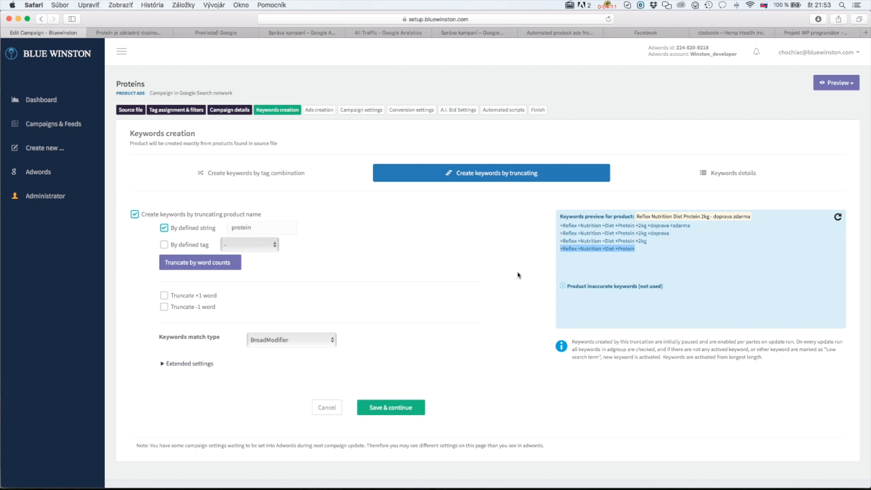
click(634, 250)
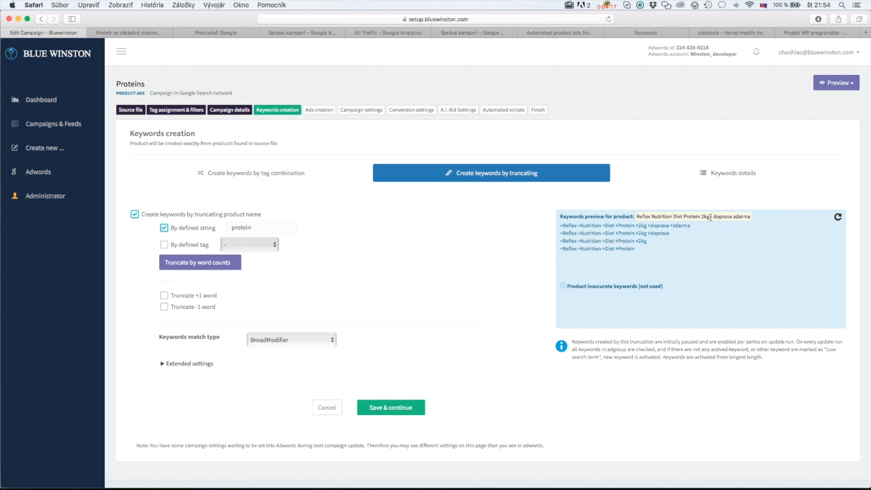
double_click(241, 227)
click(661, 240)
Step: Switch the truncation from the defined string to a defined tag, choosing MANUFACTURER, and check the sample product's name
click(165, 230)
click(164, 246)
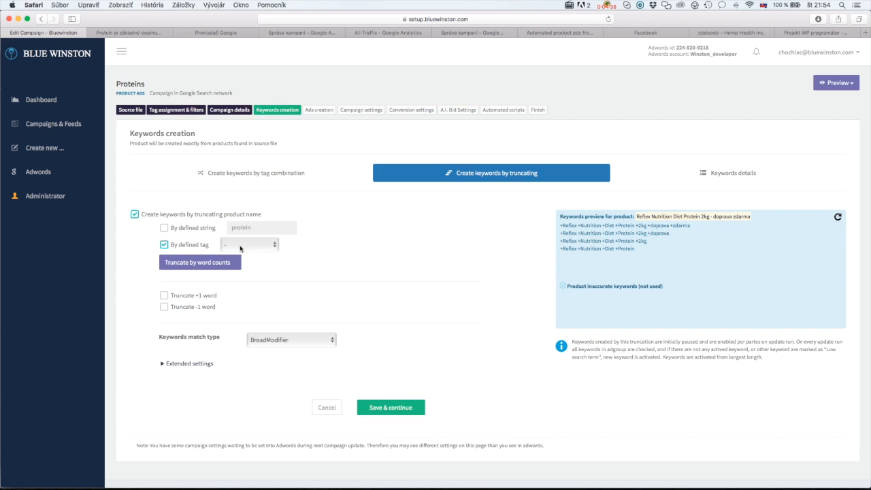
click(249, 245)
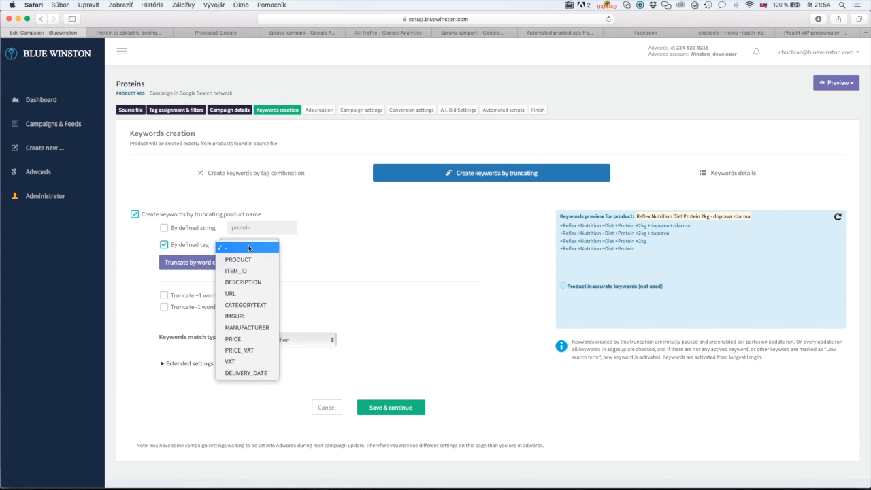
click(254, 328)
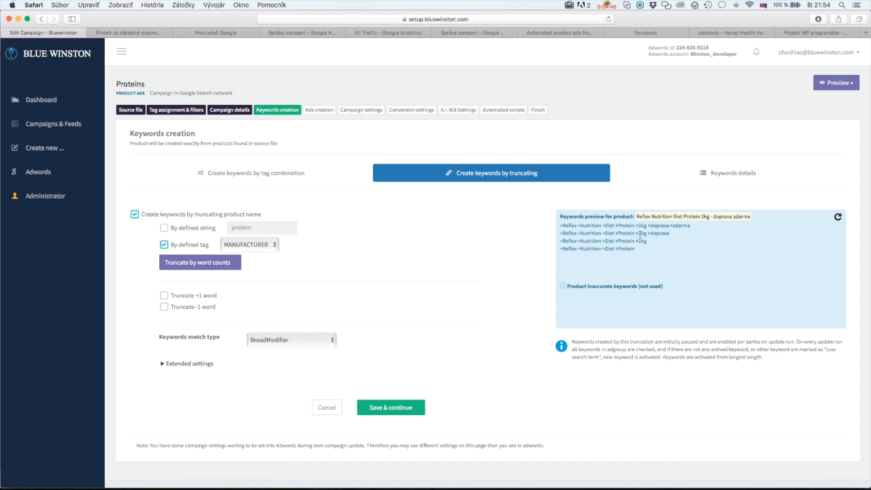
drag(636, 216, 751, 216)
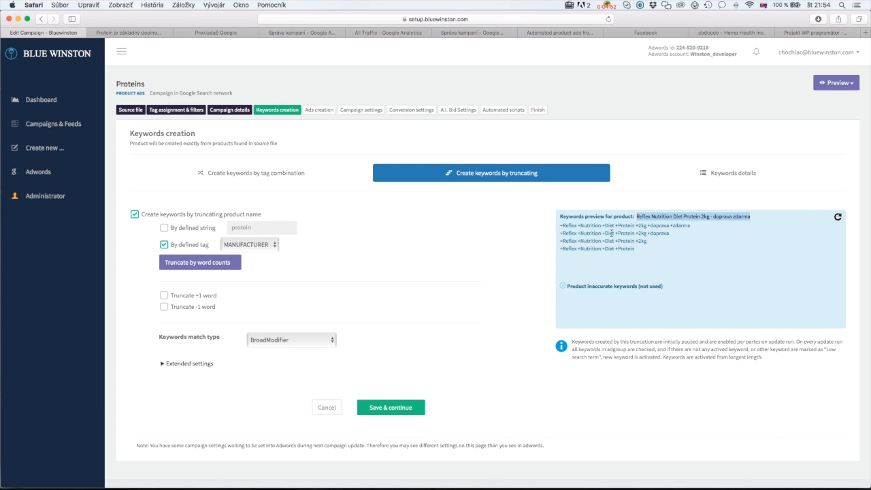
click(690, 216)
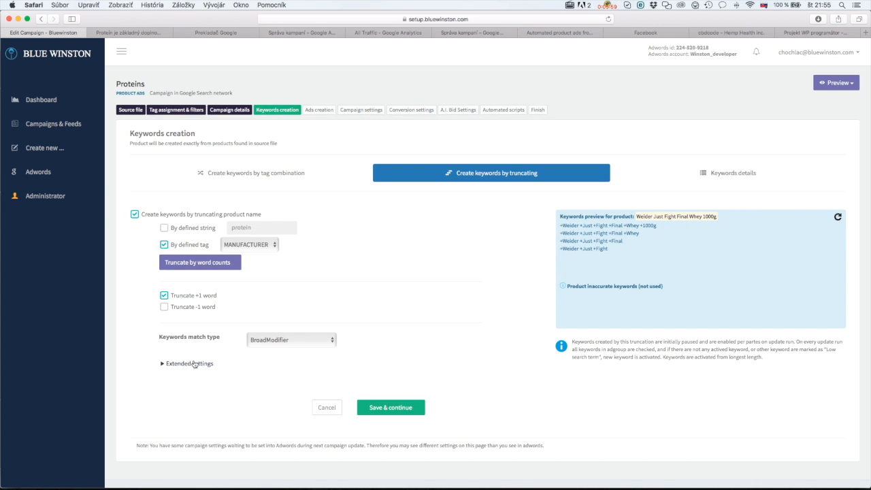
Step: Expand the extended truncation settings and add protein as a keyword prefix
scroll(251, 294, down, 1)
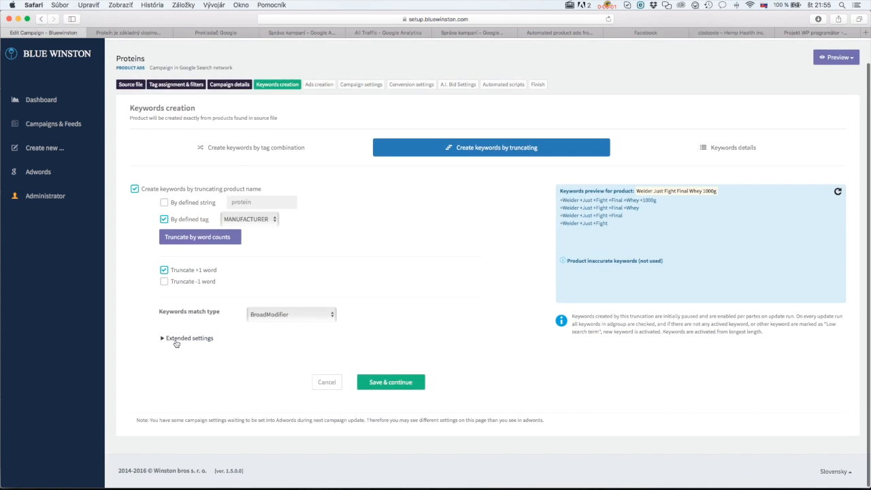
click(163, 336)
scroll(153, 331, down, 3)
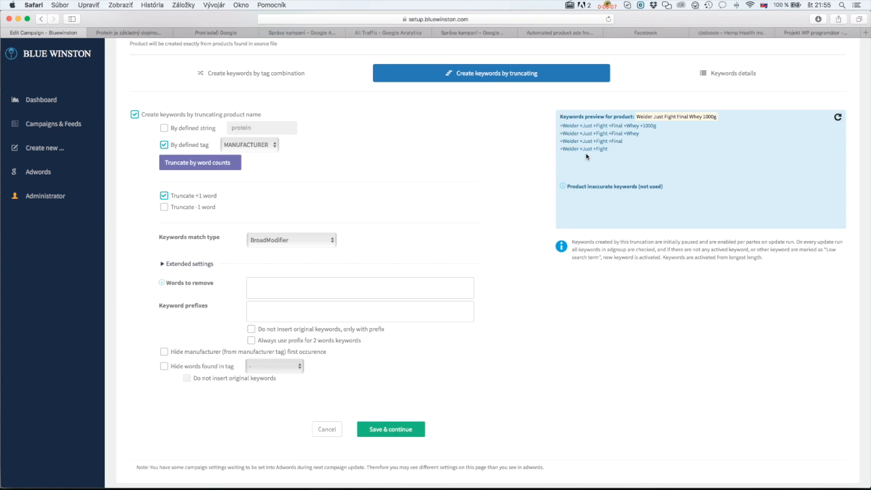
scroll(586, 157, up, 1)
scroll(504, 184, up, 1)
click(336, 309)
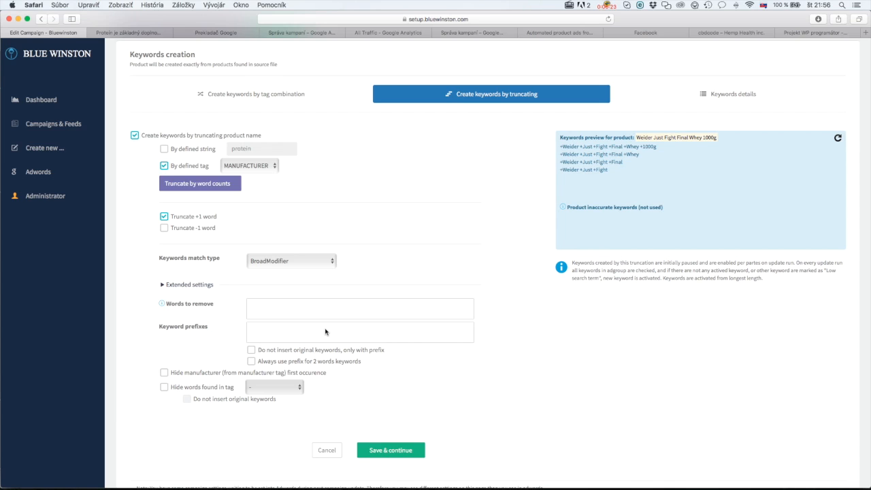
text(protein)
key(Return)
Step: Refresh the keyword preview through several sample products to check the effect of the protein prefix
click(837, 137)
click(838, 138)
click(837, 138)
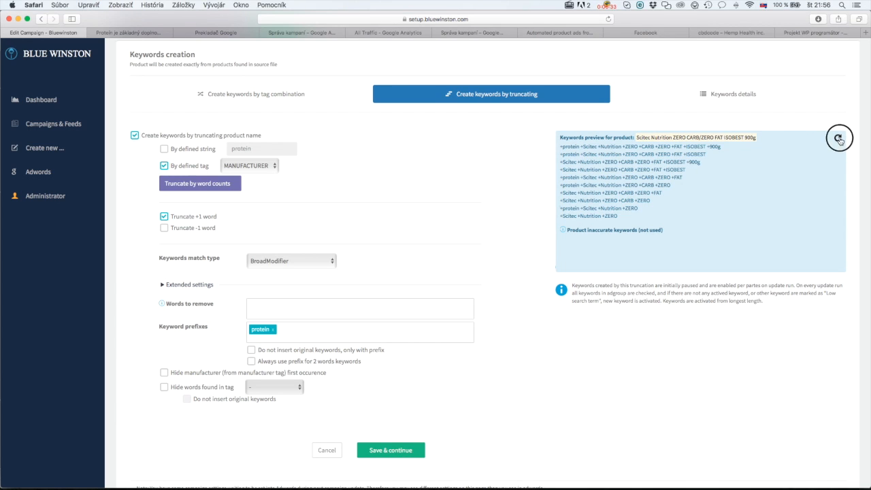
click(838, 138)
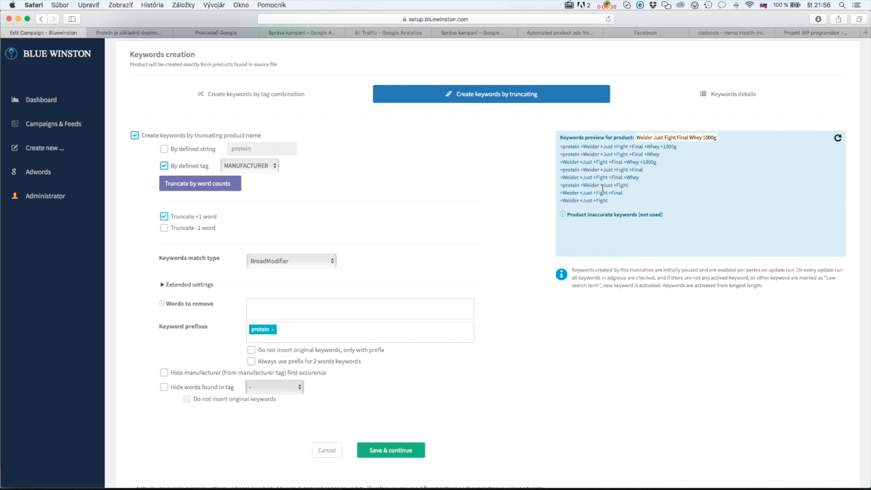
click(837, 138)
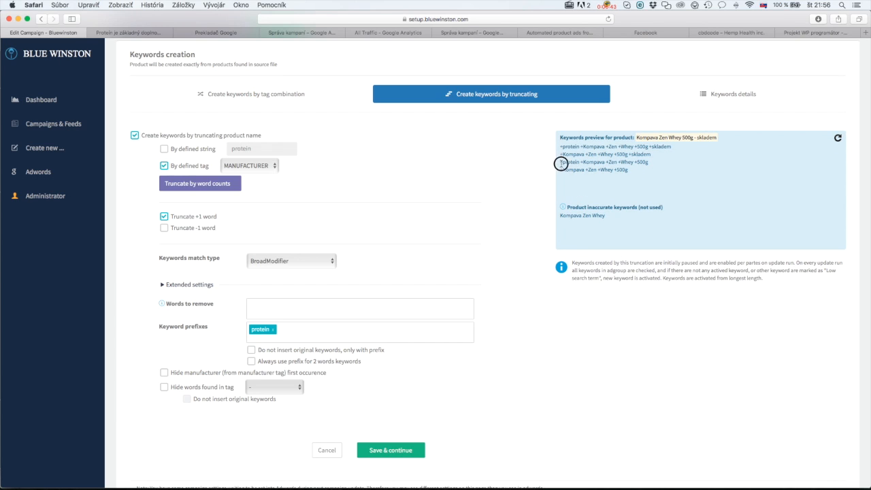
Step: Compare the prefixed and unprefixed keywords for Kompava Zen Whey 500g with the product name in the preview
drag(559, 145, 587, 146)
click(587, 147)
drag(654, 157, 552, 155)
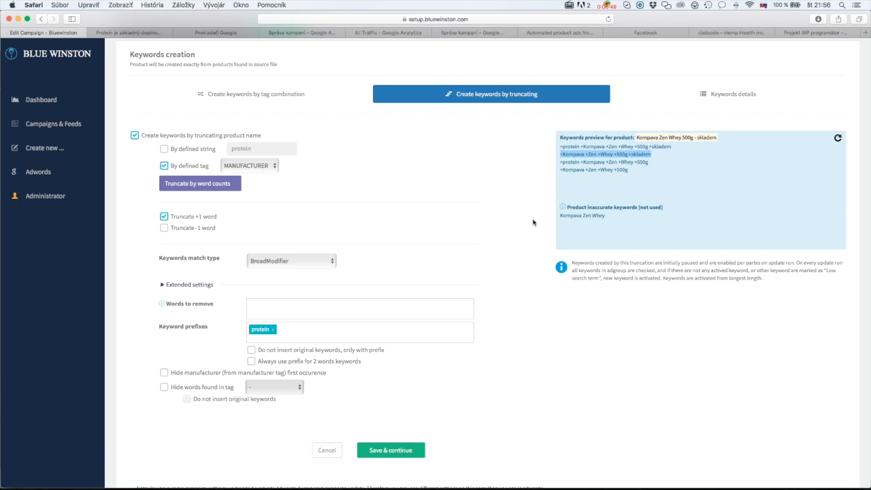
drag(561, 147, 576, 147)
click(632, 165)
drag(652, 163, 556, 170)
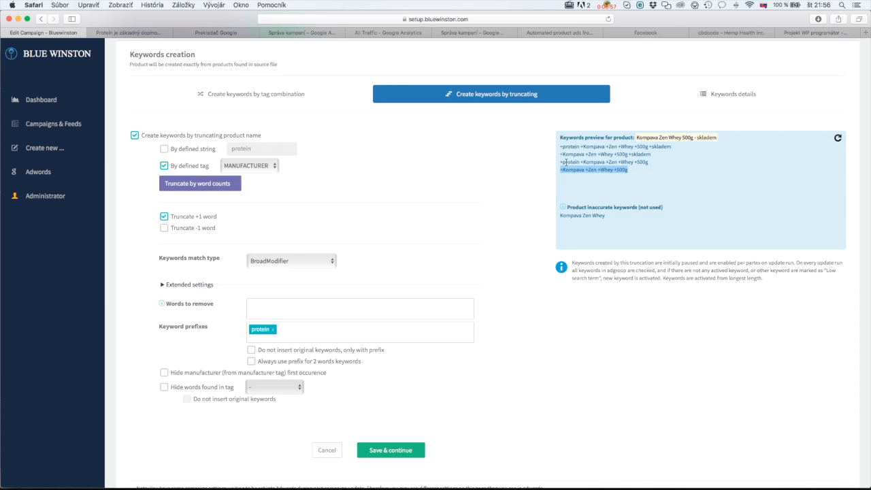
double_click(563, 162)
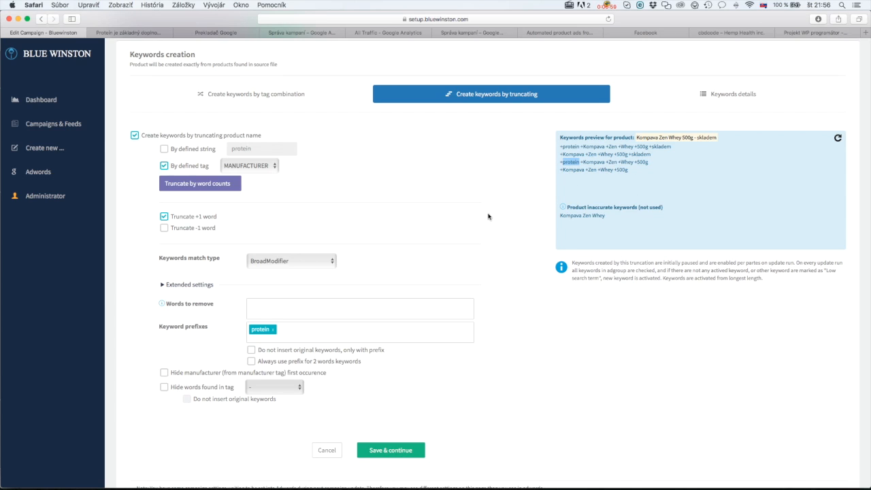
click(523, 229)
triple_click(660, 137)
click(708, 146)
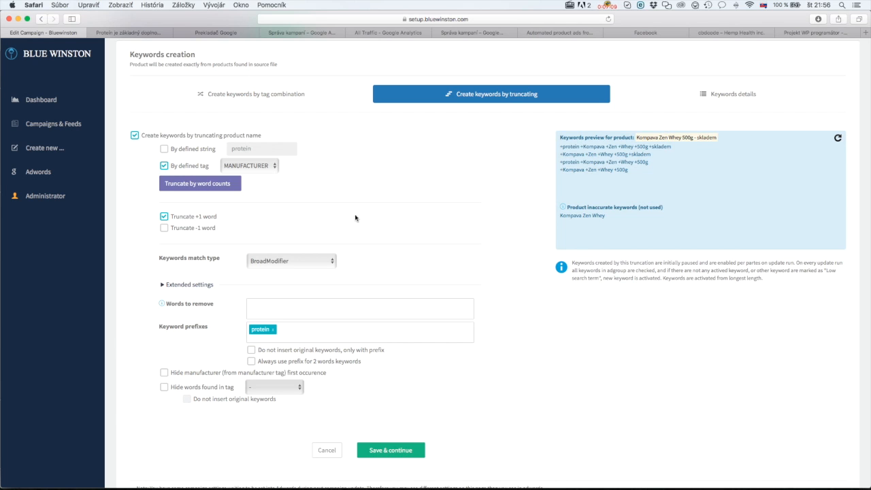
Step: Restrict the truncated keywords to prefixed versions only, without the originals, and refresh the keyword preview through several sample products
scroll(355, 218, up, 3)
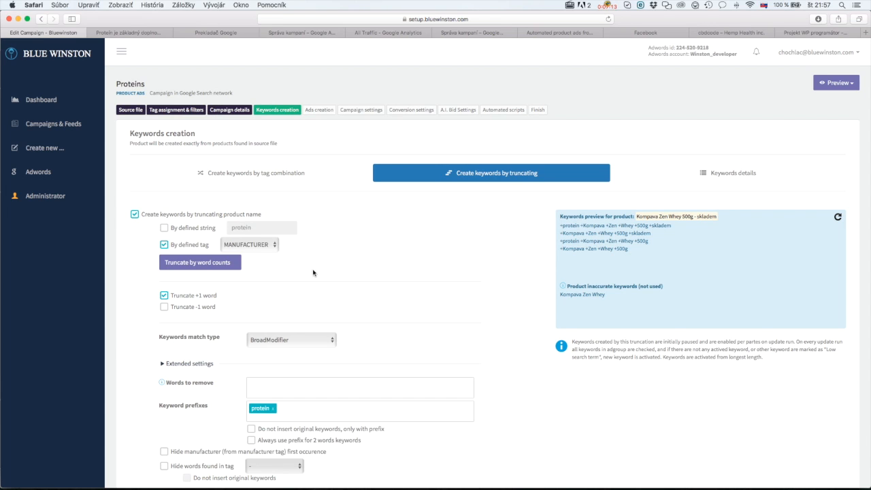
scroll(314, 273, down, 5)
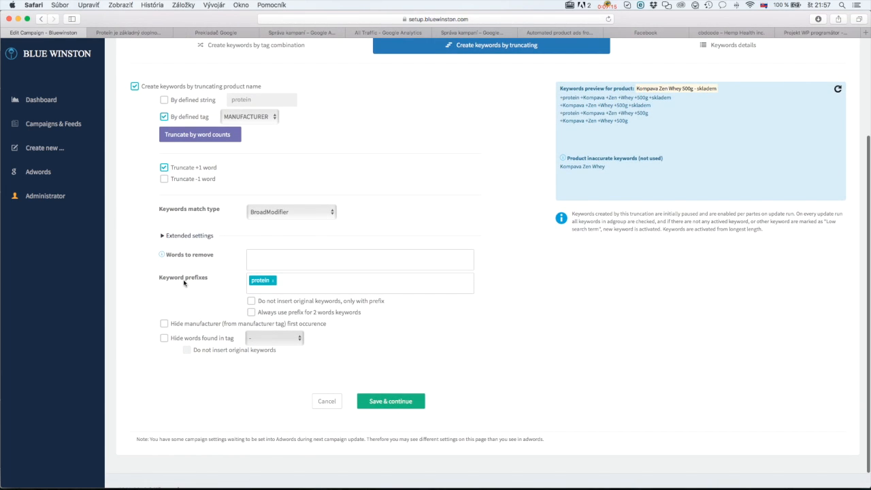
click(251, 301)
click(838, 89)
click(838, 90)
click(837, 89)
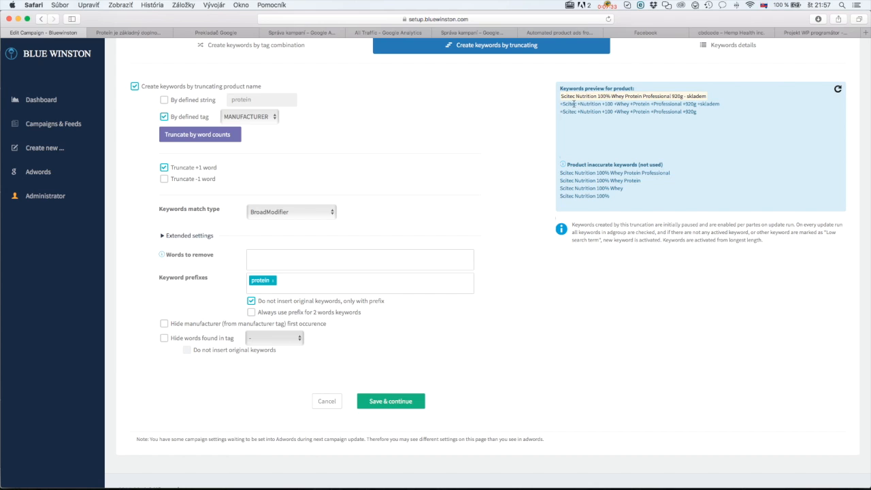
Step: Compare the Scitec Nutrition 100% Whey Protein Professional 920g product name with its previewed keywords, checking for the word Protein
drag(561, 98, 612, 97)
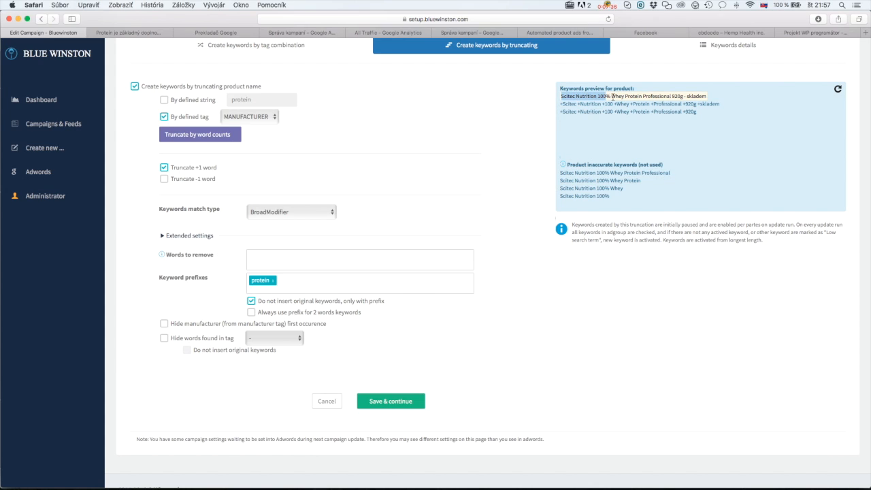
drag(704, 96, 566, 101)
click(576, 103)
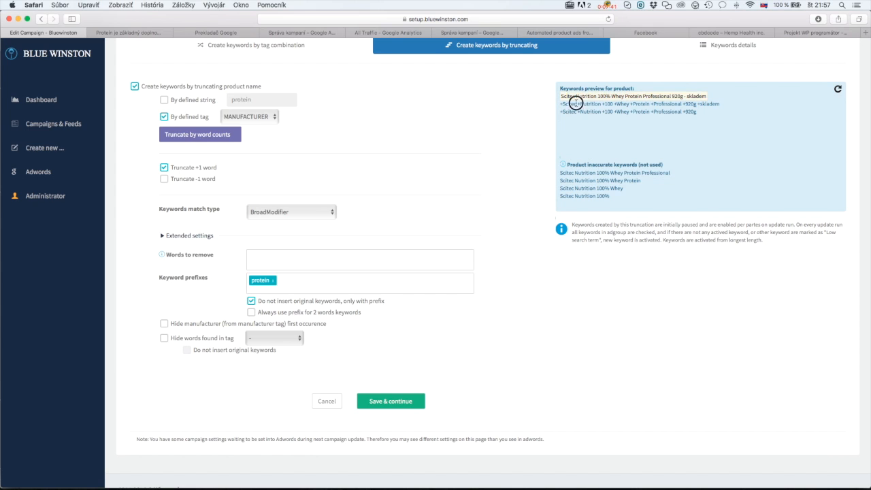
click(560, 104)
triple_click(634, 104)
double_click(637, 105)
Step: Try hiding the first occurrence of the manufacturer, check the keywords of another sample product, and turn the option back off
scroll(483, 180, up, 3)
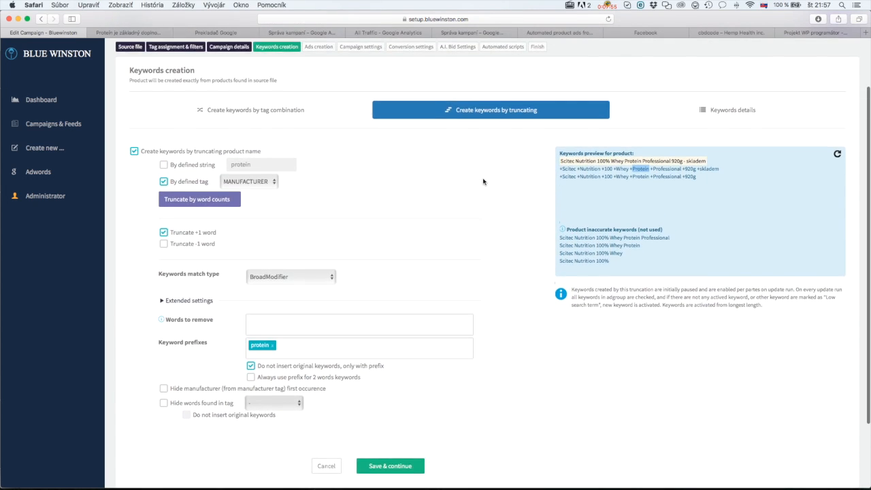
scroll(482, 181, down, 1)
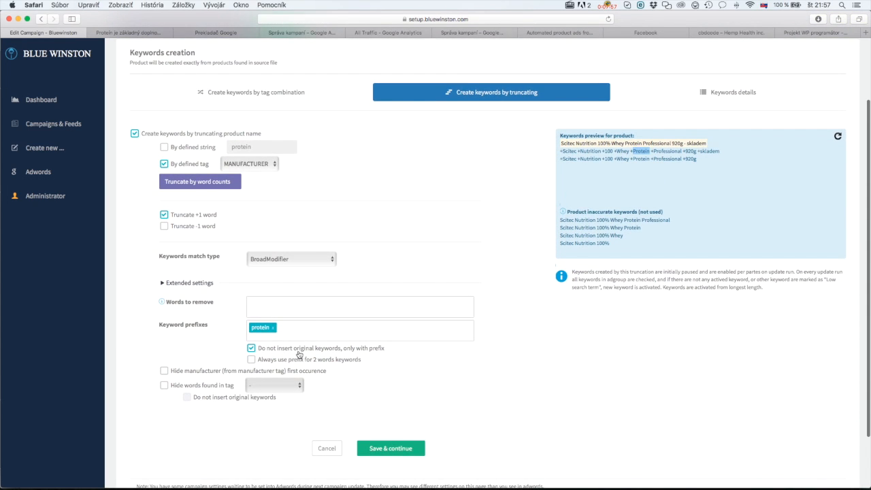
scroll(178, 341, down, 2)
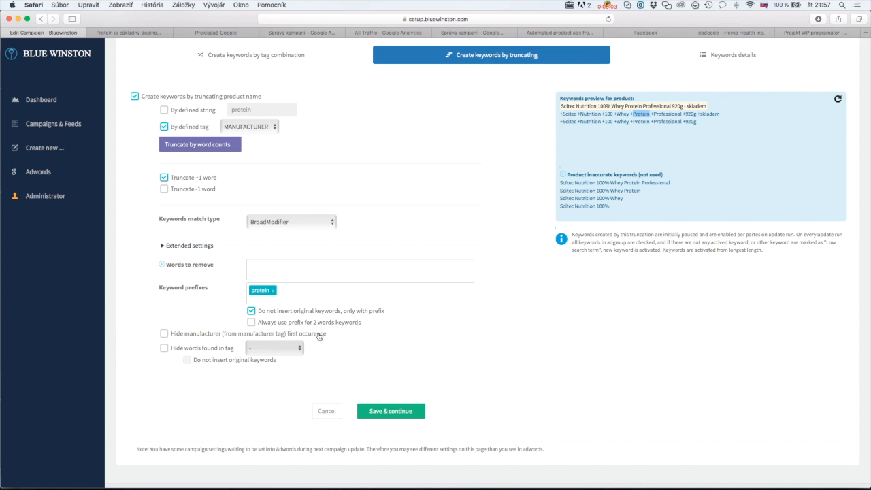
click(191, 335)
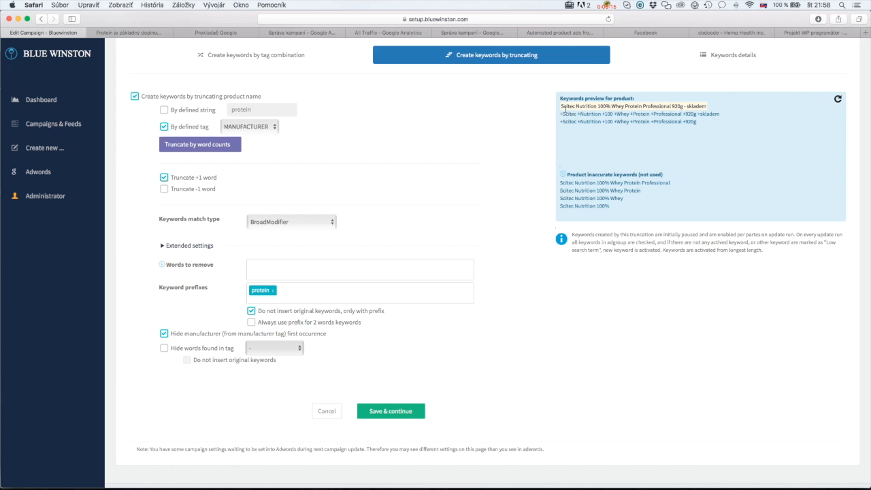
drag(561, 107, 598, 114)
click(837, 99)
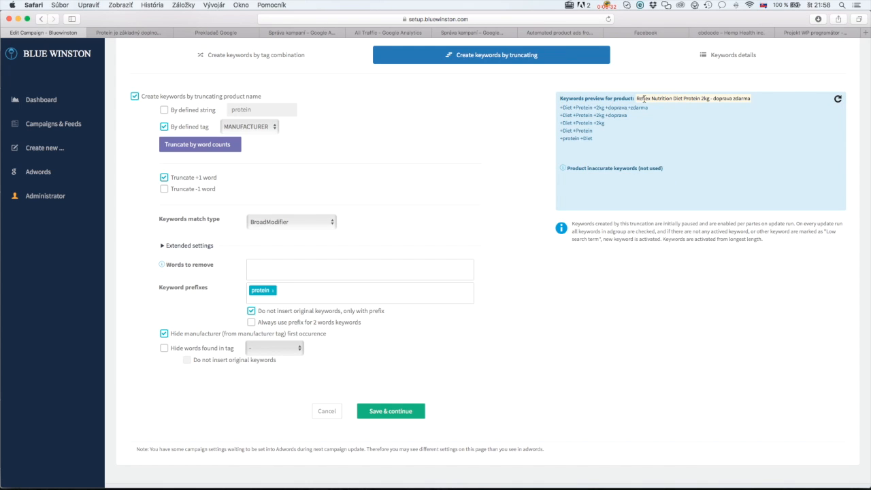
drag(636, 100, 669, 102)
drag(566, 106, 606, 146)
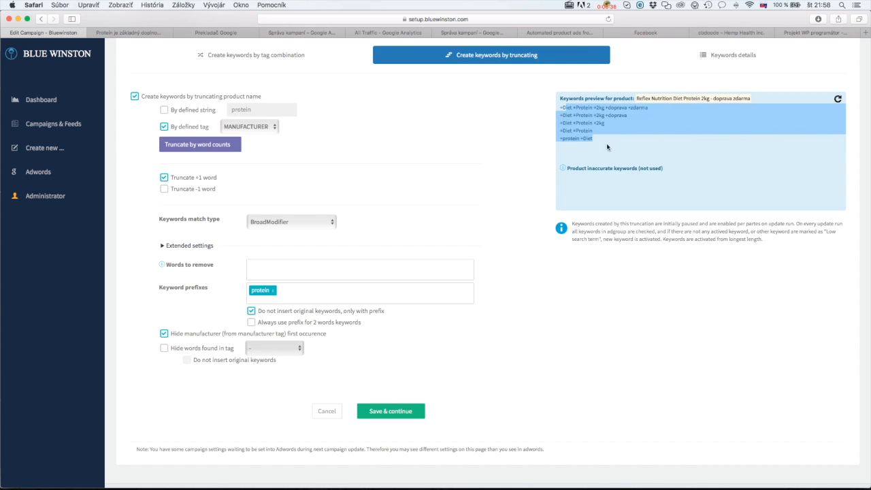
click(564, 115)
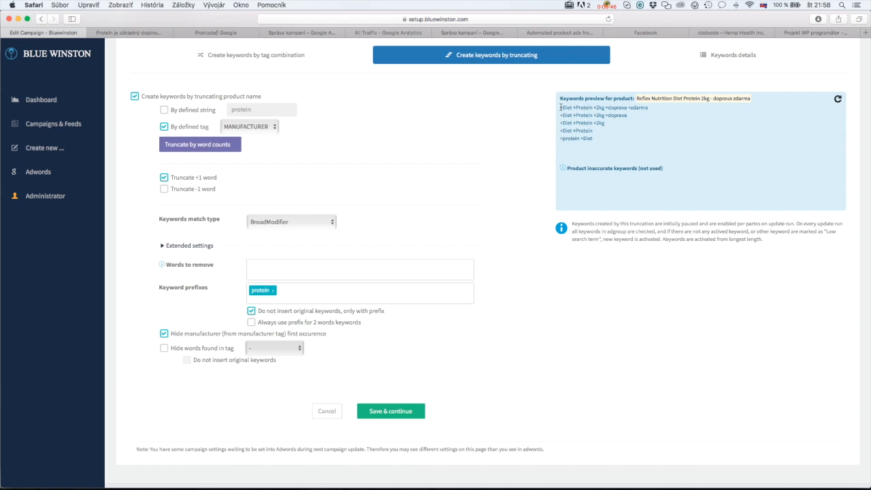
click(200, 334)
Step: Try the option to hide words found in a tag, look through the available tags, and disable it again
click(177, 349)
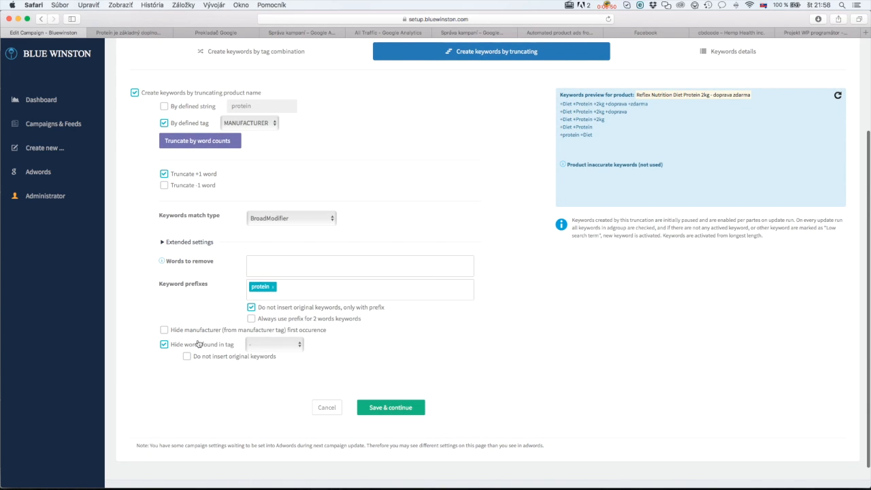
click(276, 347)
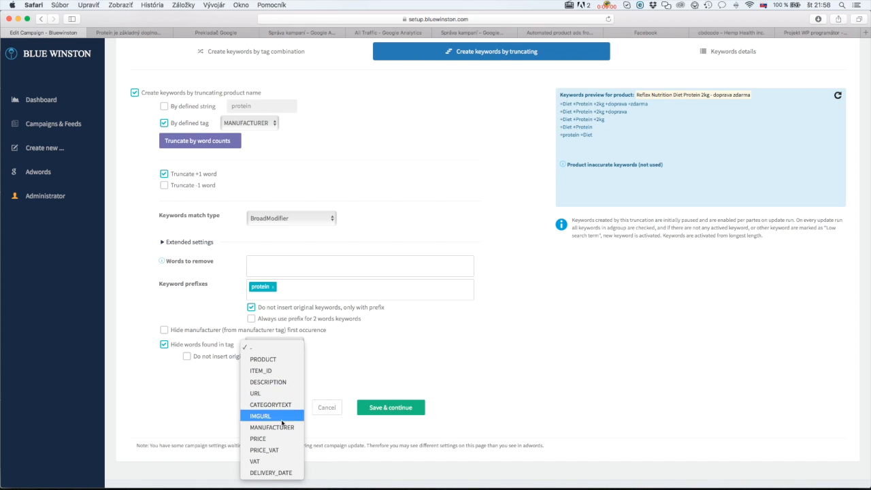
click(368, 357)
scroll(368, 357, up, 1)
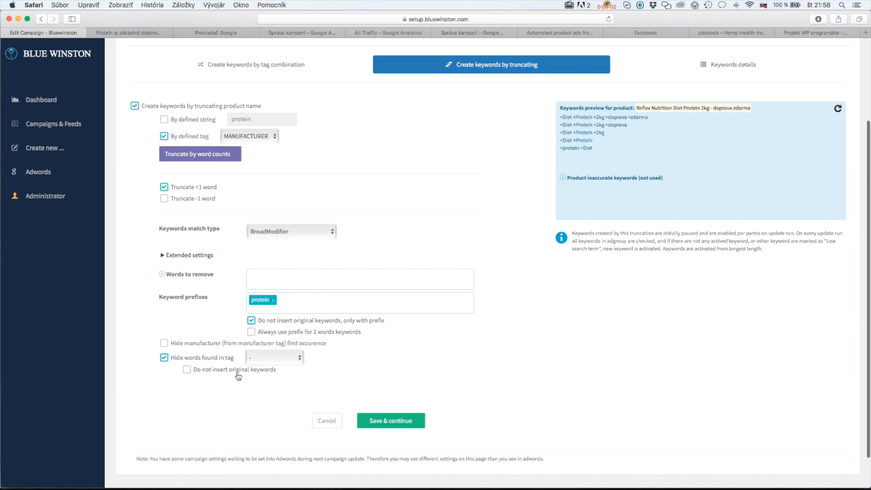
click(195, 357)
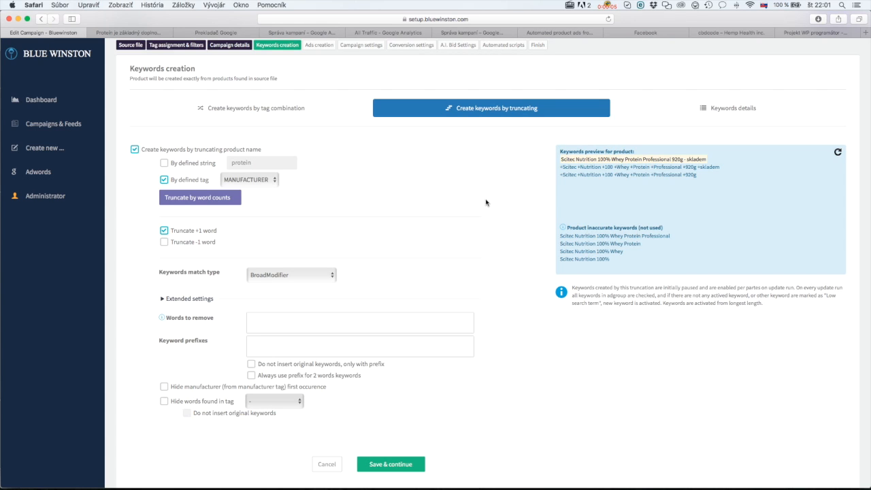
Step: Examine the unused inaccurate keywords and the individual words of the Scitec Nutrition product name in the preview
drag(608, 258, 562, 226)
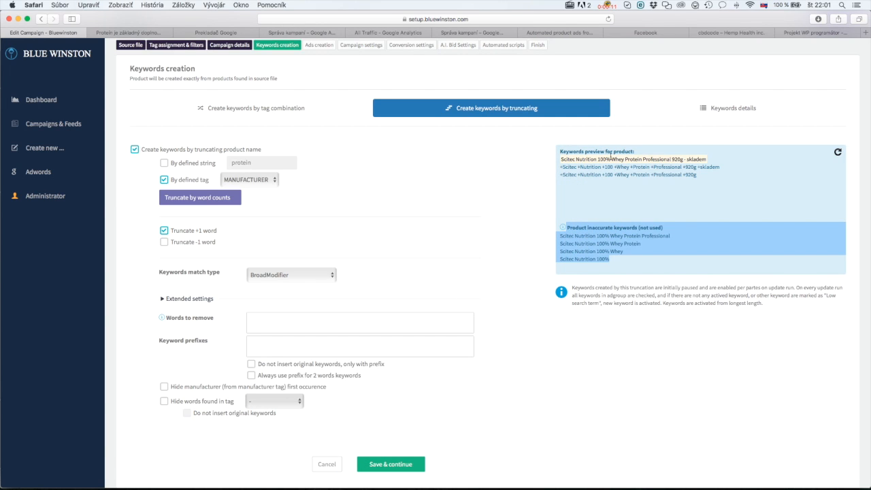
click(667, 253)
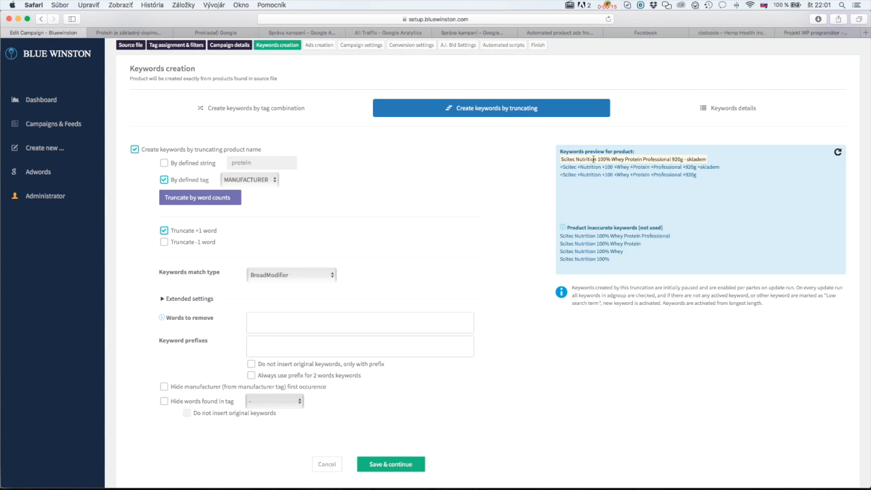
drag(562, 159, 686, 160)
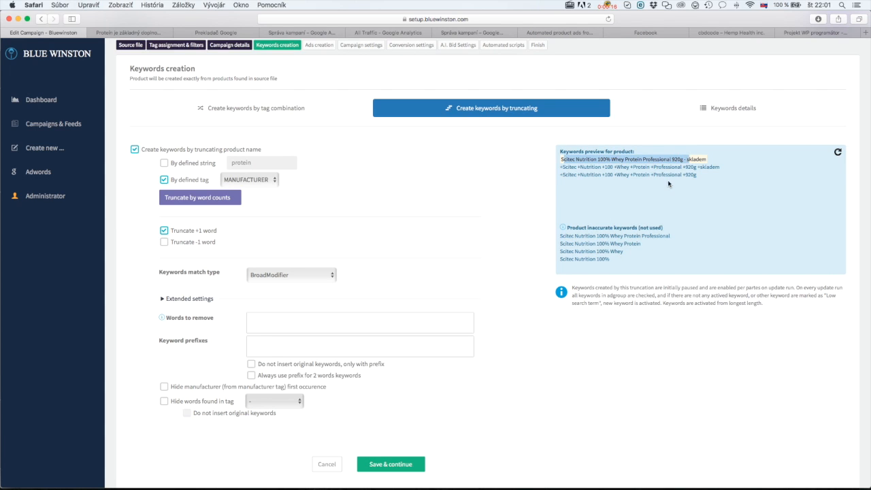
click(626, 159)
double_click(658, 159)
double_click(694, 159)
click(646, 160)
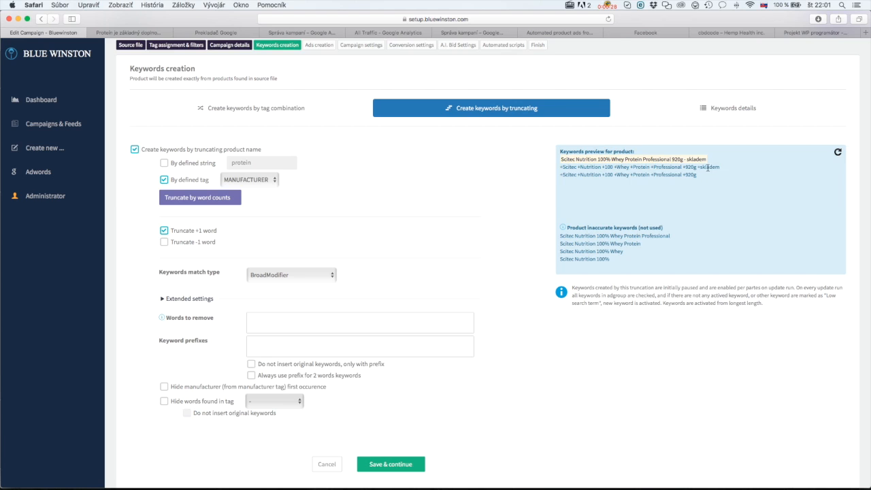
Step: Trace how the previewed keywords are shortened word by word from the end, down to the inaccurate ones
mouse_move(696, 167)
mouse_down()
mouse_move(723, 167)
mouse_move(697, 176)
mouse_up()
drag(654, 175, 687, 175)
click(638, 176)
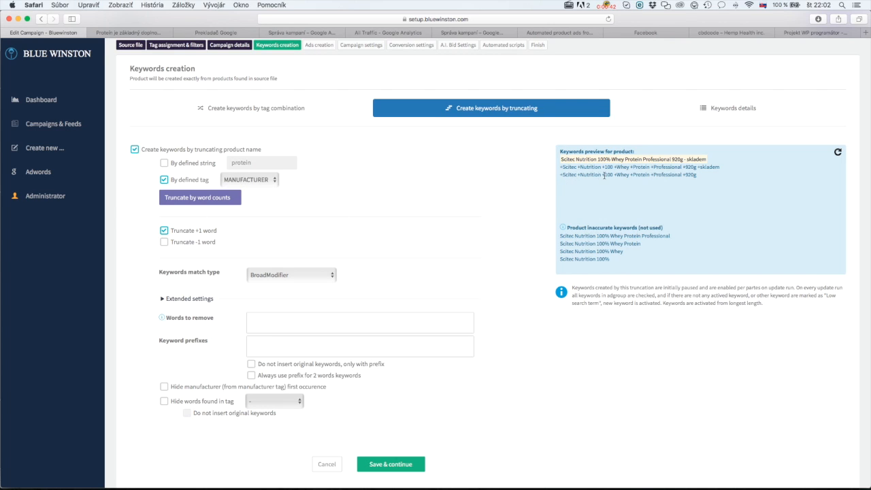
drag(610, 174, 556, 175)
click(580, 187)
drag(617, 261, 559, 237)
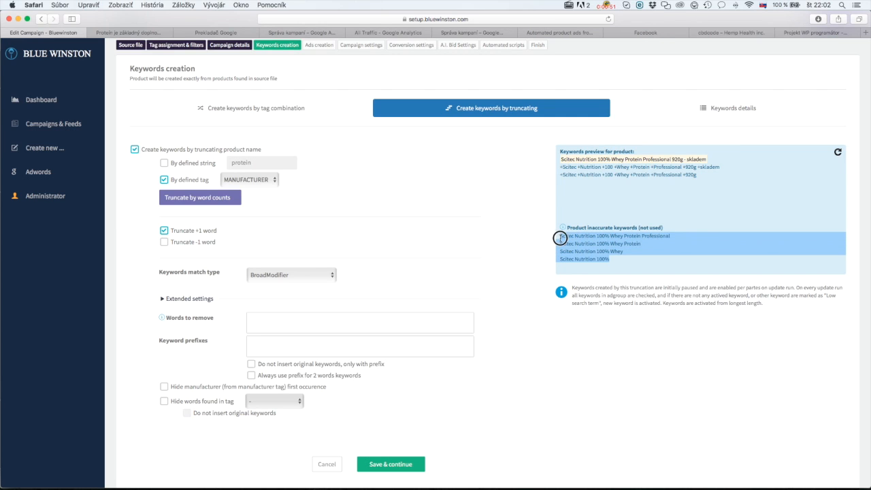
click(629, 258)
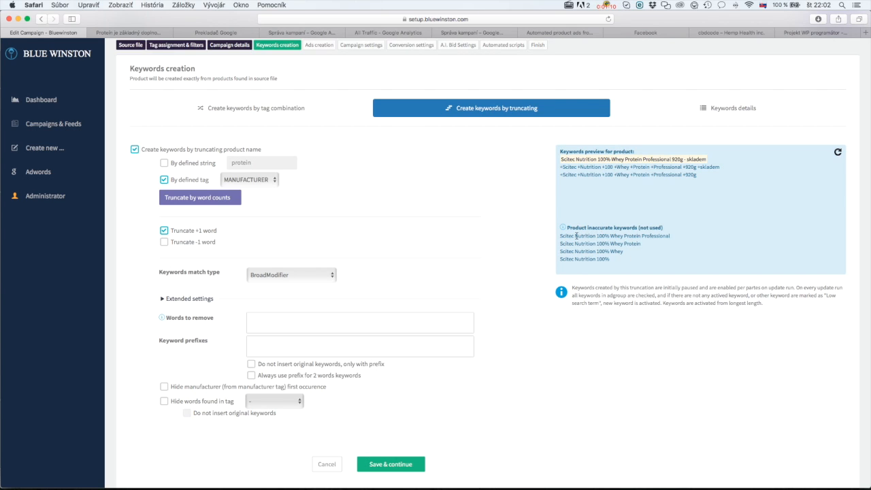
Step: Review each inaccurate keyword, from Scitec Nutrition 100% Whey Protein Professional to Scitec Nutrition 100%
mouse_move(560, 238)
mouse_down()
mouse_move(673, 237)
mouse_move(561, 245)
mouse_up()
drag(621, 252, 564, 251)
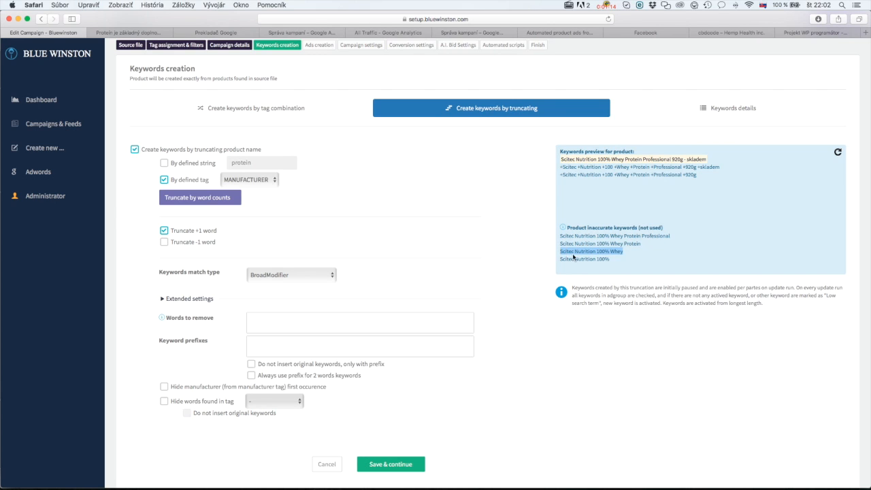
drag(616, 259, 565, 259)
click(565, 241)
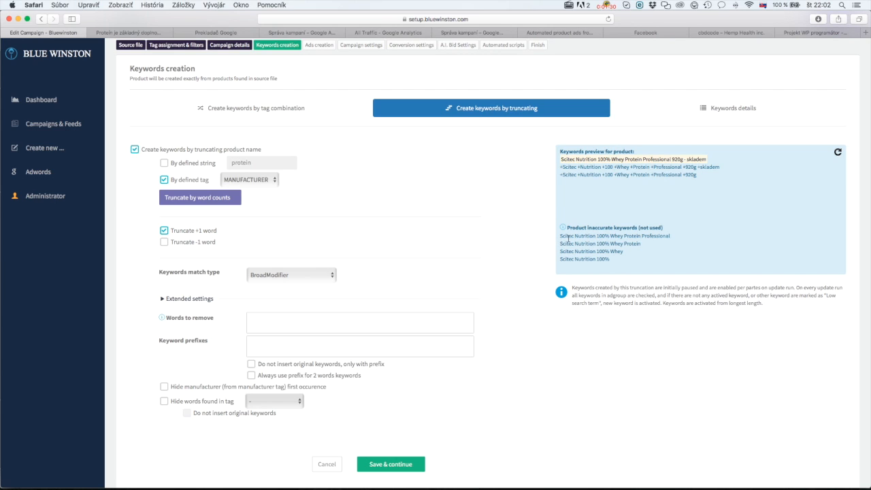
drag(559, 236, 641, 261)
click(633, 262)
drag(674, 236, 557, 238)
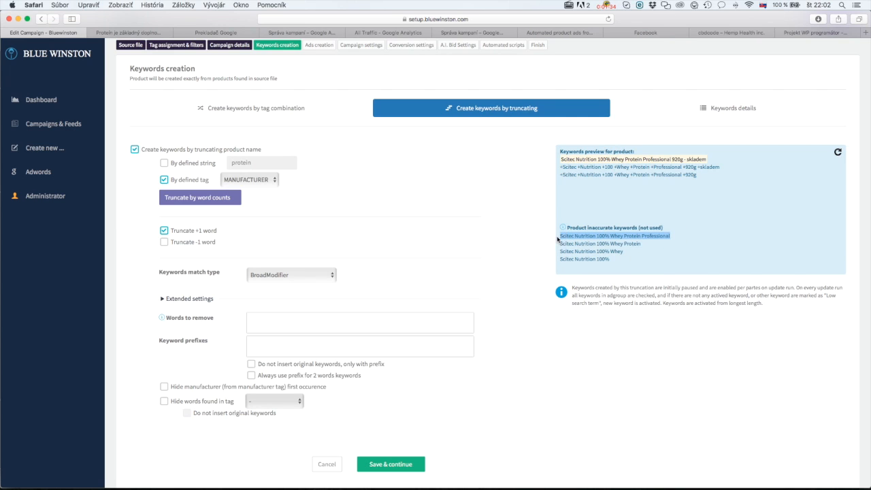
click(564, 238)
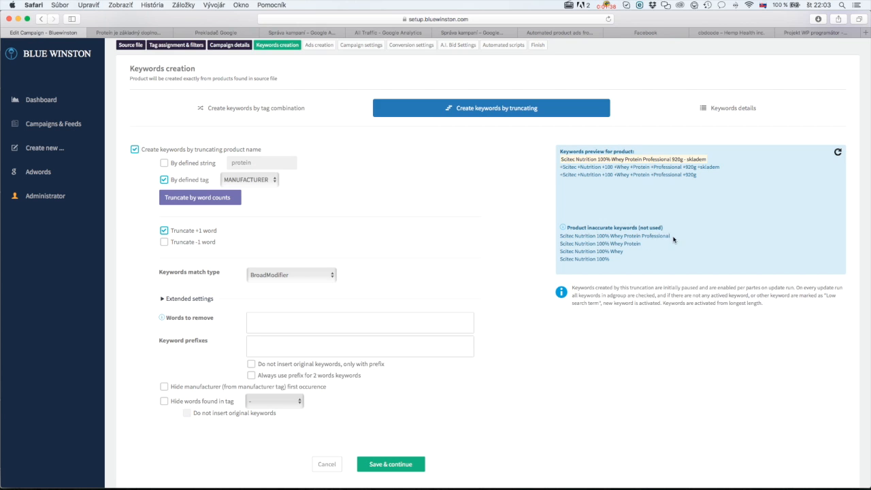
Step: Switch to the online shop's Scitec Nutrition protein listing, look for similarly named products, and return to the campaign
click(112, 33)
scroll(333, 170, down, 2)
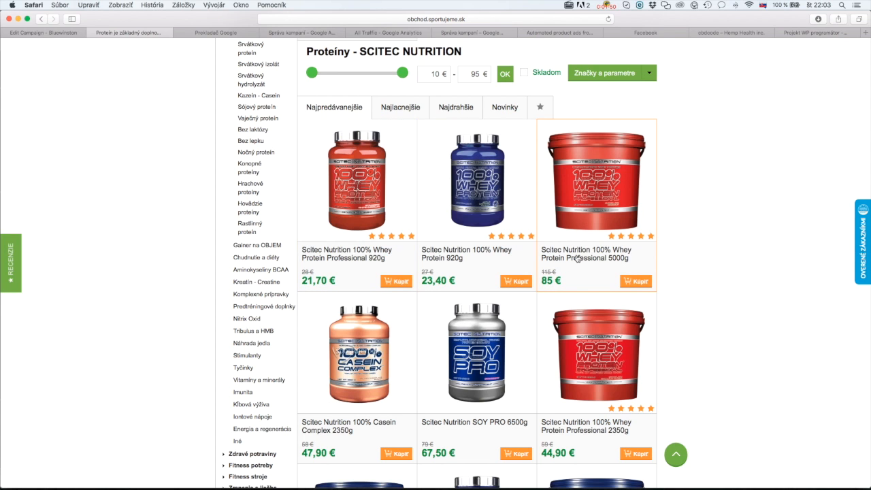
scroll(577, 257, down, 3)
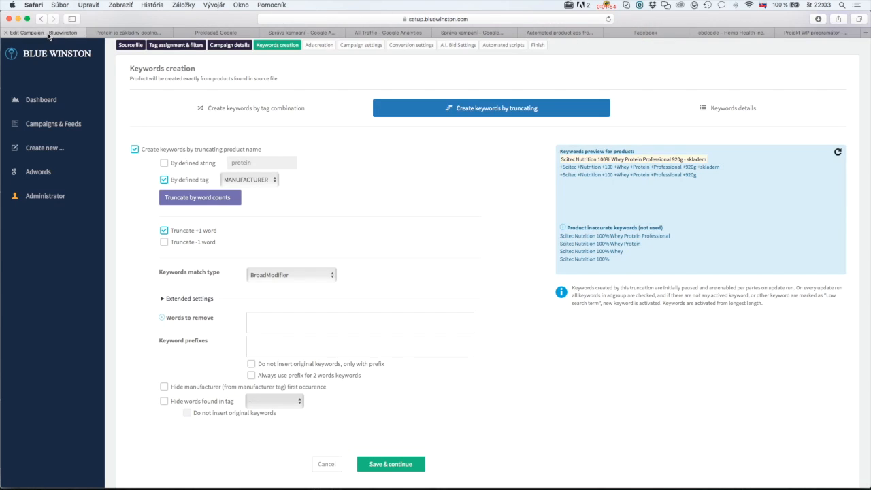
click(51, 33)
Step: Recheck the inaccurate keyword list, focusing on Scitec Nutrition 100% Whey
drag(614, 254, 560, 240)
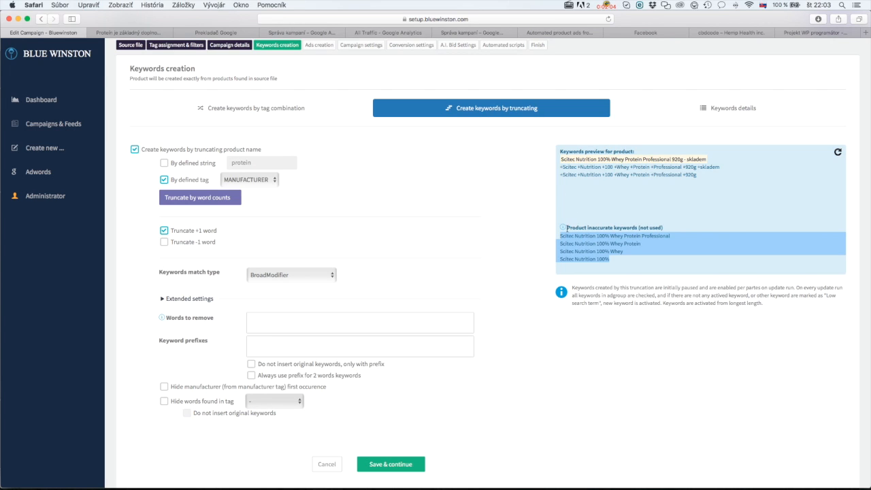
click(578, 242)
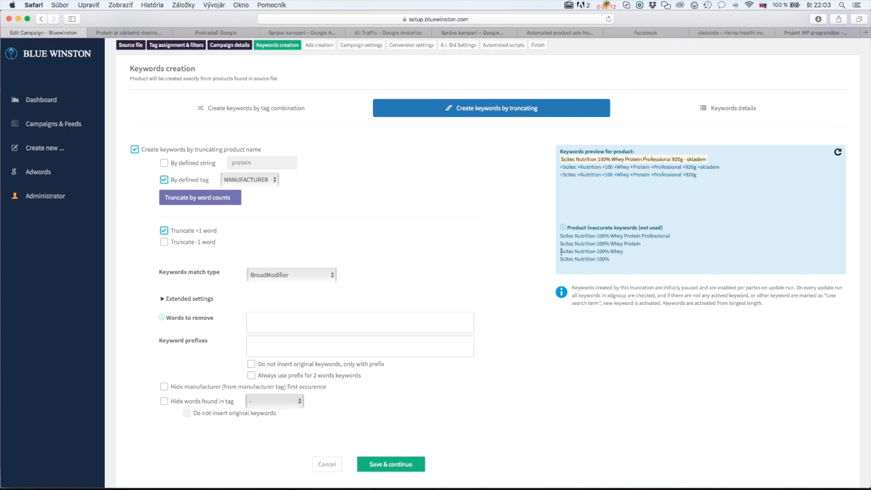
drag(560, 251, 597, 251)
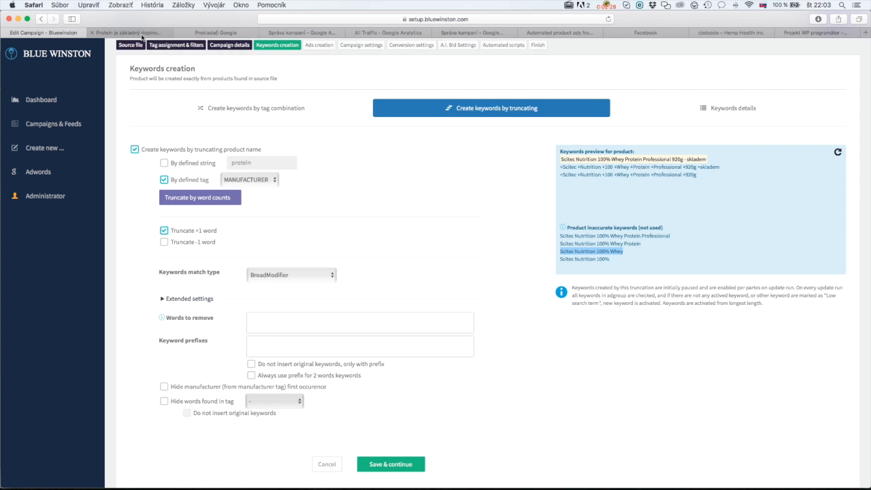
Step: Check which shop products match Scitec Nutrition 100% Whey and go back to the campaign's inaccurate keywords
click(129, 32)
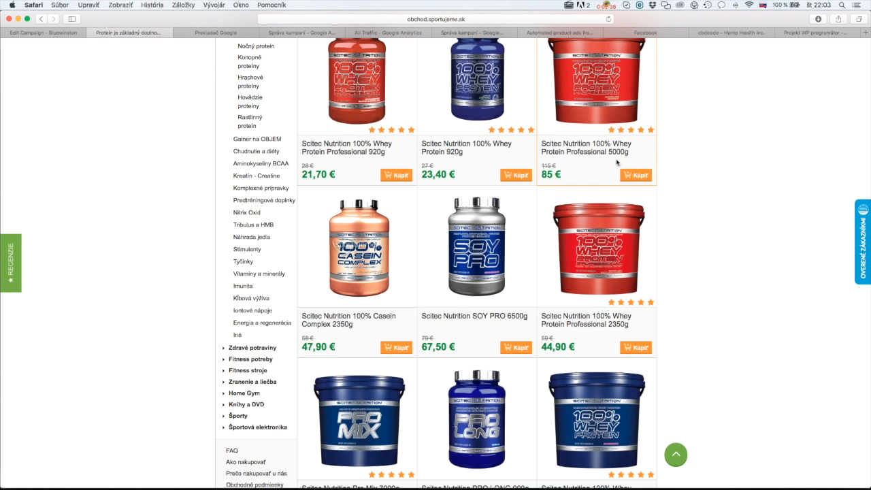
scroll(605, 296, up, 1)
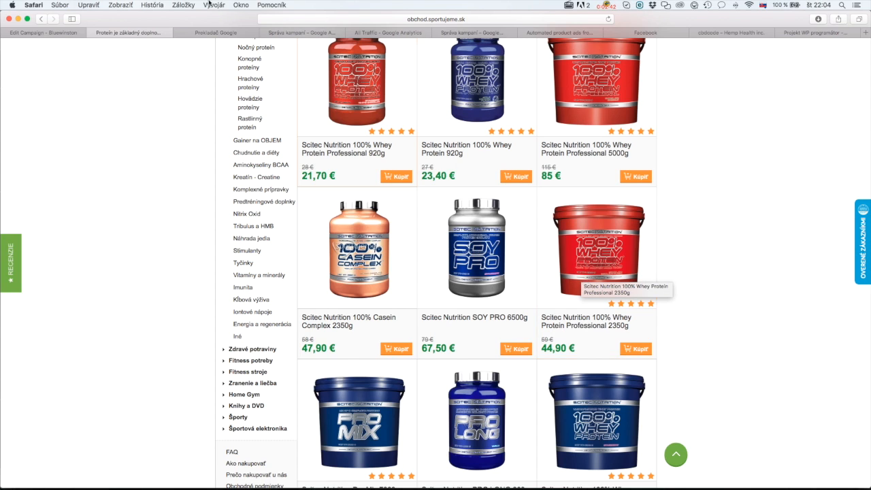
key(ctrl+shift+Tab)
click(565, 253)
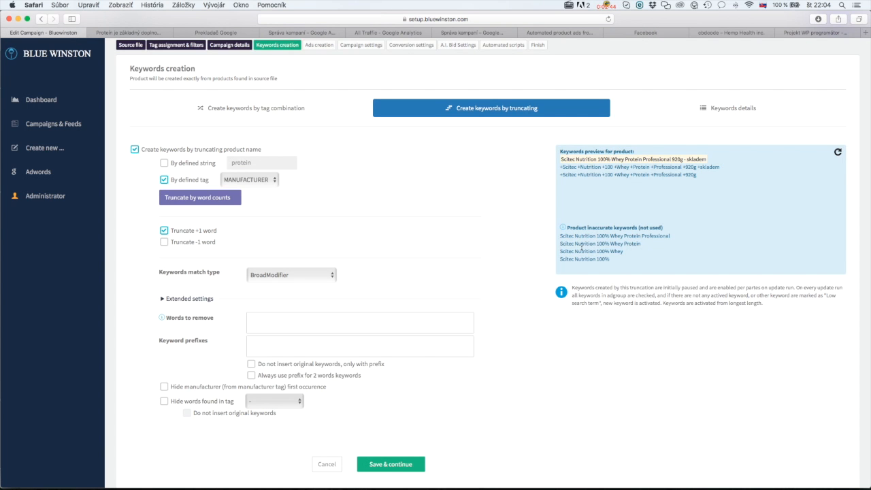
Step: Compare the list of inaccurate keywords with the full product name in the keyword preview
drag(612, 260, 562, 236)
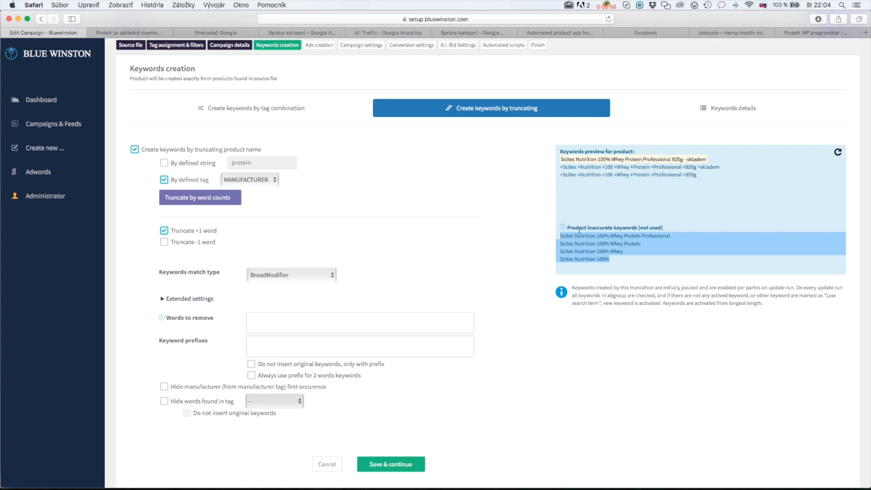
triple_click(642, 159)
drag(705, 159, 560, 159)
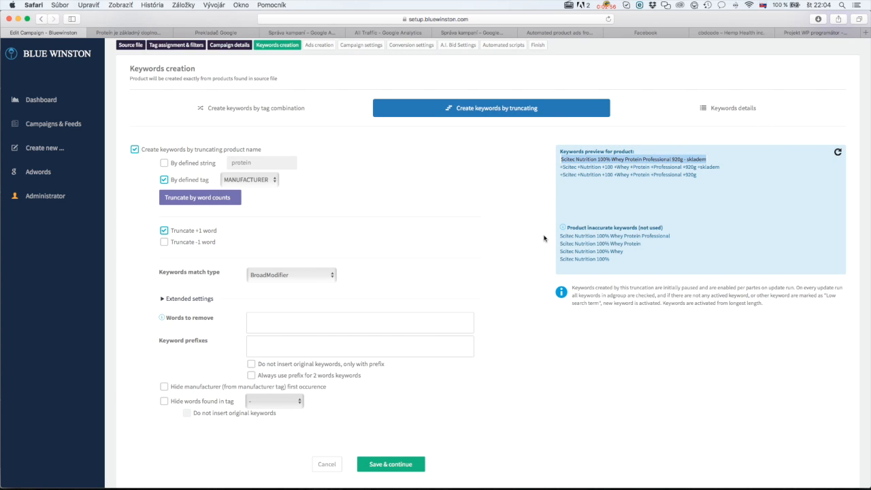
Step: Create a new ad pattern for the Proteins campaign and insert the Product tag as its headline
scroll(395, 189, up, 2)
drag(115, 83, 146, 84)
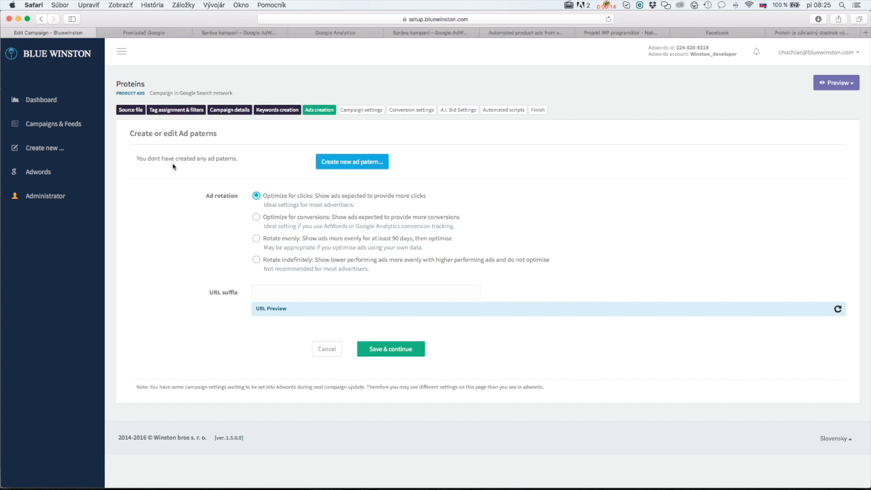
click(340, 165)
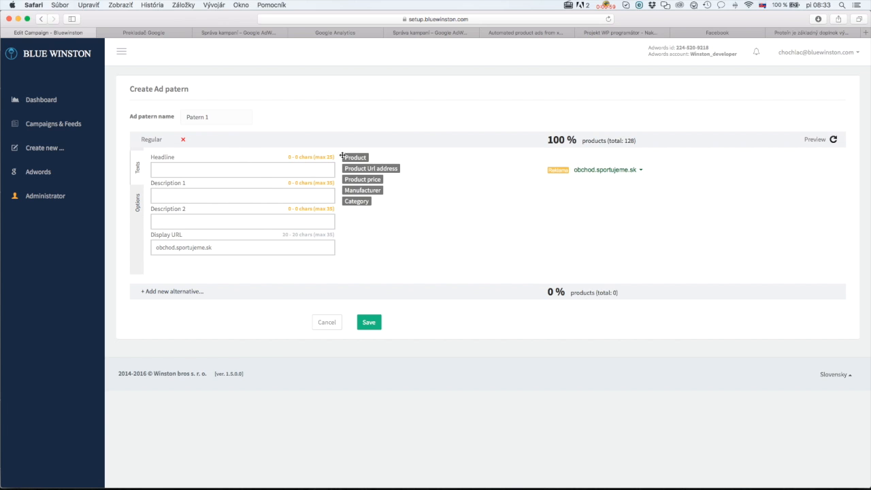
drag(360, 157, 191, 167)
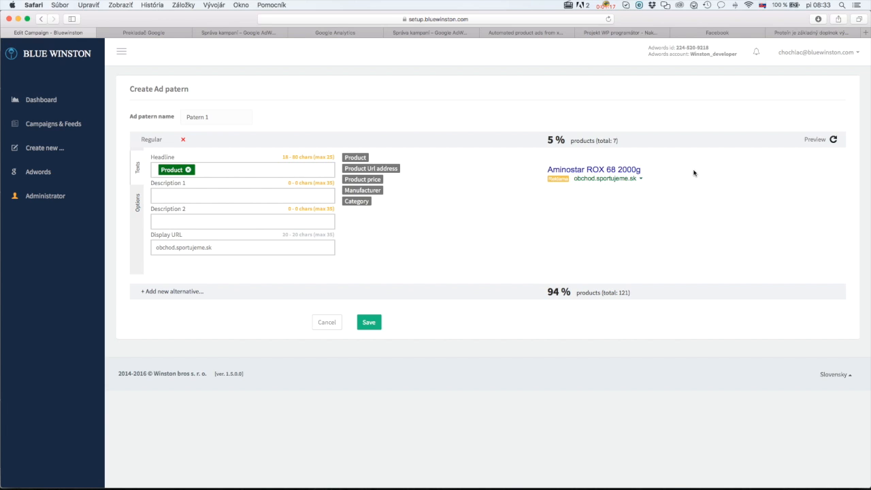
Step: Cycle the regular ad's preview through several products to see how the headline renders
click(833, 140)
click(831, 141)
click(832, 141)
click(832, 141)
click(832, 141)
click(832, 141)
click(831, 140)
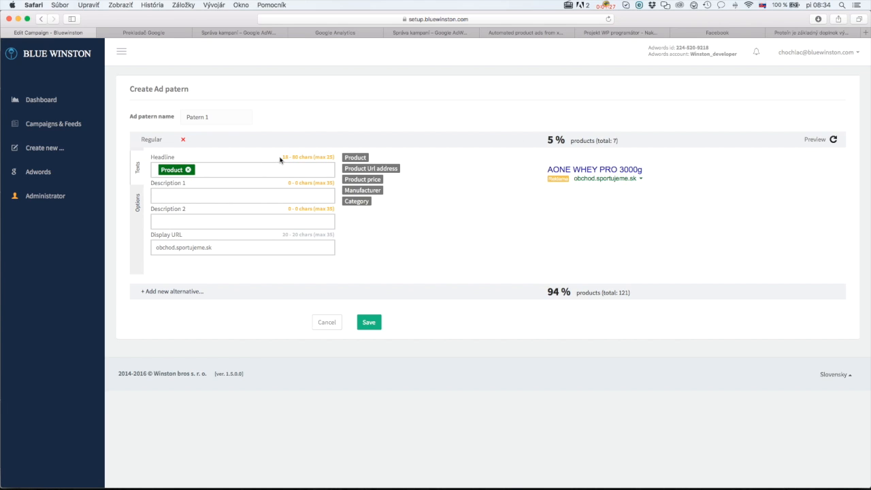
Step: Examine the regular ad's headline character range and limit, along with the share and number of products covered
drag(283, 157, 332, 158)
click(332, 158)
drag(285, 157, 310, 156)
click(311, 155)
drag(554, 159, 556, 139)
click(569, 148)
drag(571, 140, 640, 154)
click(633, 165)
drag(618, 143, 612, 143)
drag(547, 140, 566, 141)
Step: Begin the regular ad's Description 1 with "Just for" followed by the Product price tag
click(196, 193)
text(Just for)
drag(371, 180, 262, 196)
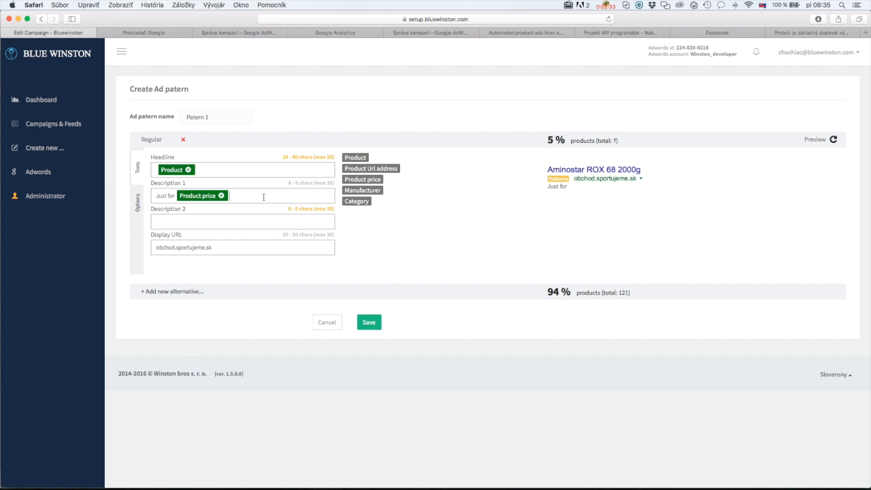
key(alt+super+r)
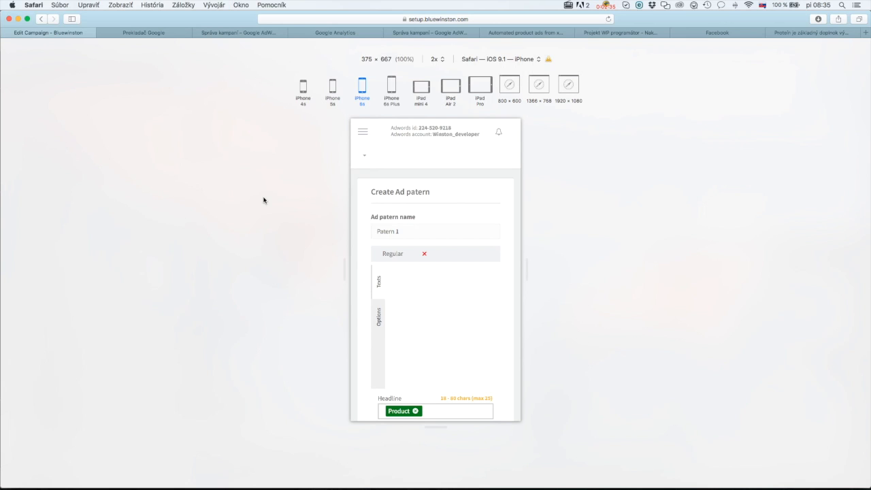
key(alt+super+r)
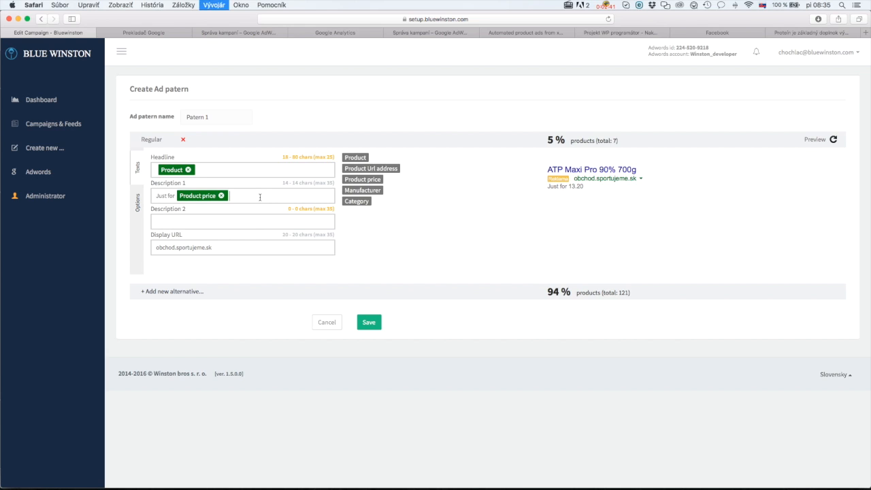
Step: End Description 1 with "€." after the price tag and enter "Buy now best proteins." as Description 2
click(257, 197)
text(e)
key(BackSpace)
text(€.)
drag(550, 188, 586, 194)
click(594, 202)
click(163, 222)
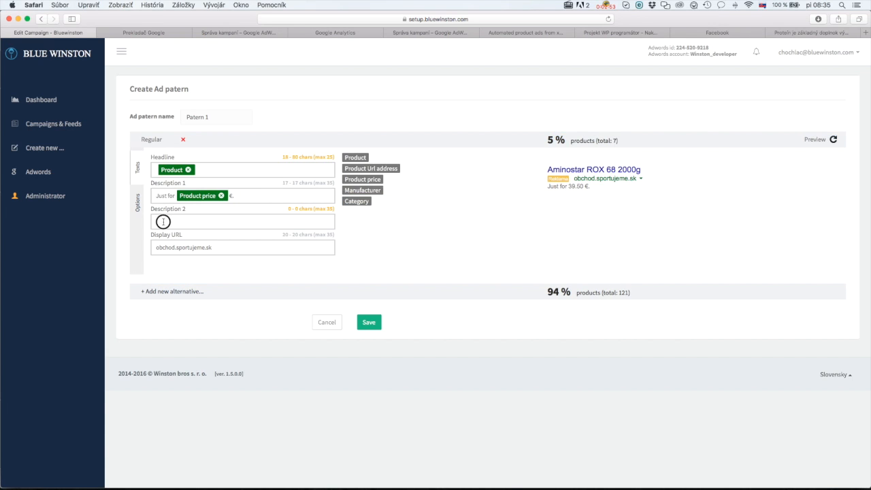
text(Buy now best proteins.)
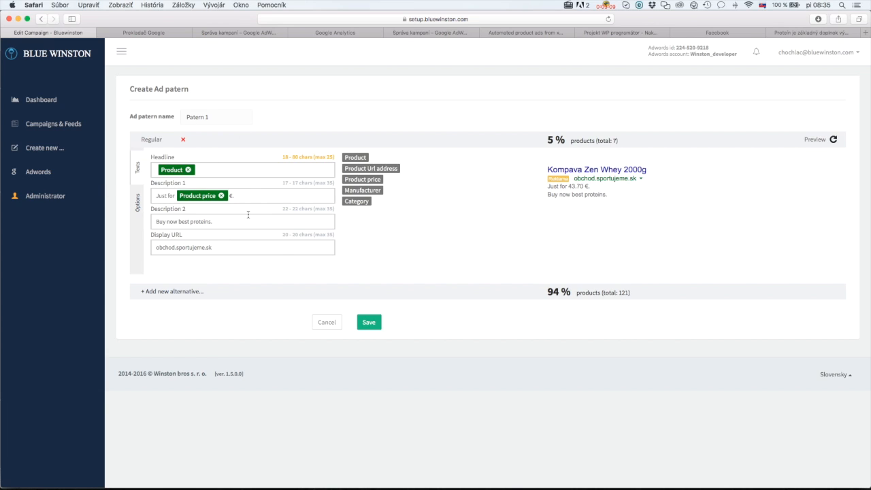
Step: Check the regular ad's product coverage and headline limit, and look over its options before returning to the texts
drag(548, 140, 615, 141)
click(568, 145)
click(615, 141)
drag(328, 157, 332, 157)
drag(548, 140, 564, 141)
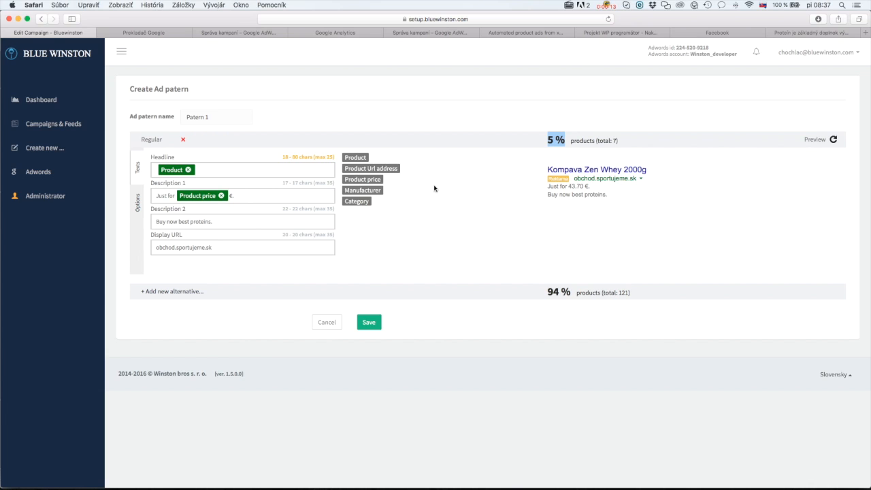
click(457, 189)
click(138, 203)
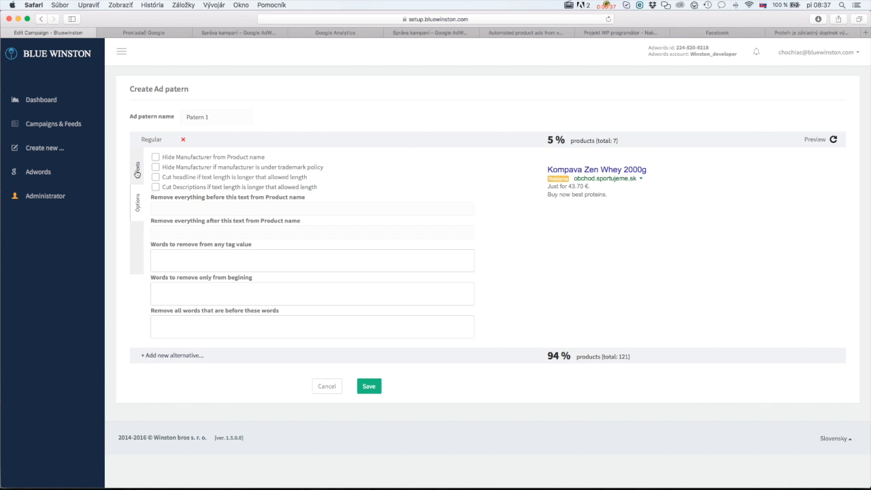
click(137, 171)
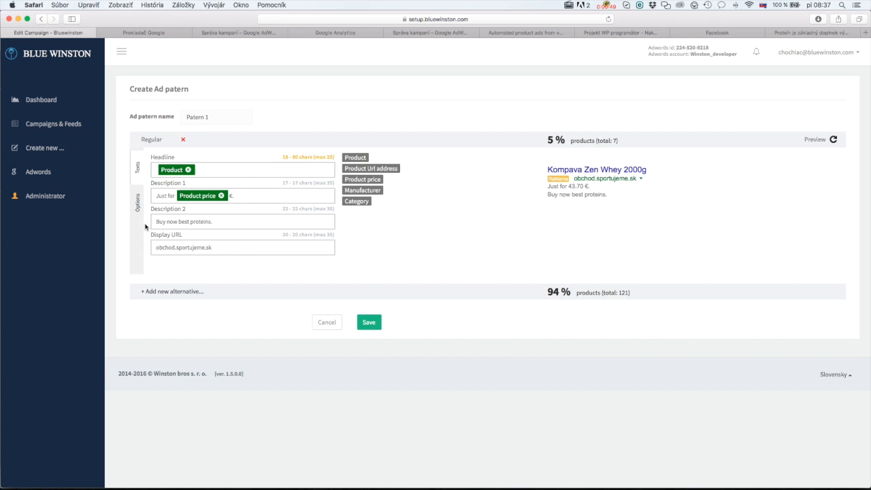
Step: Add a first alternative to the ad pattern and insert the Product tag in its Description 1
click(163, 292)
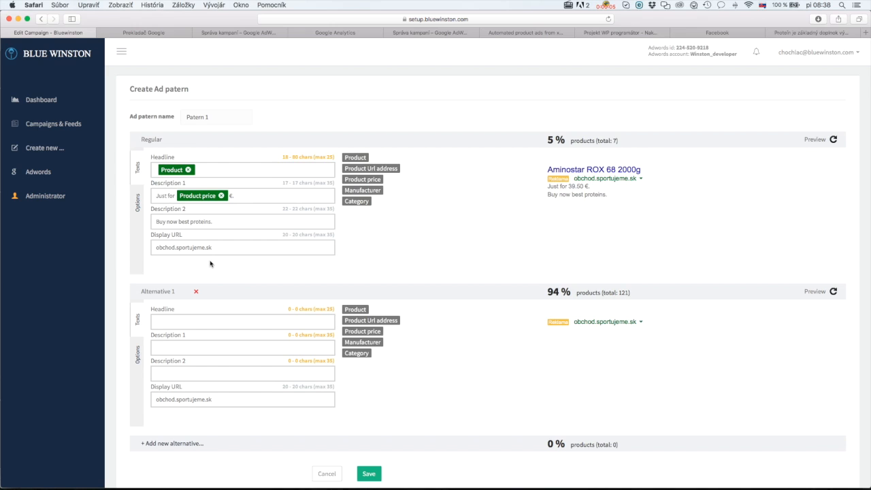
scroll(211, 263, down, 3)
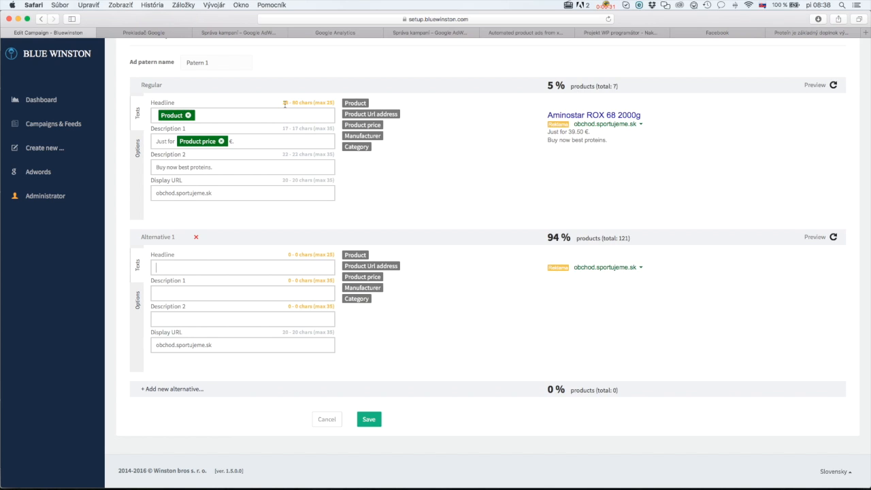
drag(281, 103, 336, 104)
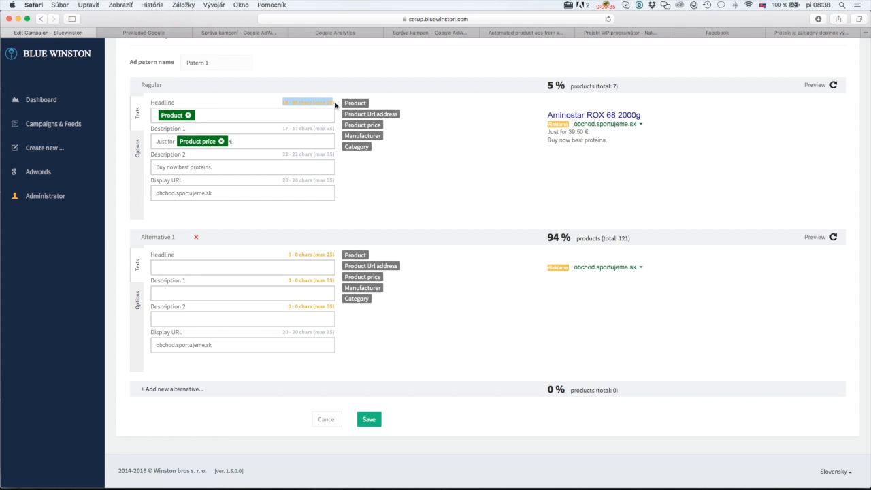
click(335, 104)
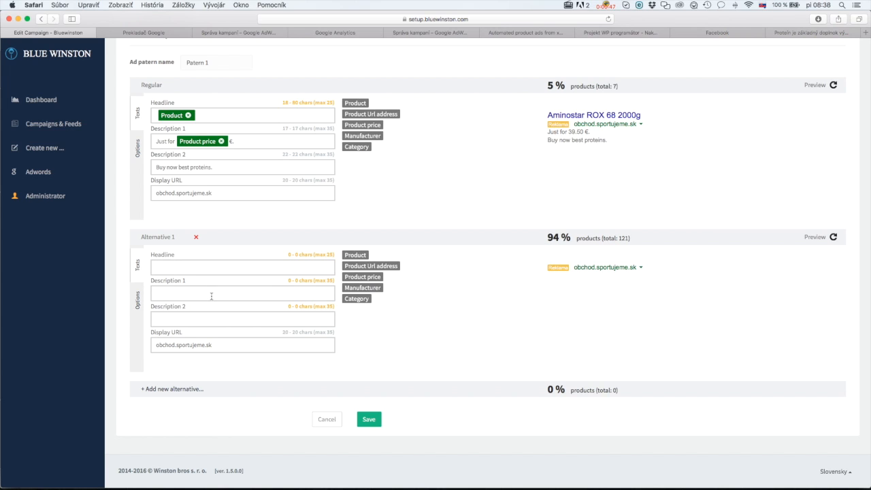
drag(361, 255, 198, 292)
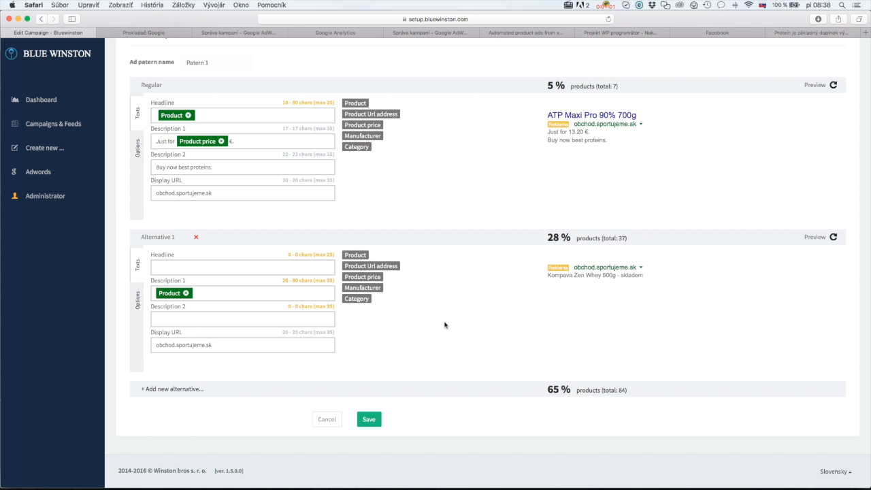
Step: Build Alternative 1's headline from the Manufacturer tag, "protein -", the Product price tag and "€"
drag(375, 287, 228, 268)
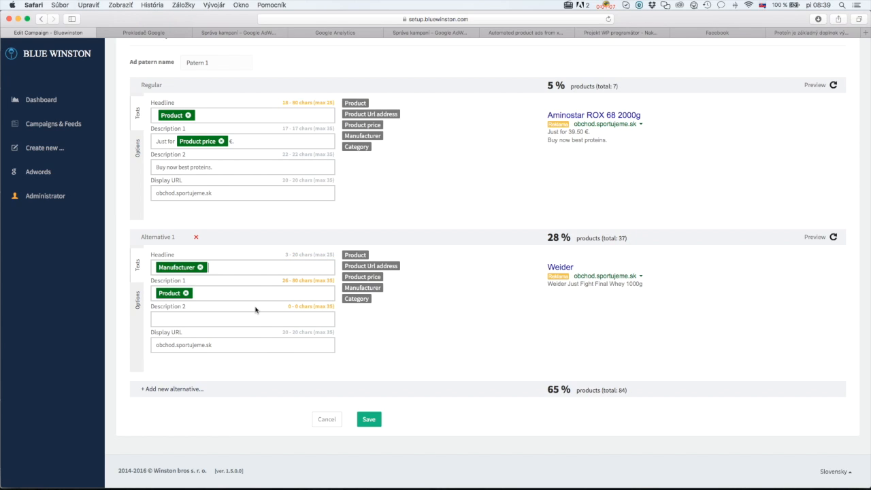
text(protein)
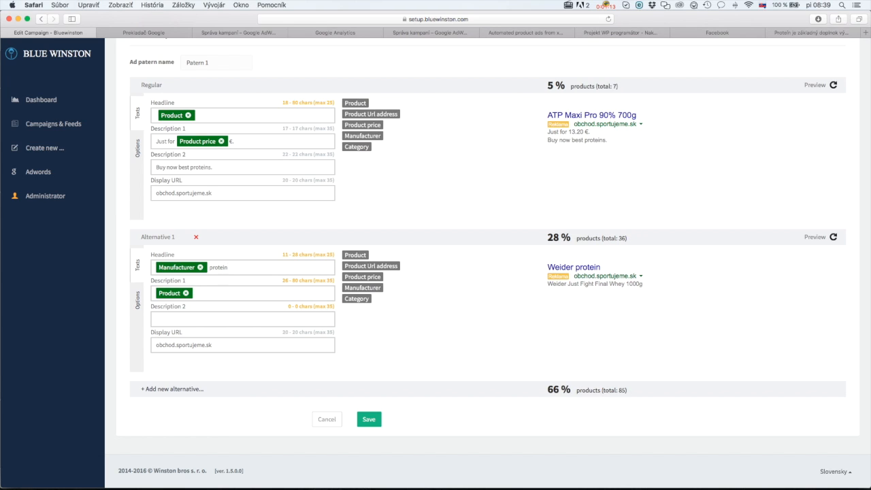
text(just)
drag(368, 279, 293, 269)
text(€)
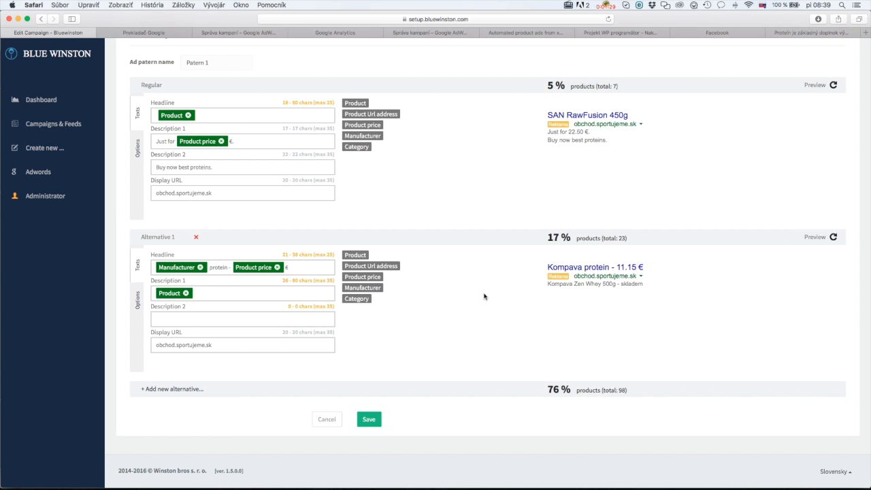
Step: Enter "Buy now best proteins." as Alternative 1's Description 2
click(201, 321)
text(Buy now best proteins.)
click(492, 319)
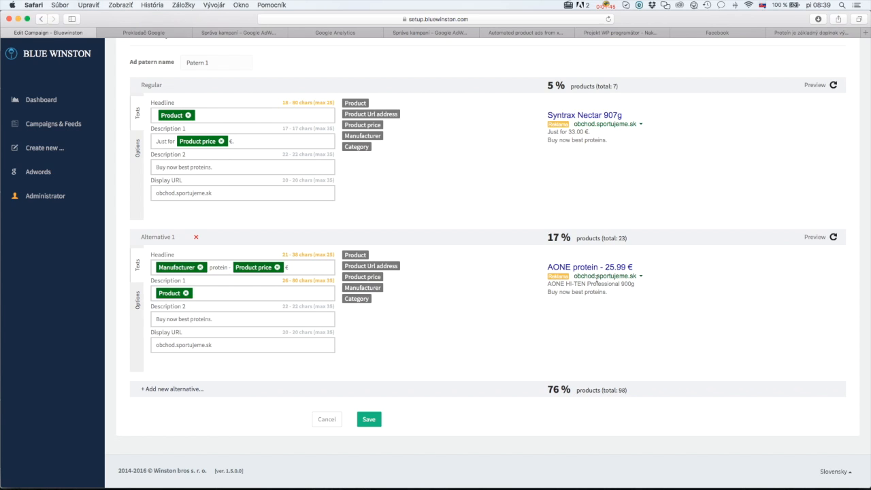
Step: Check the share and number of products covered by Alternative 1
drag(545, 238, 569, 240)
click(568, 240)
double_click(623, 238)
click(564, 187)
Step: Cycle Alternative 1's ad preview through several products to review the resulting texts
click(833, 236)
click(832, 236)
click(833, 237)
click(833, 237)
click(833, 237)
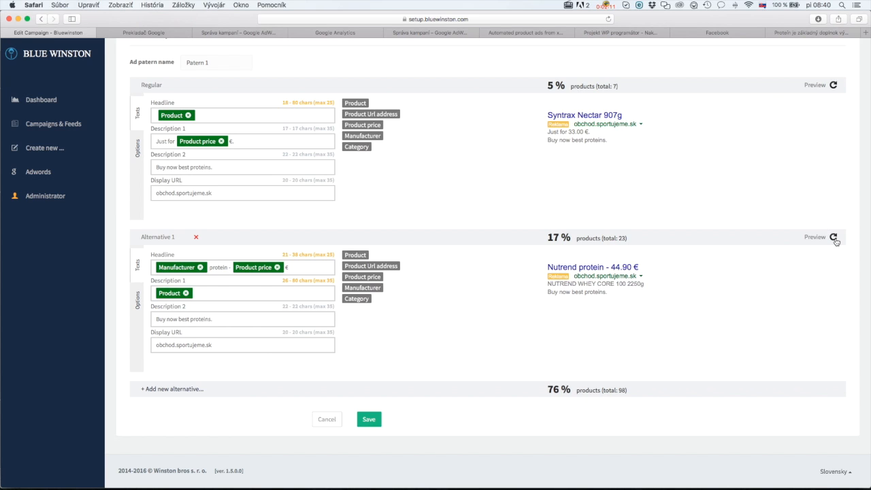
click(833, 238)
click(833, 238)
click(833, 237)
click(834, 238)
click(833, 238)
click(833, 237)
click(833, 237)
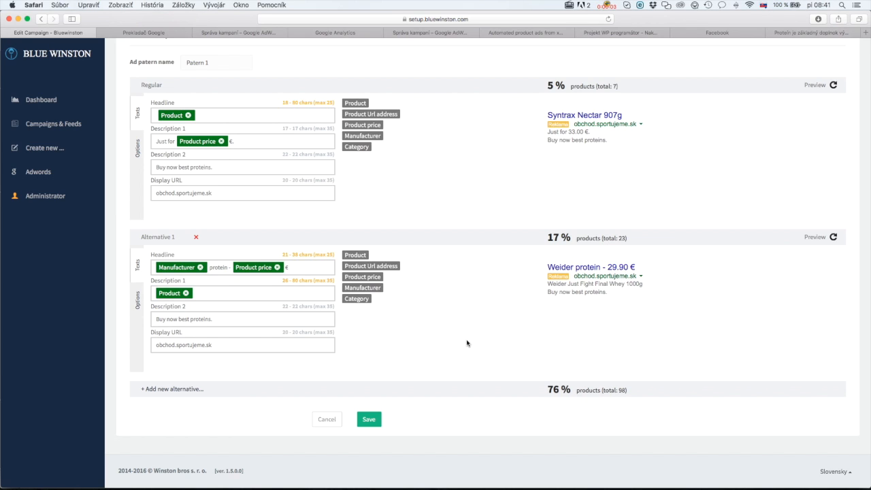
Step: Add a second alternative to the ad pattern and insert the Product tag as its headline
click(183, 389)
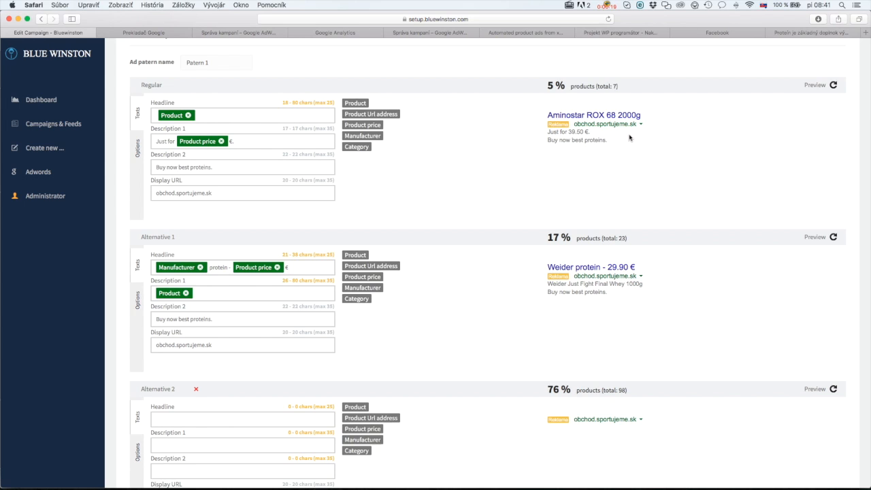
scroll(212, 243, down, 2)
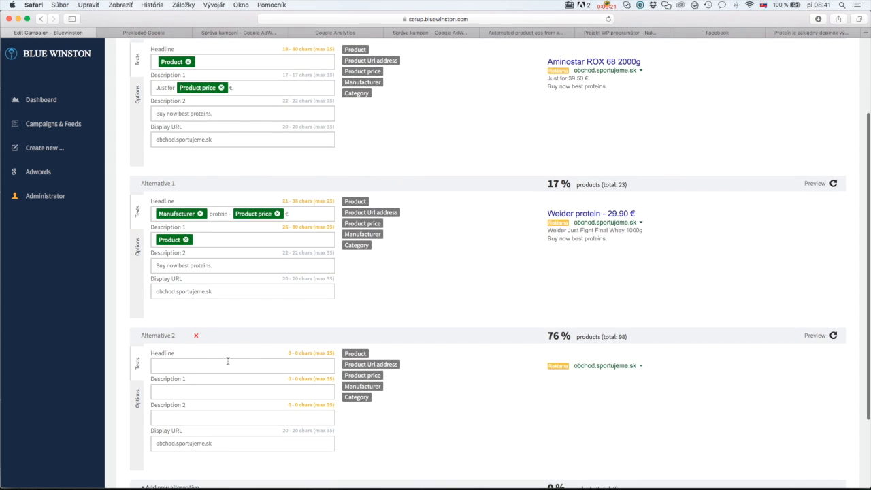
drag(367, 350, 246, 362)
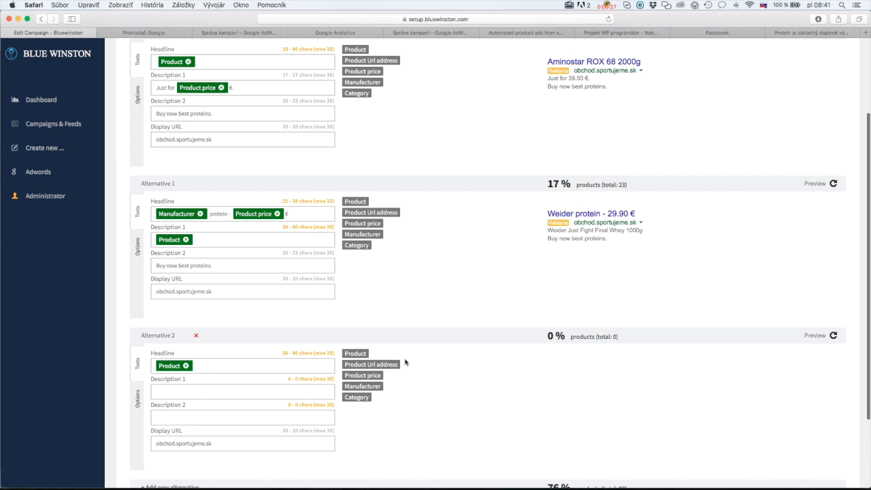
Step: Set Alternative 2's Description 1 to "Just for", the Product price tag and "€.", and Description 2 to "Buy now best proteins."
click(204, 390)
text(Just for)
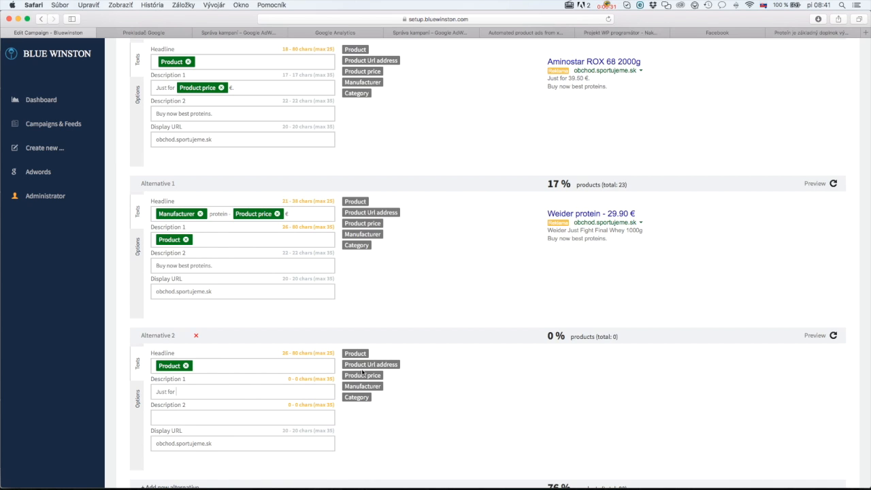
drag(376, 374, 247, 393)
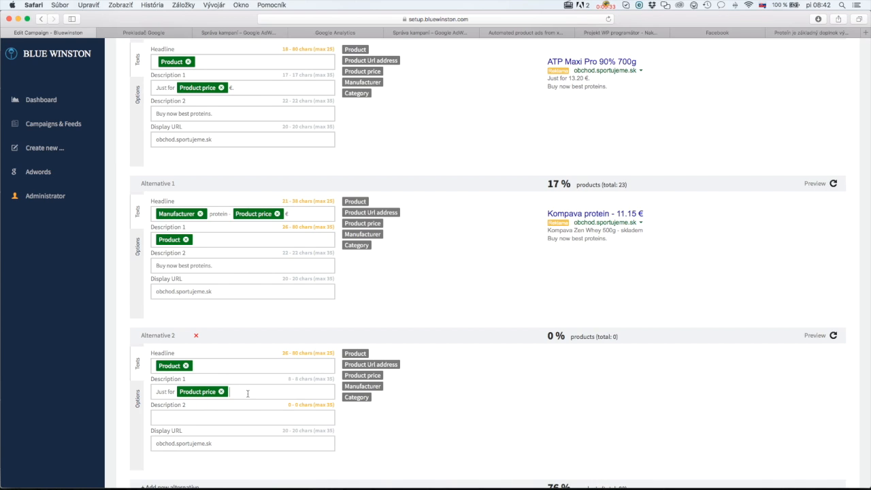
text(€.)
click(227, 416)
text(Buy now best proteins.)
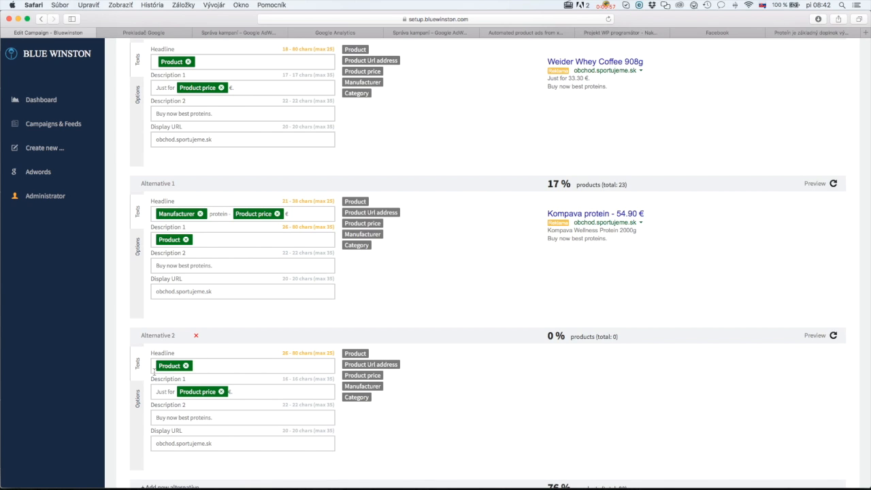
Step: Check Alternative 2's headline length, open its options for shortening texts, and compare with the other ads' previews
drag(282, 354, 330, 352)
click(311, 353)
click(138, 400)
scroll(216, 379, down, 2)
scroll(216, 379, down, 3)
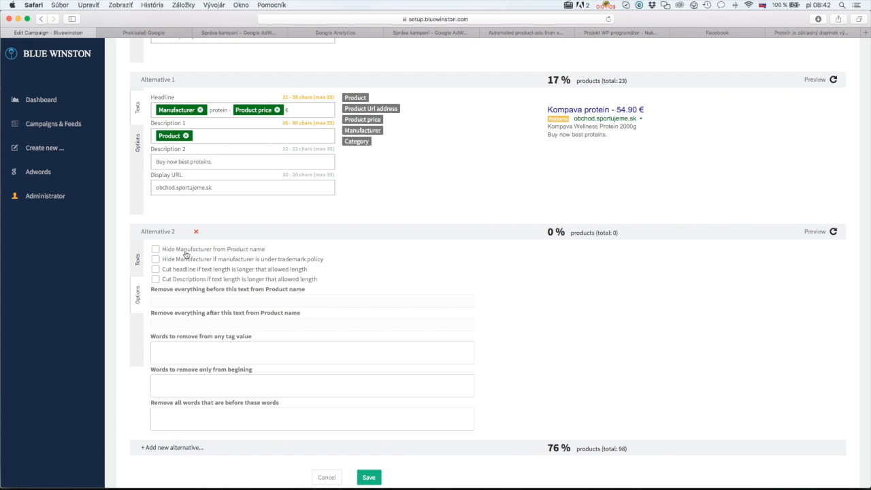
scroll(256, 253, down, 1)
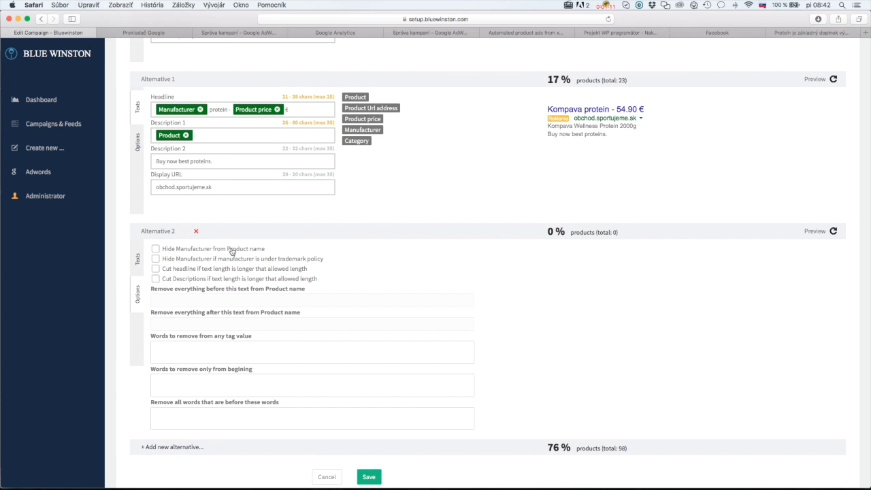
scroll(231, 250, up, 5)
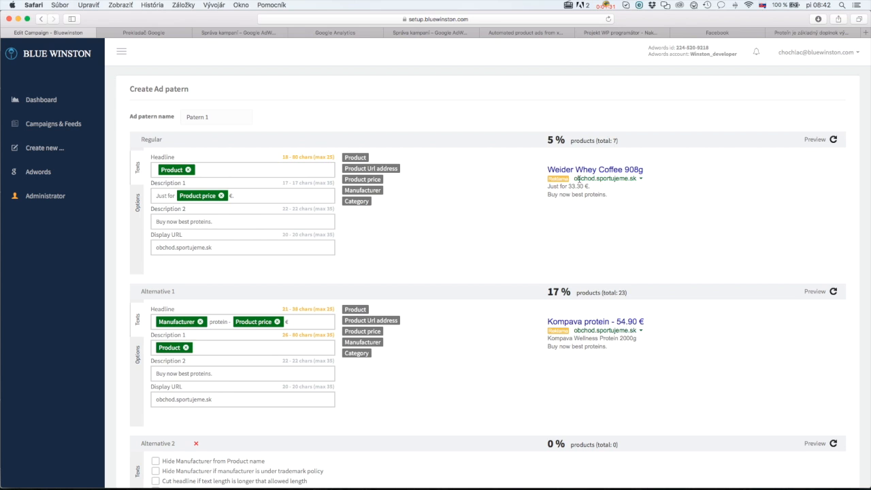
scroll(452, 234, down, 1)
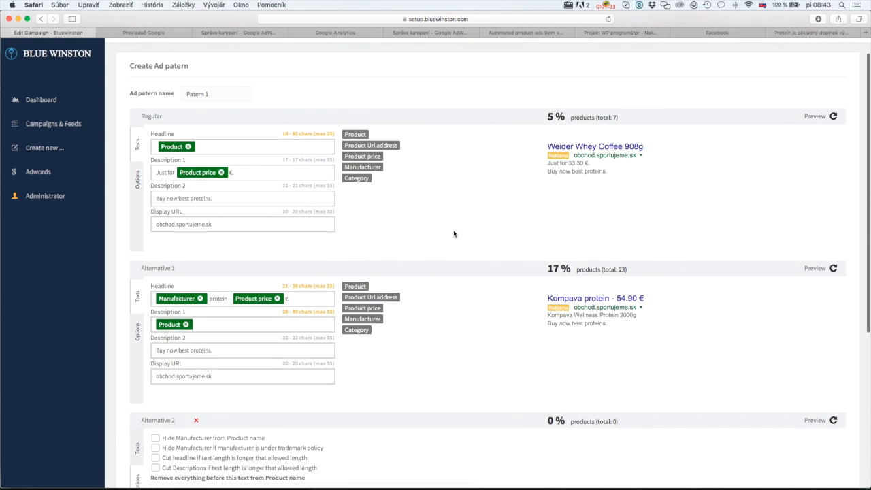
Step: Hide the manufacturer from the product name in Alternative 2, return to its texts and check its product coverage
scroll(542, 218, up, 1)
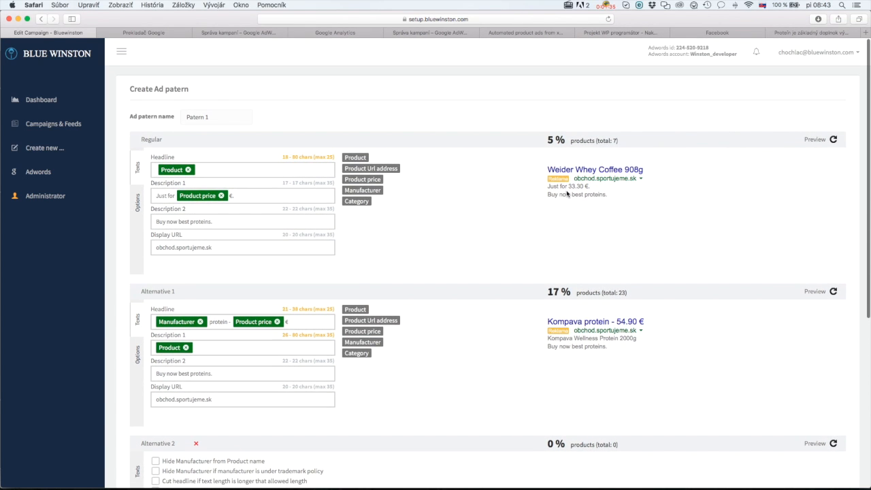
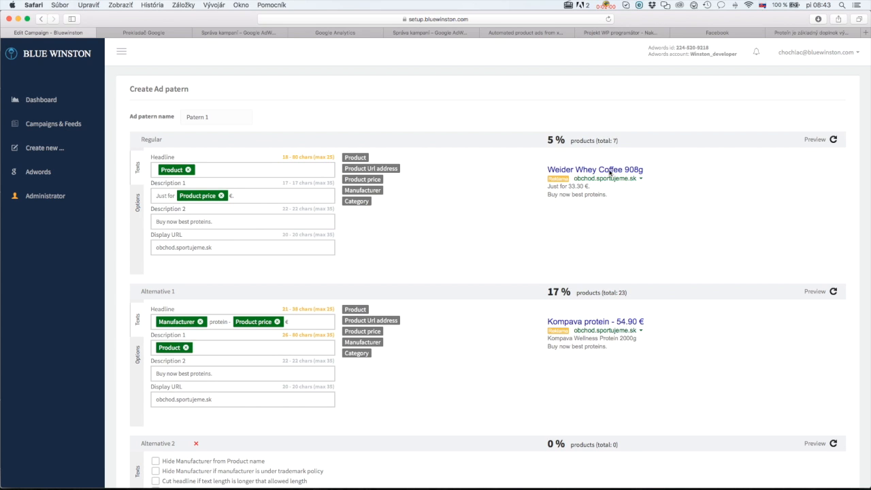
scroll(419, 259, down, 3)
scroll(420, 259, down, 2)
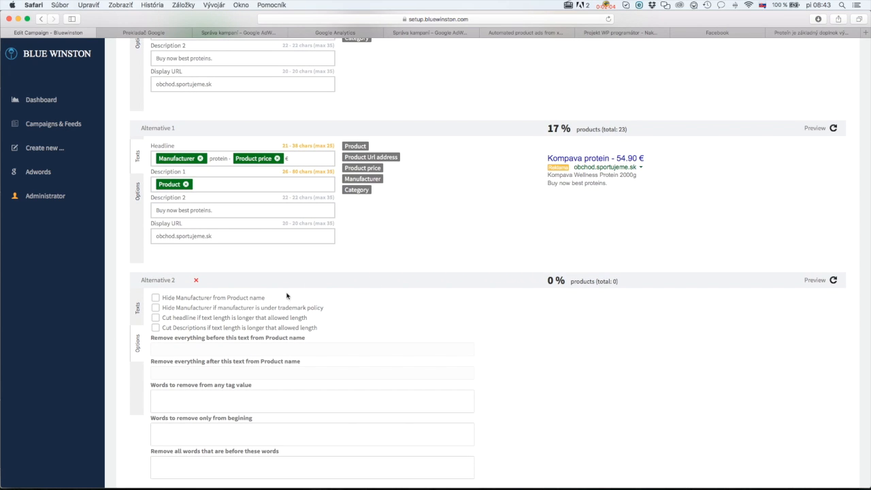
click(156, 298)
click(138, 307)
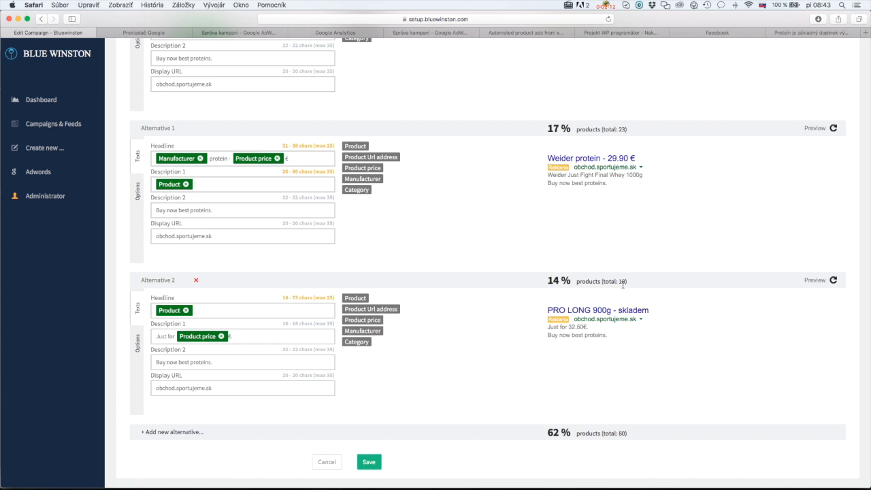
drag(545, 281, 573, 281)
click(596, 300)
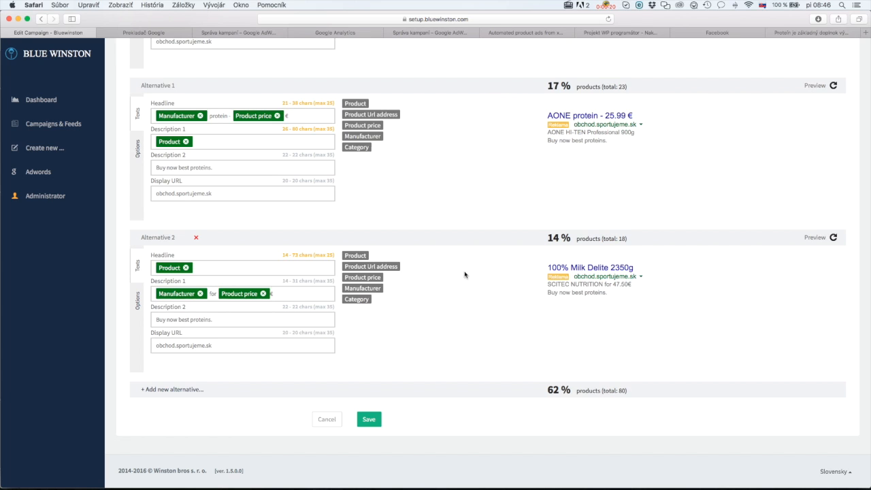
Step: Add a third alternative to the ad pattern and insert the Product tag as its headline
drag(318, 255, 330, 256)
click(334, 256)
click(173, 390)
scroll(171, 354, down, 3)
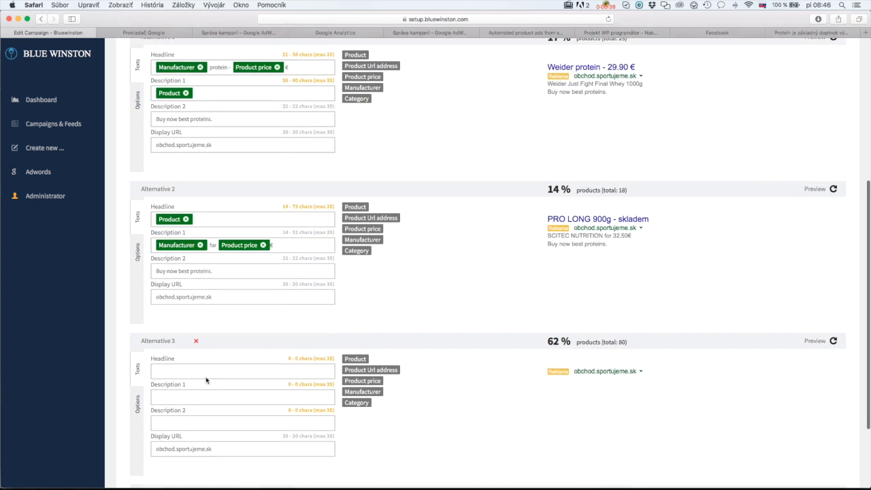
click(356, 319)
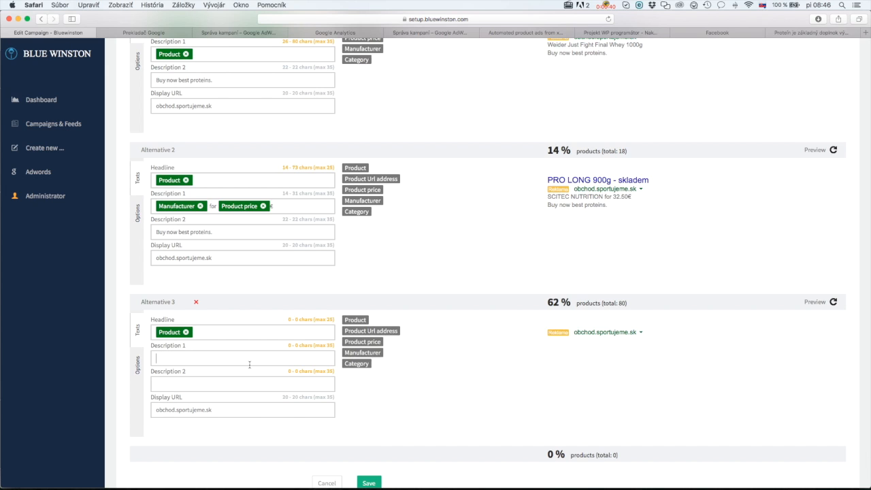
Step: Set Alternative 3's Description 1 to the Manufacturer tag, "for", the Product price tag and "€", and Description 2 to "Buy now best proteins."
drag(375, 352, 274, 355)
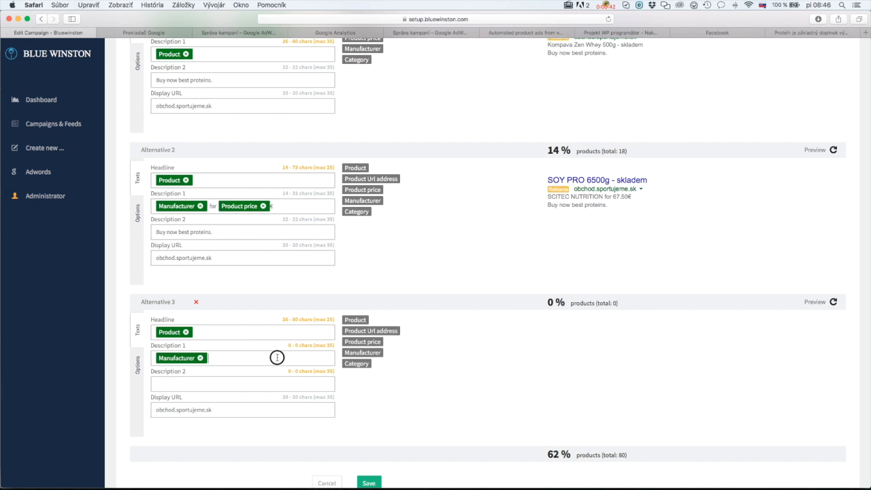
text(for)
drag(362, 341, 267, 356)
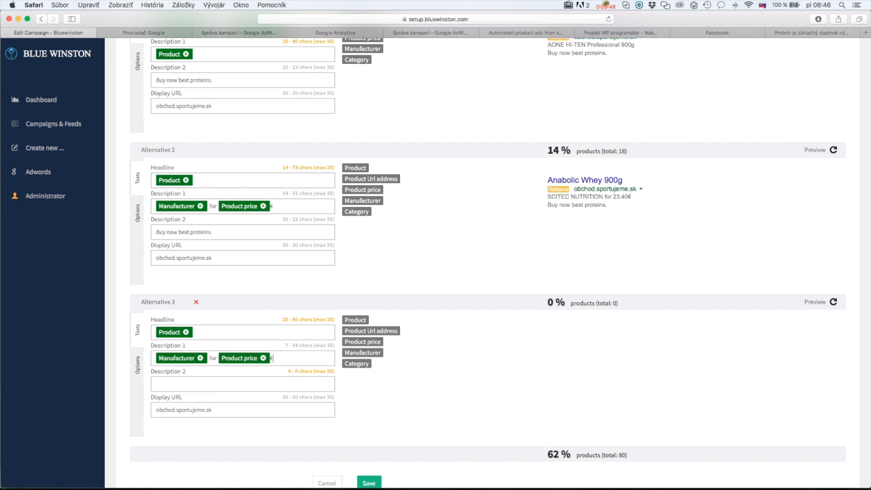
text(Buy now best proteins.)
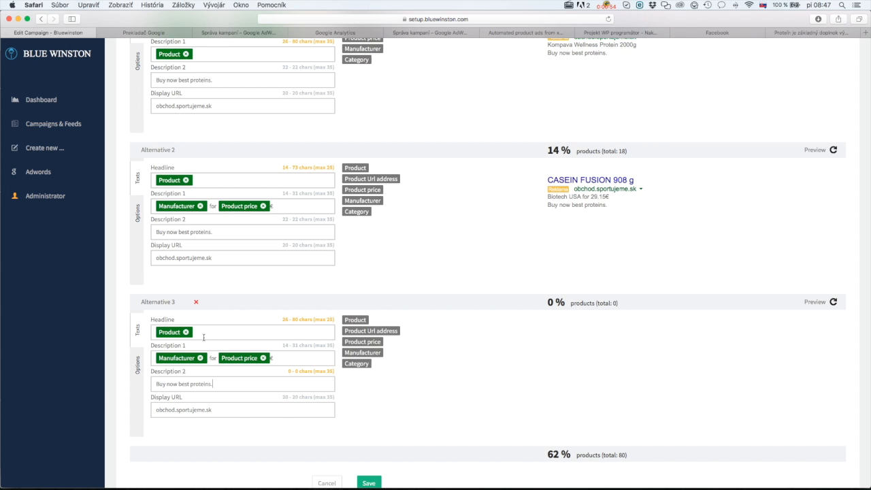
Step: Hide the manufacturer from the product name in Alternative 3 and return to its texts
click(139, 365)
click(155, 319)
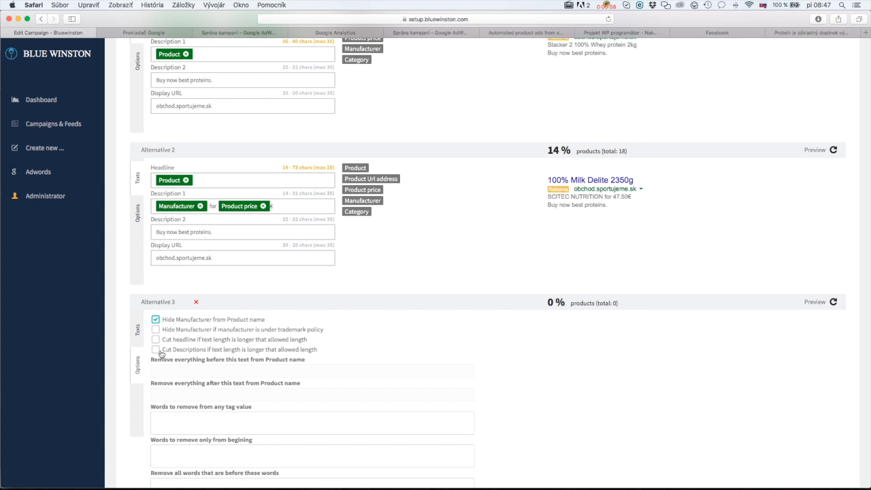
click(140, 337)
scroll(440, 350, down, 1)
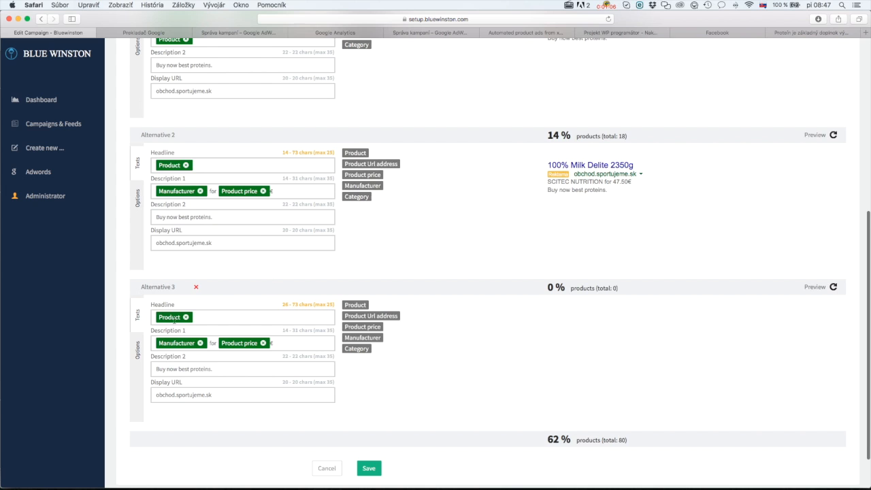
Step: Compare the text-shortening options of Alternatives 3 and 2, returning each to its texts
click(138, 347)
click(139, 315)
click(136, 201)
click(155, 152)
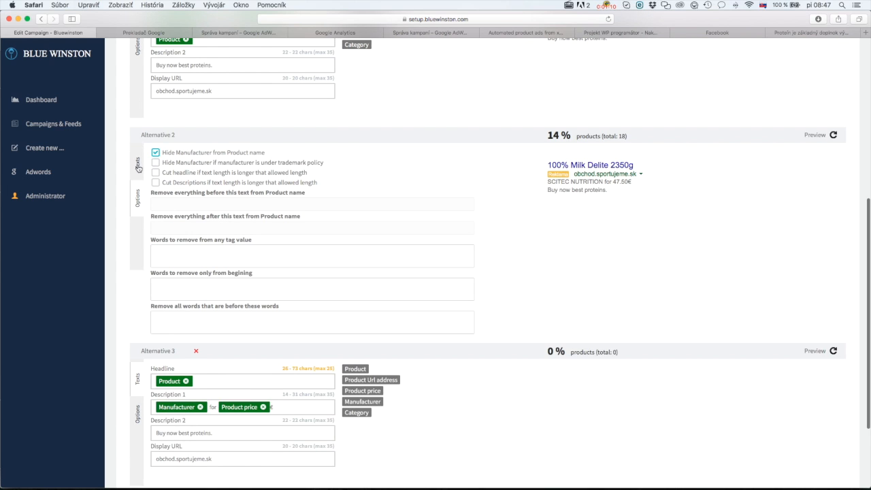
click(138, 166)
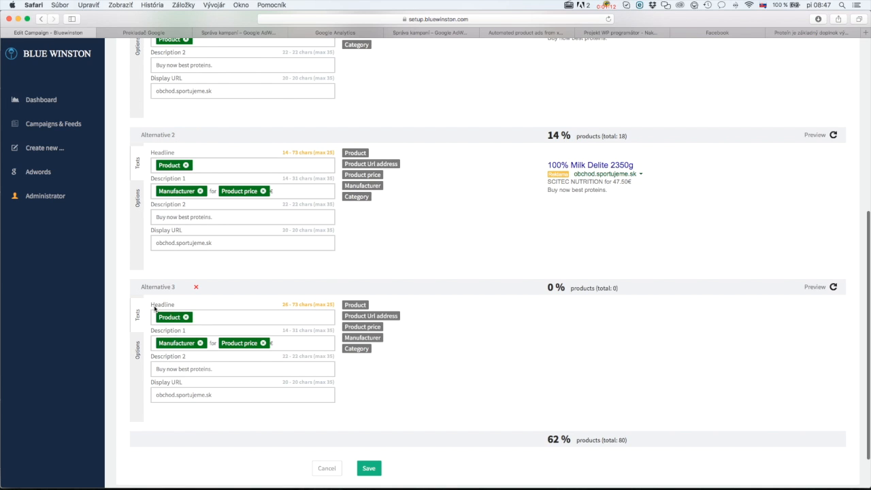
Step: Make Alternative 3 cut headlines that exceed the allowed length, return to its texts and check the product coverage
click(136, 349)
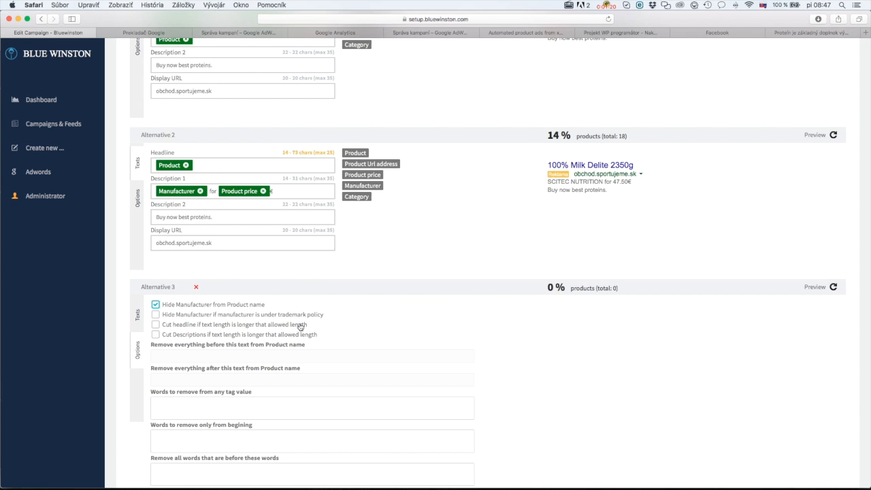
click(155, 325)
click(138, 317)
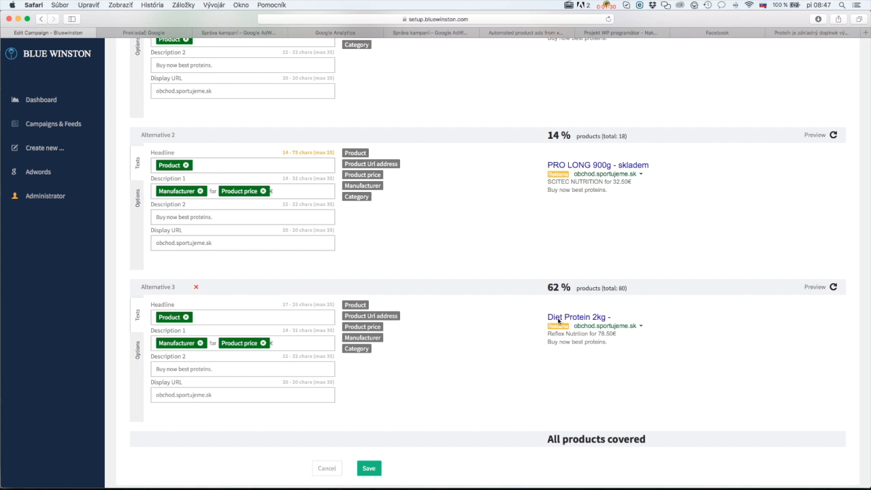
scroll(538, 330, down, 2)
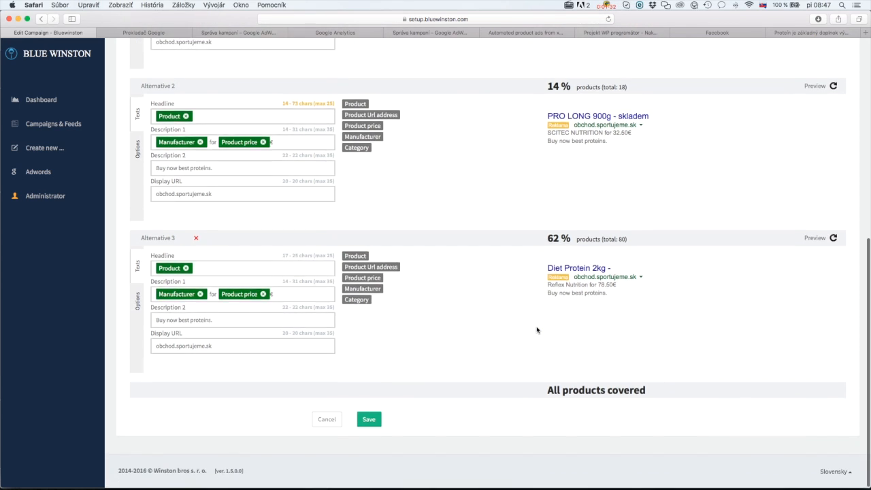
scroll(537, 330, up, 1)
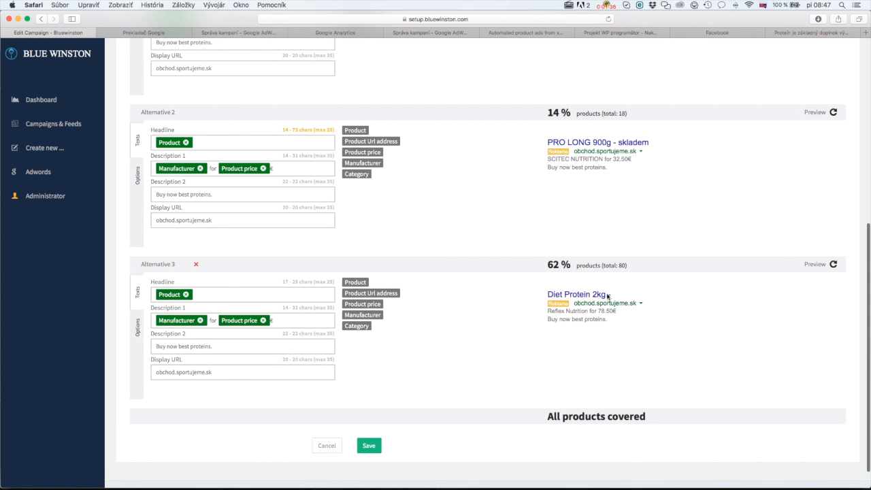
Step: Cycle Alternative 3's ad preview through several products to examine how the shortened headlines end
click(833, 265)
click(834, 266)
click(835, 266)
click(834, 266)
click(834, 266)
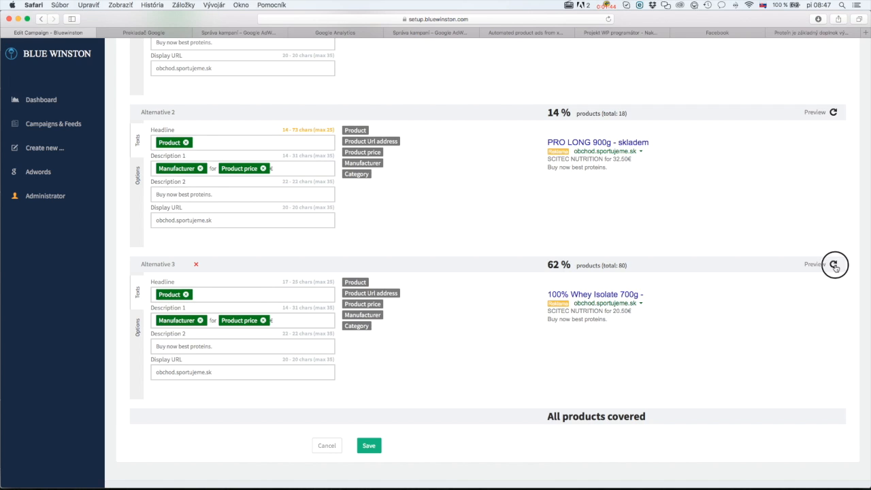
click(833, 266)
click(834, 266)
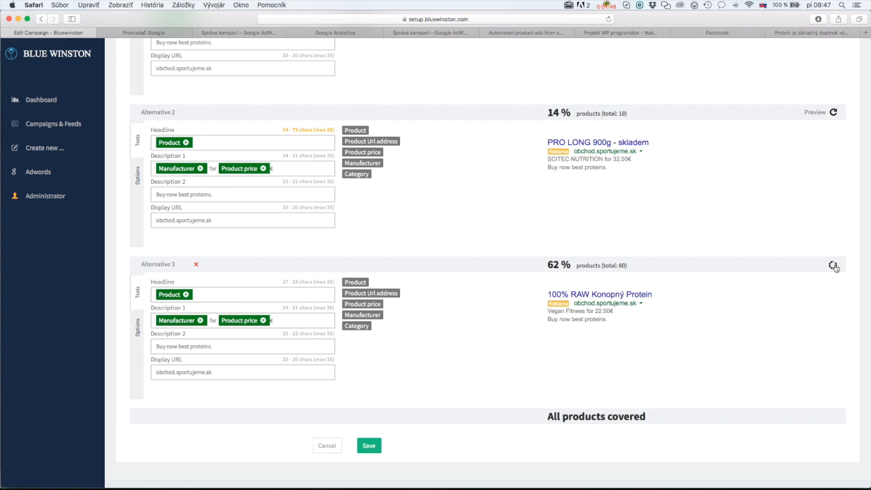
click(834, 266)
click(834, 265)
click(834, 266)
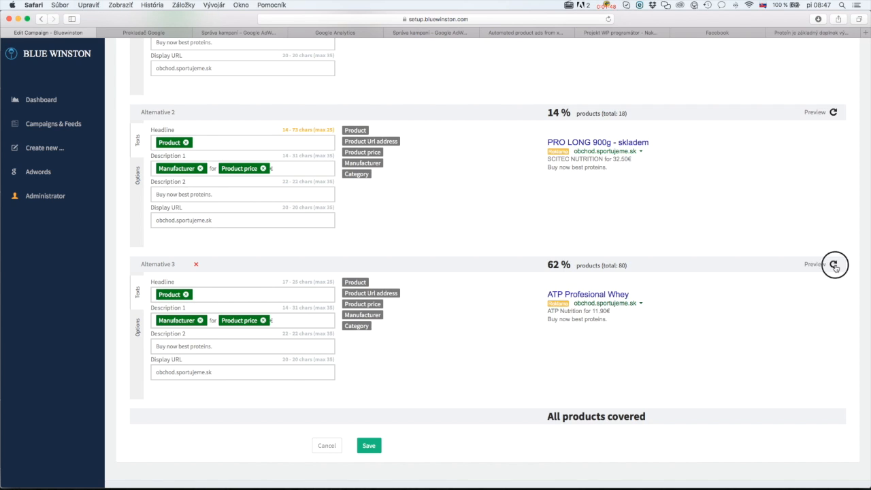
click(630, 295)
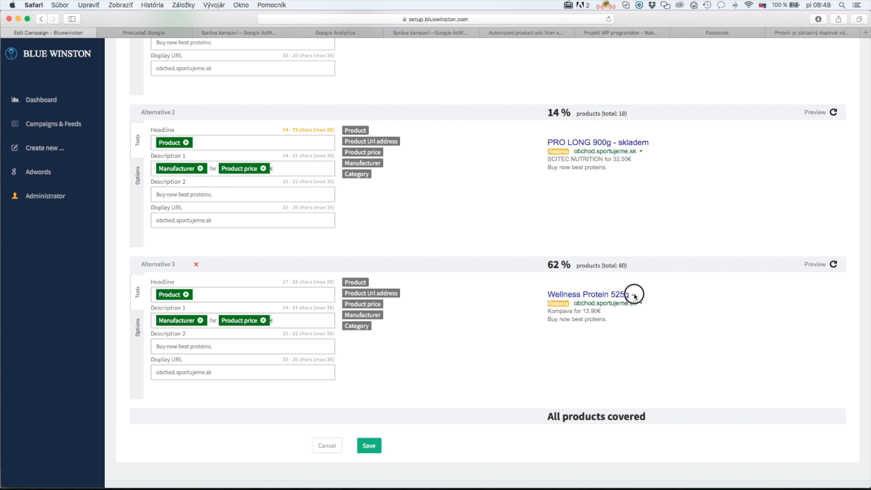
click(633, 295)
Step: Add "-" to the words removed from any tag value in Alternative 3 and return to its texts
click(138, 326)
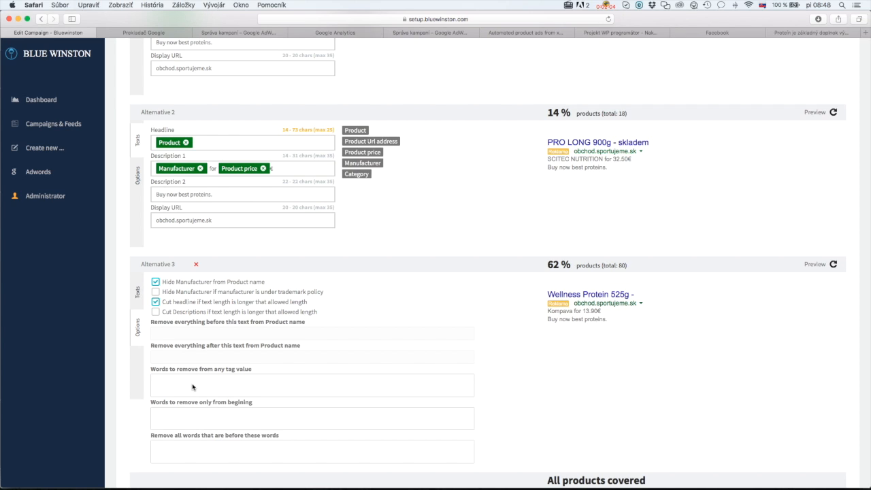
text(-)
key(Return)
click(138, 292)
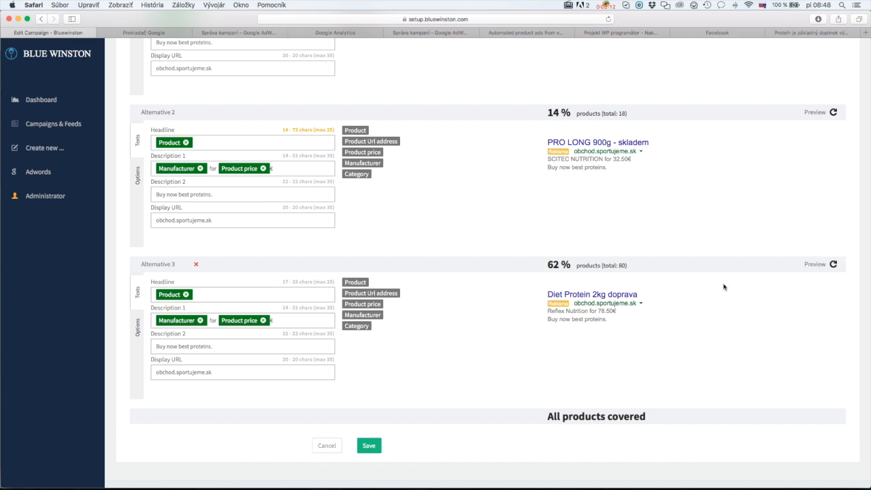
Step: Cycle Alternative 3's ad preview through more products and look for unnecessary words in its and Alternative 2's headlines
click(833, 264)
click(833, 264)
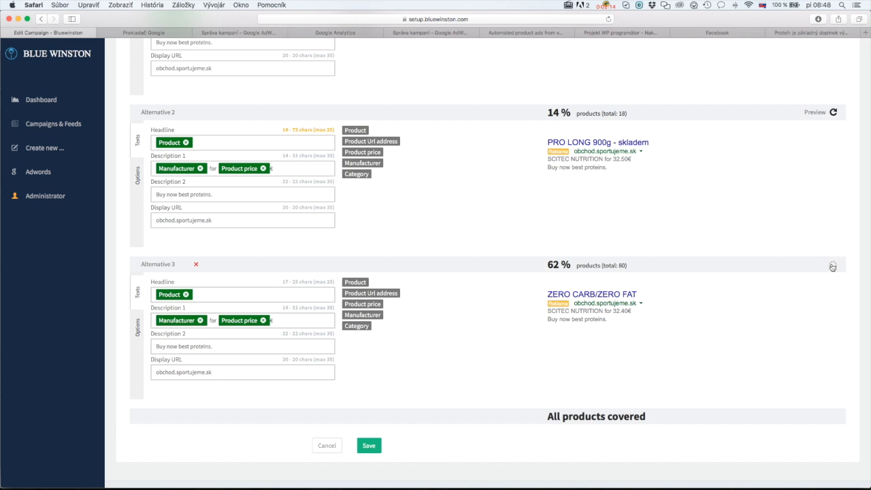
click(832, 265)
click(833, 265)
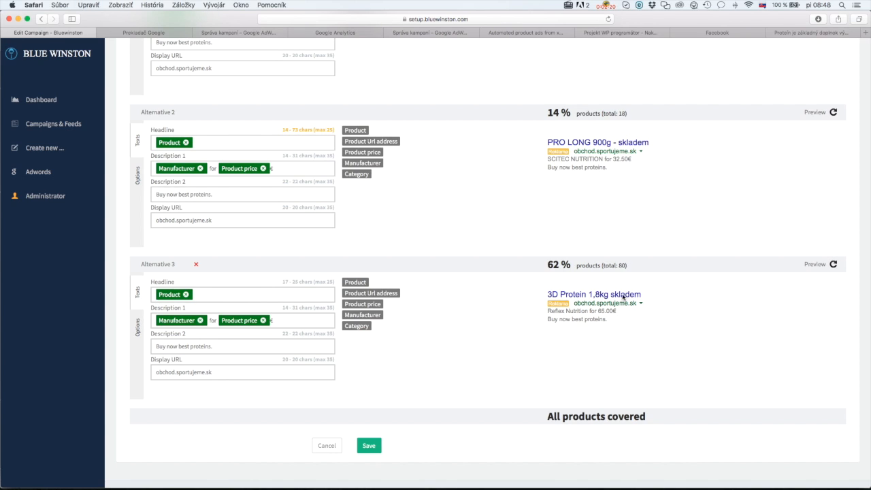
drag(651, 146, 615, 143)
drag(643, 297, 612, 296)
Step: Add "skladem" and "doprava" to the words removed from any tag value in Alternative 3
click(139, 328)
click(278, 384)
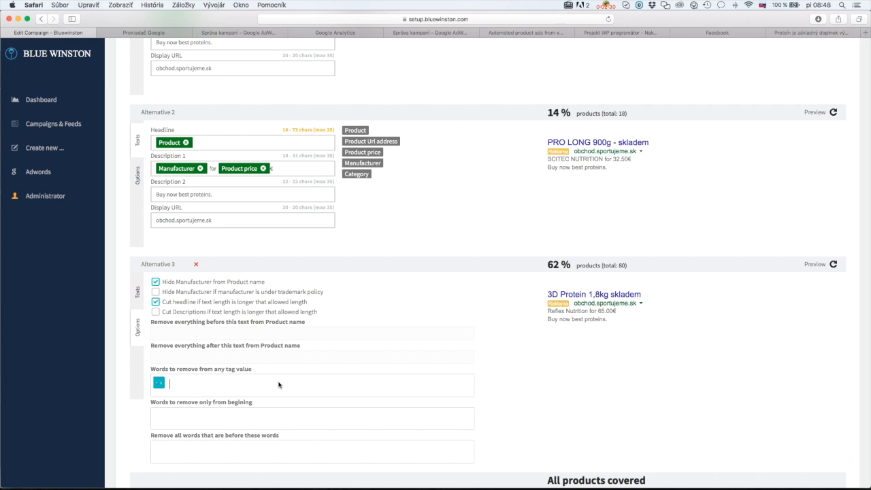
text(skladem)
key(Return)
text(doprava)
key(Return)
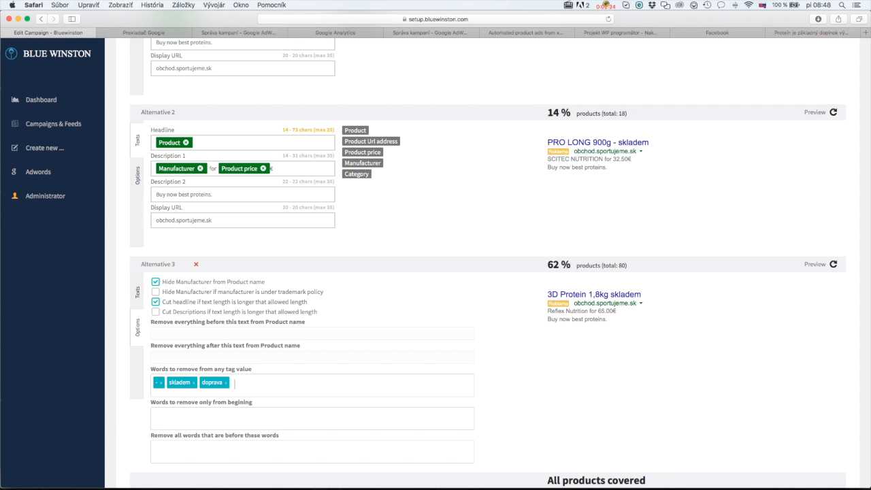
Step: Refresh Alternative 3's ad preview several times to check headlines without the removed words
click(832, 264)
click(832, 266)
click(832, 265)
click(833, 265)
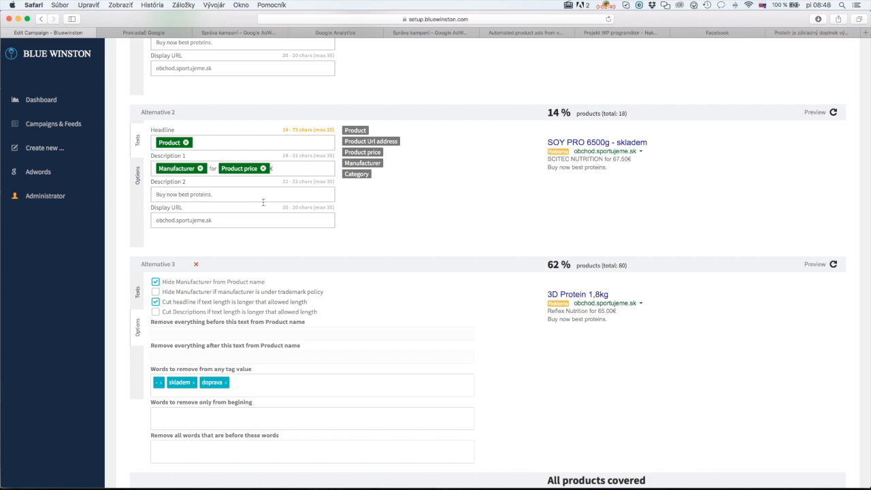
Step: Set "-", "skladem" and "doprava" as words to remove from any tag value in Alternative 2
click(137, 180)
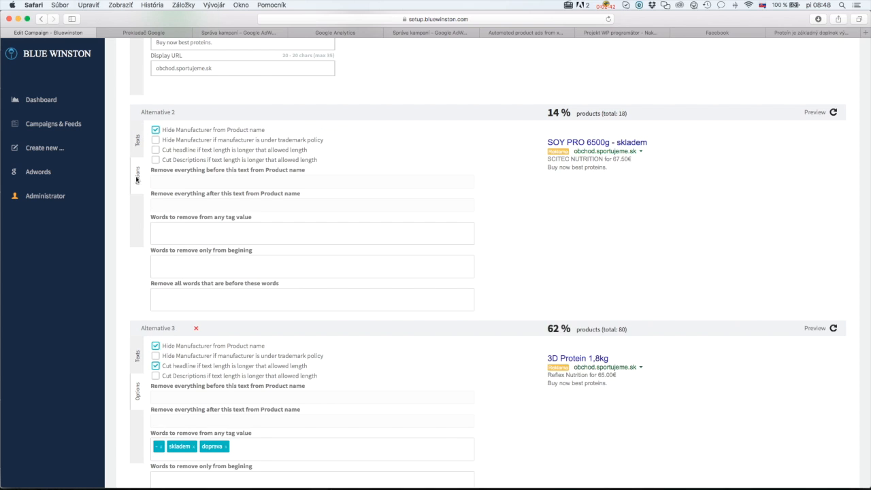
scroll(180, 183, up, 5)
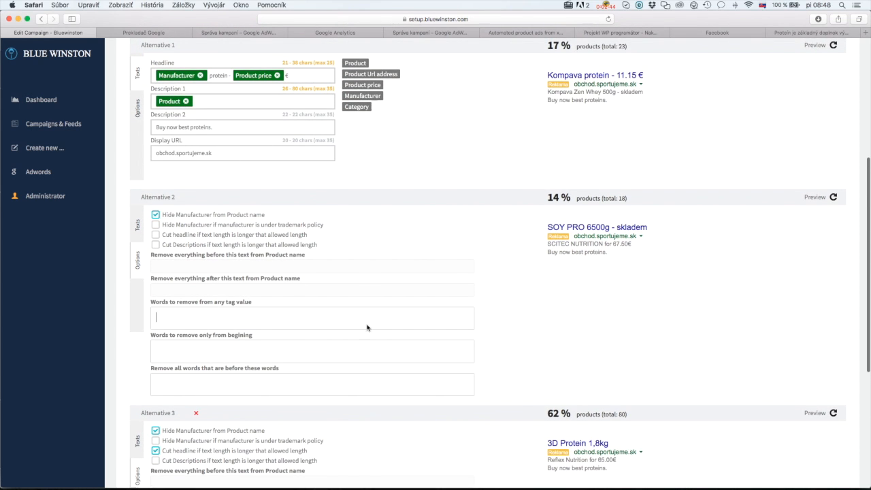
click(372, 326)
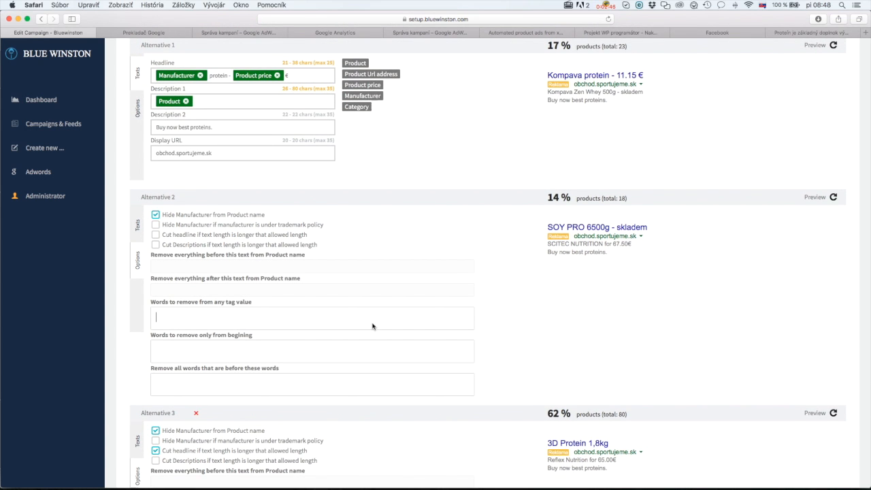
text(-)
key(Return)
text(skladem)
key(Return)
text(doprava)
key(Return)
Step: Cycle Alternative 2's ad preview through several products and compare its product coverage with Alternative 3's
click(833, 197)
click(833, 198)
click(833, 197)
click(832, 197)
click(833, 198)
click(832, 198)
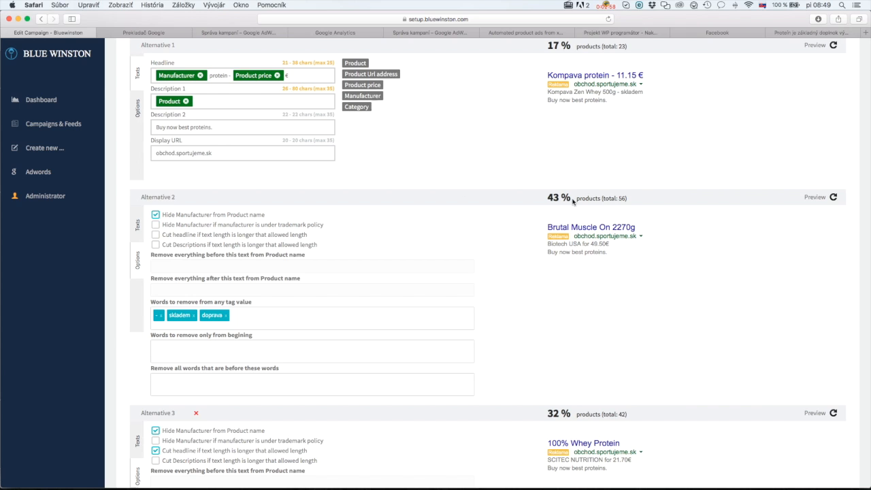
drag(548, 408, 571, 412)
drag(549, 198, 572, 199)
click(569, 306)
Step: View Alternative 1's text-shortening options and return to its texts
scroll(266, 223, up, 3)
scroll(252, 222, up, 4)
click(134, 333)
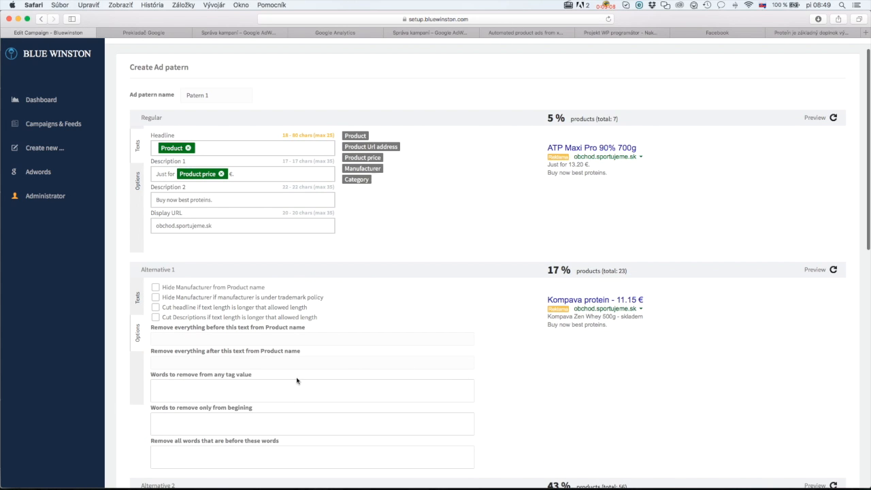
click(138, 310)
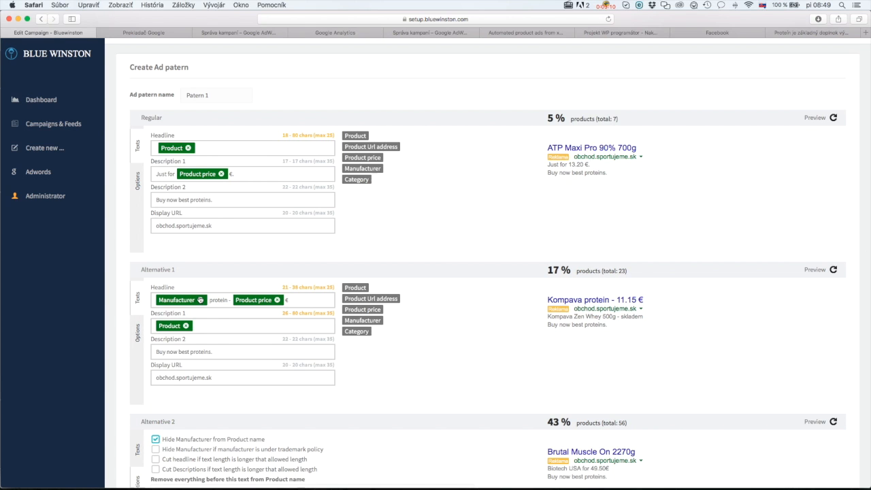
Step: Set "-", "doprava" and "skladem" as words to remove from any tag value in Alternative 1
click(140, 333)
click(201, 389)
text(-)
key(Return)
text(doprava)
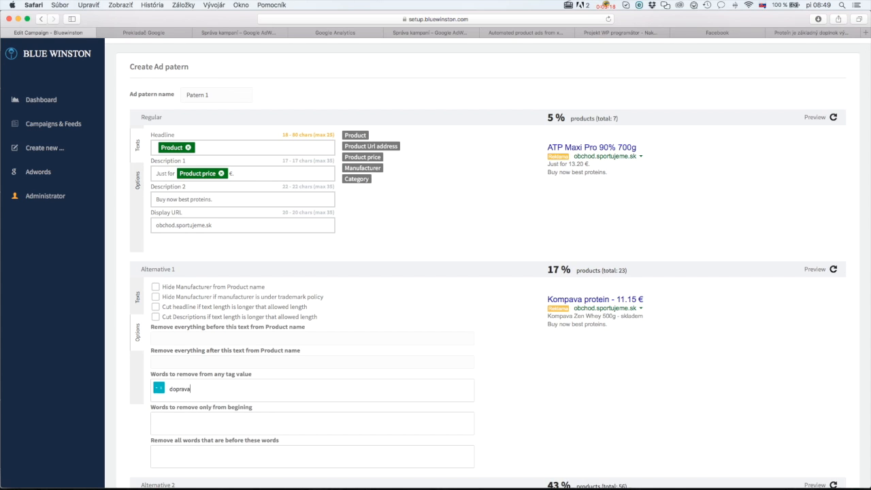
key(Return)
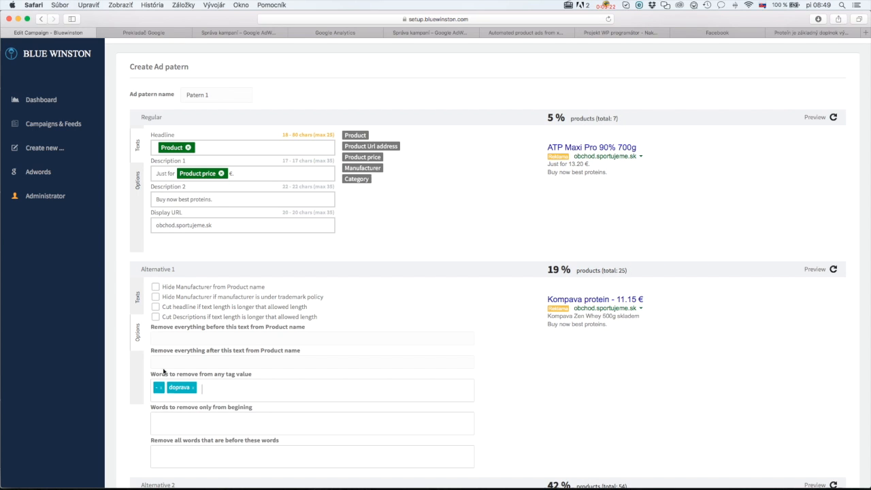
scroll(165, 372, down, 5)
scroll(138, 312, up, 2)
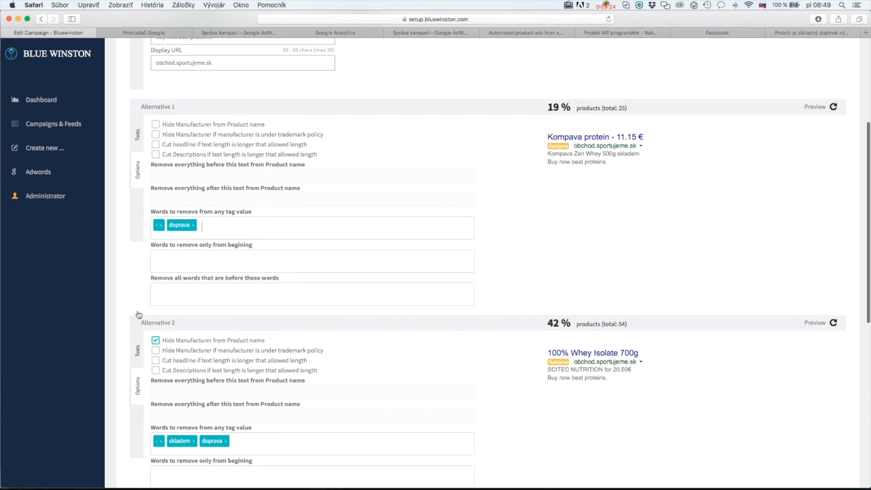
text(skladem)
key(Return)
Step: Set "-", "doprava" and "skladem" as words to remove from any tag value in the Regular ad
scroll(188, 268, up, 3)
scroll(189, 268, up, 1)
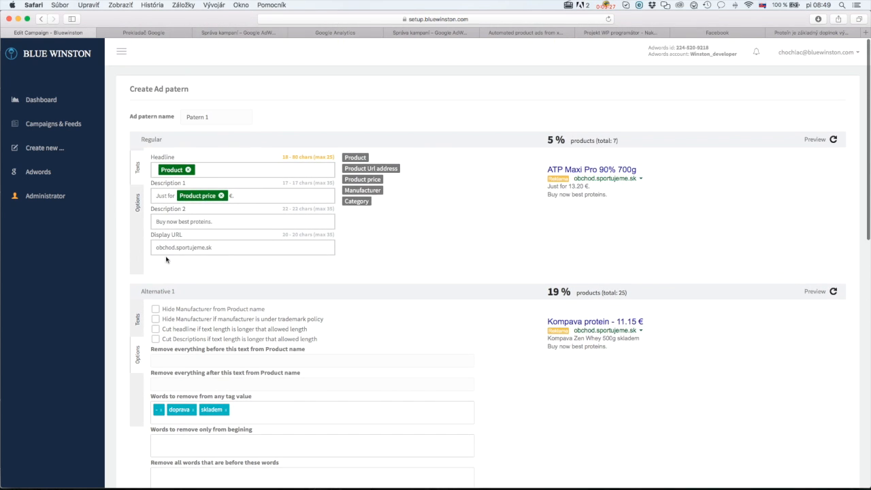
click(139, 202)
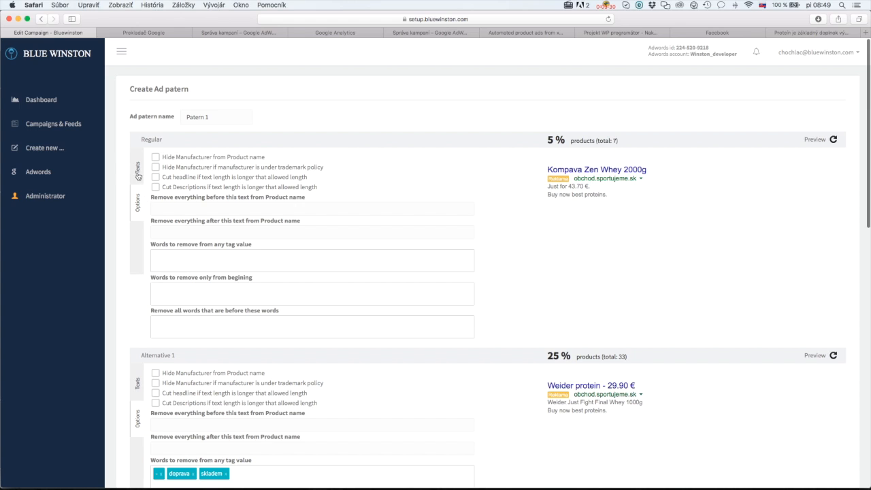
click(191, 260)
text(-)
key(Return)
text(doprava)
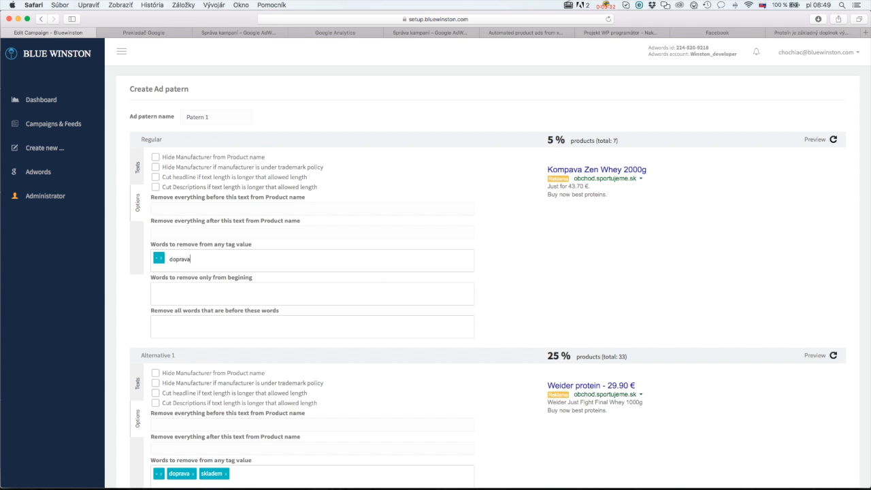
key(Return)
text(skld)
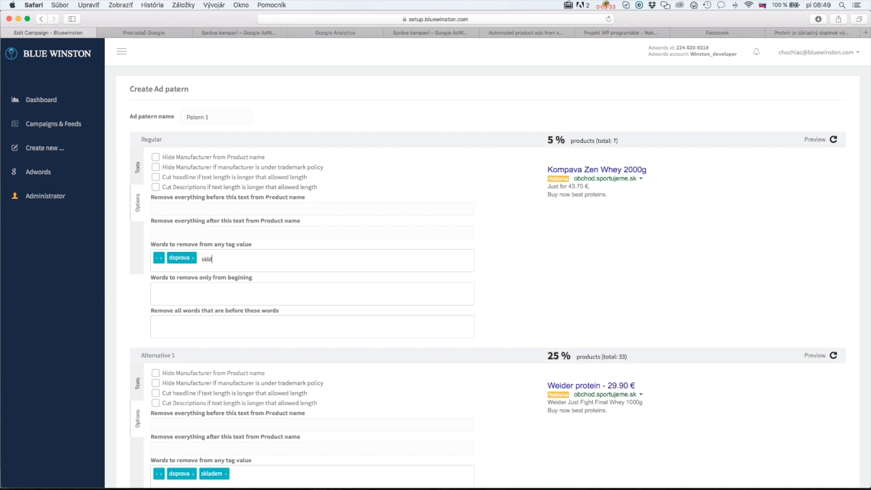
text(edem)
key(Return)
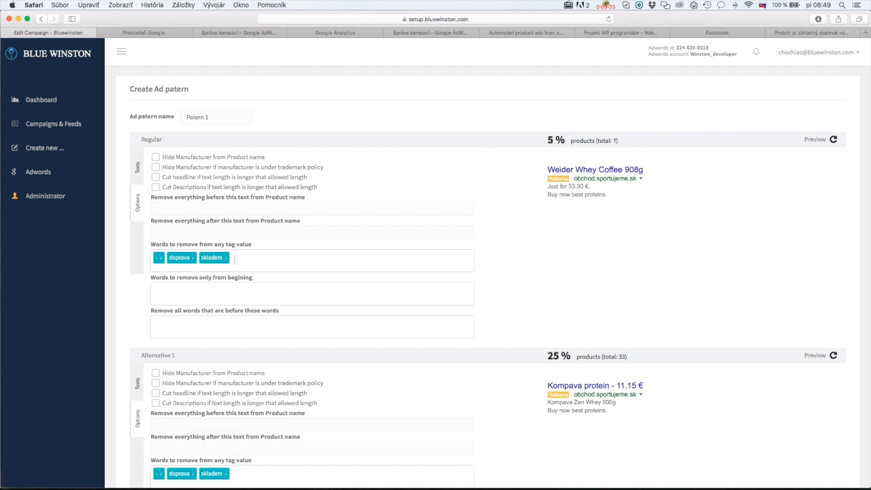
Step: Return the Regular ad and Alternatives 1, 2 and 3 from their options to their ad texts
click(137, 165)
click(137, 318)
scroll(150, 366, down, 5)
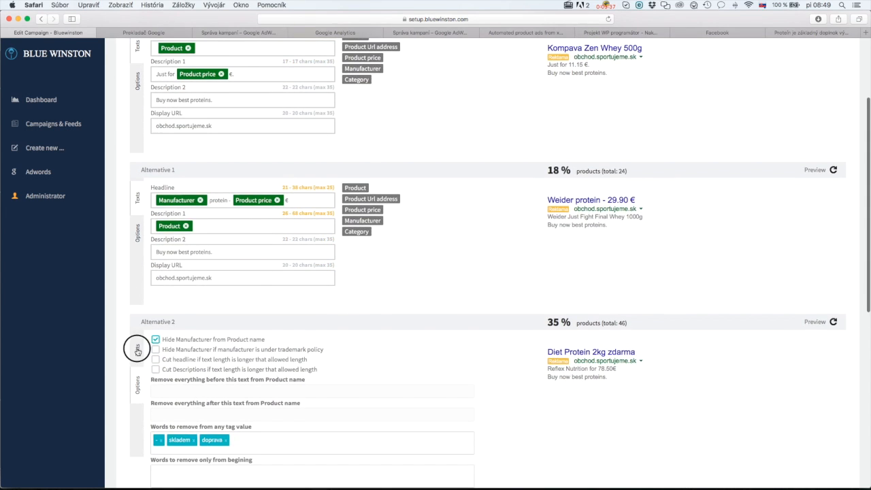
click(136, 349)
scroll(143, 378, down, 4)
click(136, 308)
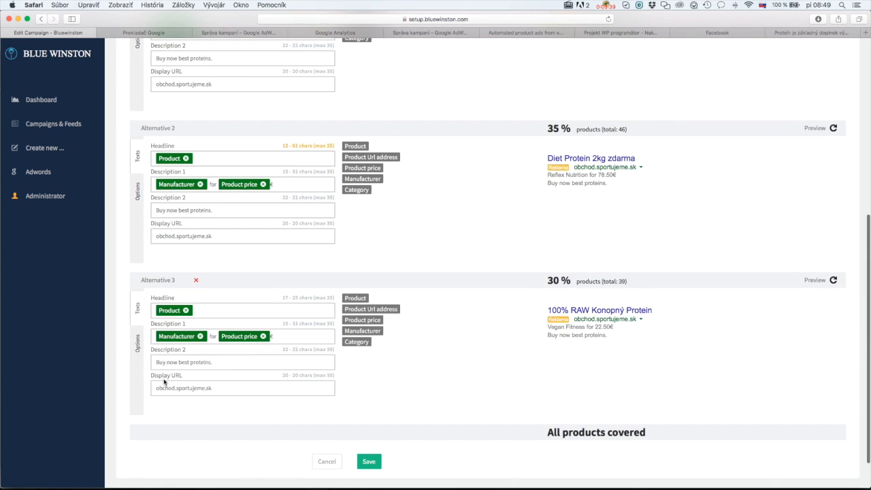
Step: Compare the product coverage and ad previews of the Regular ad and its three alternatives, including the overall coverage
scroll(377, 379, down, 3)
scroll(377, 379, up, 10)
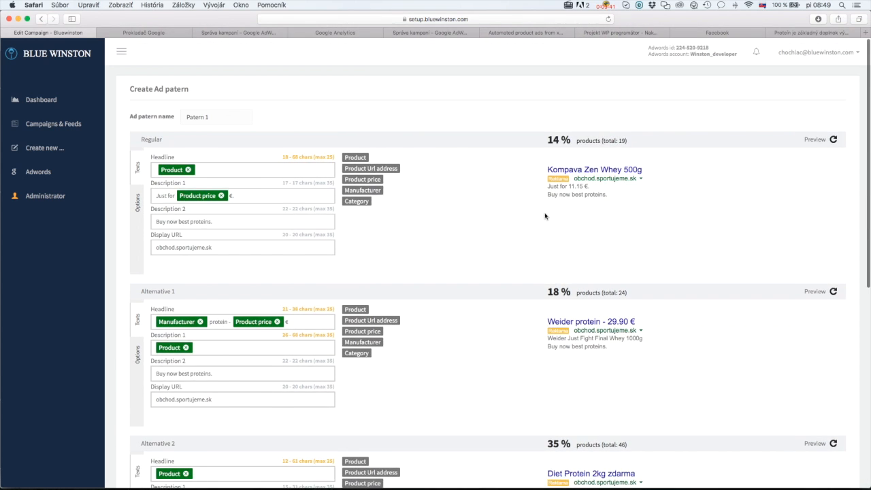
scroll(477, 256, down, 8)
scroll(455, 258, up, 10)
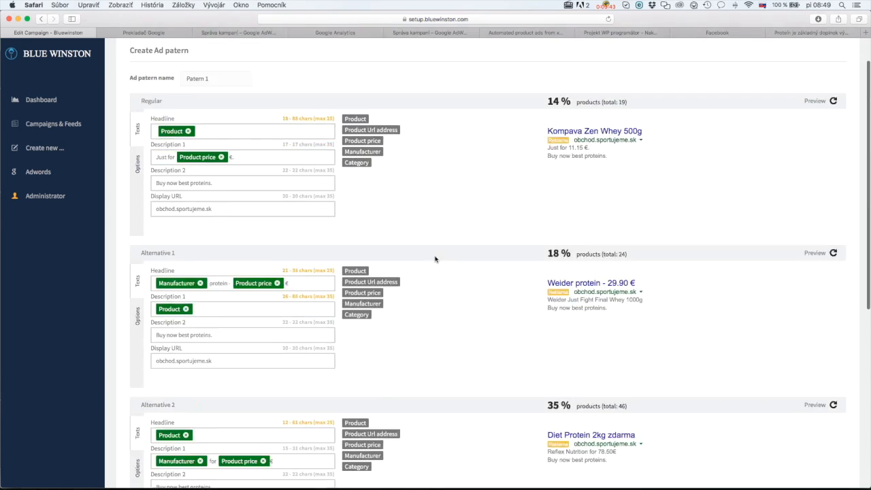
scroll(338, 195, down, 8)
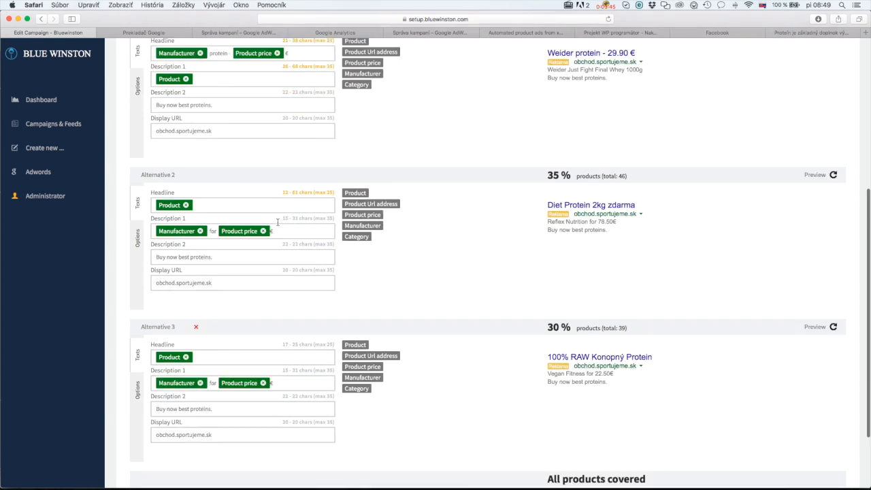
scroll(277, 222, up, 10)
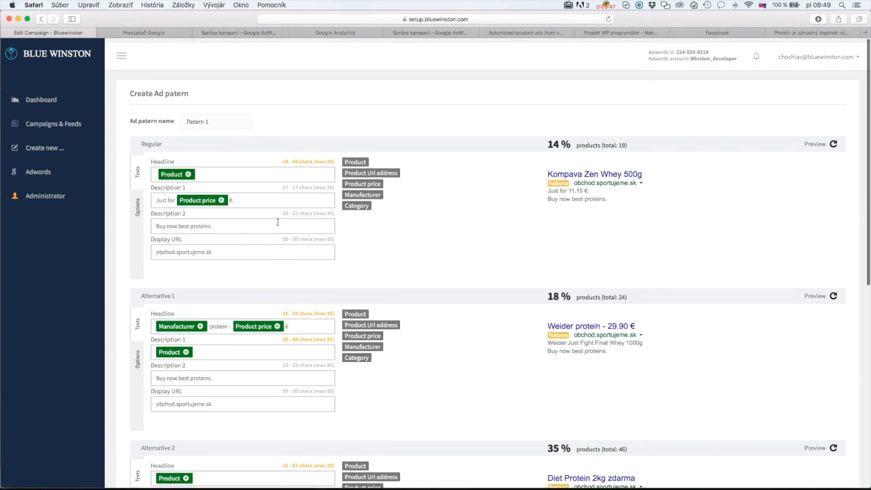
scroll(621, 260, down, 8)
scroll(622, 260, up, 7)
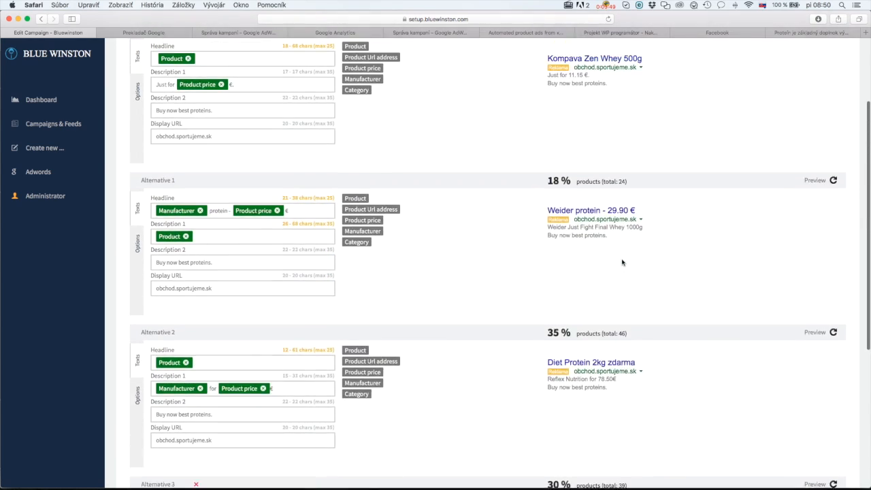
scroll(621, 263, up, 1)
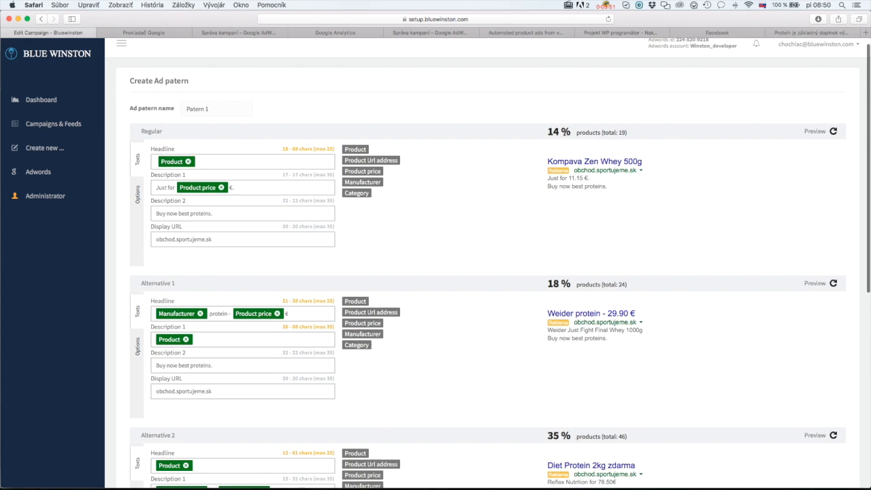
scroll(563, 250, down, 3)
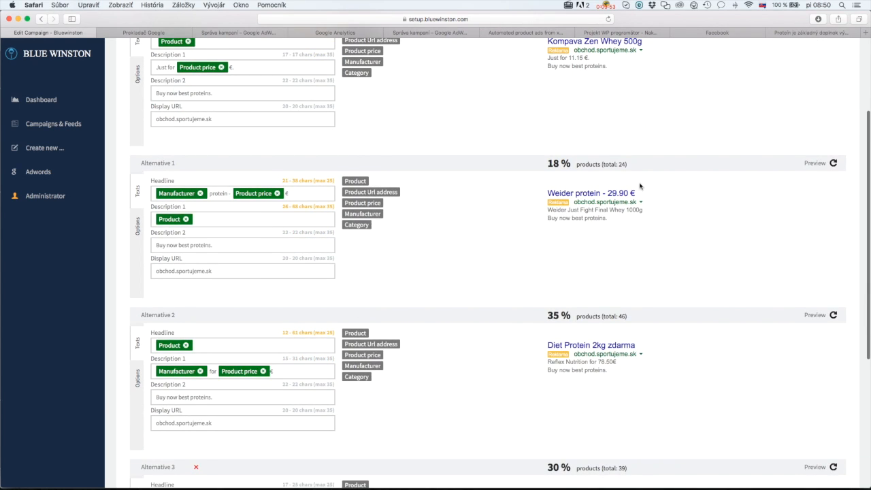
scroll(571, 299, down, 4)
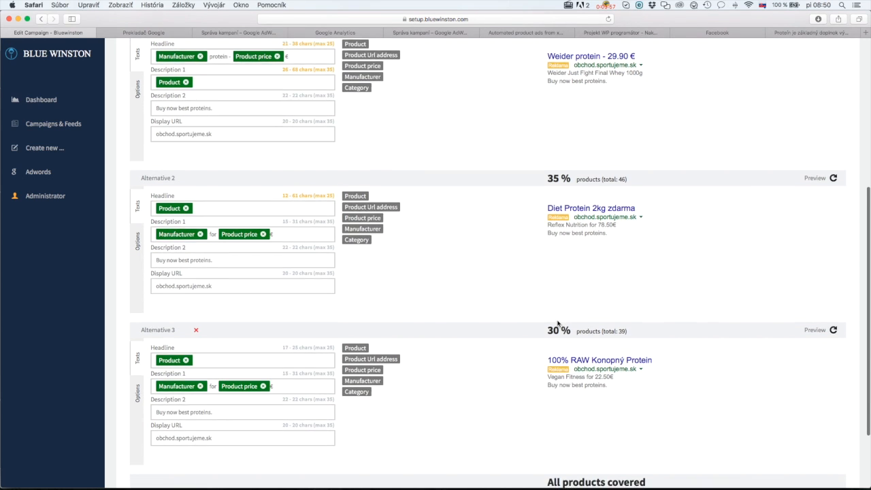
scroll(563, 321, down, 1)
drag(548, 300, 575, 298)
click(567, 309)
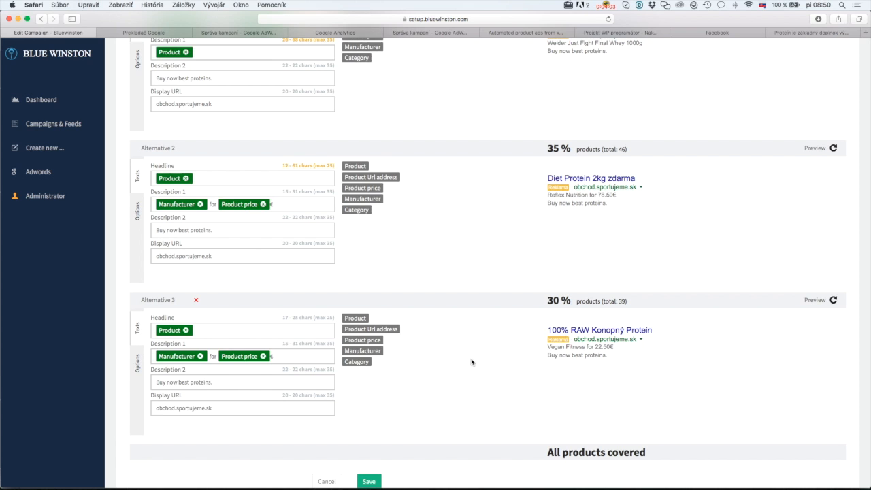
Step: Save the finished ad pattern
scroll(470, 359, down, 3)
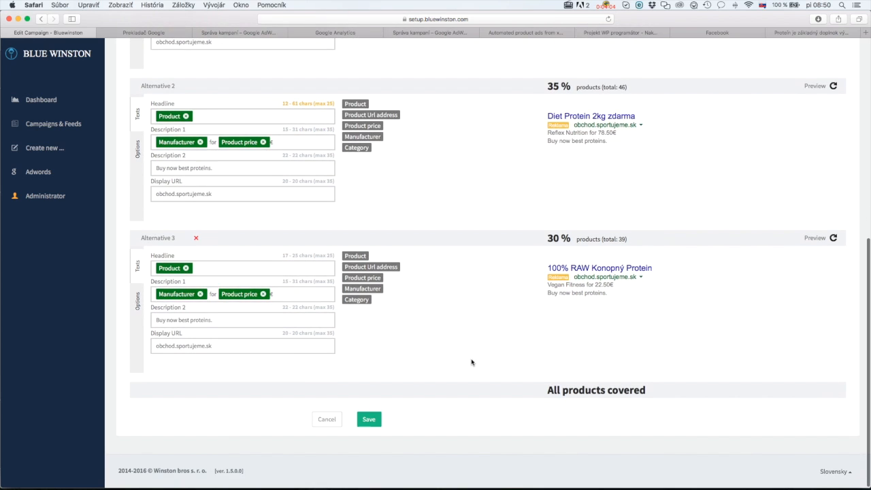
click(373, 420)
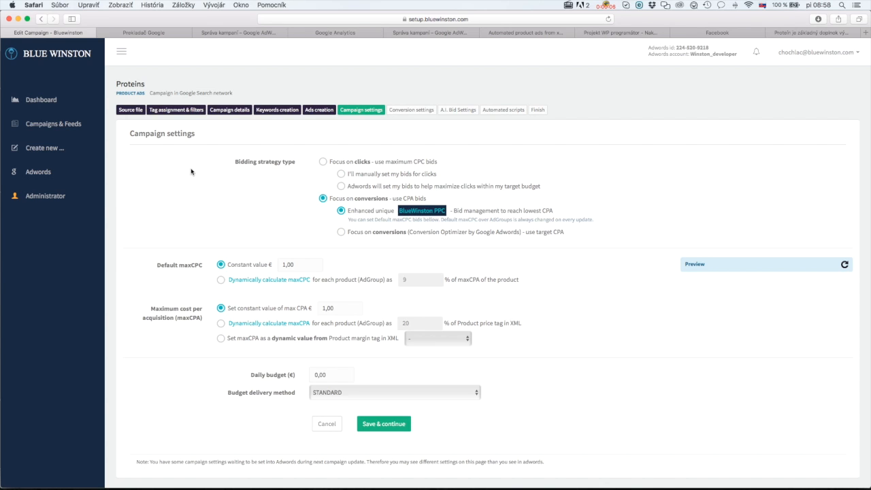
Step: Try the conversion-focused bidding strategy with Conversion Optimizer by Google Adwords and read its note on maximizing clicks
triple_click(243, 163)
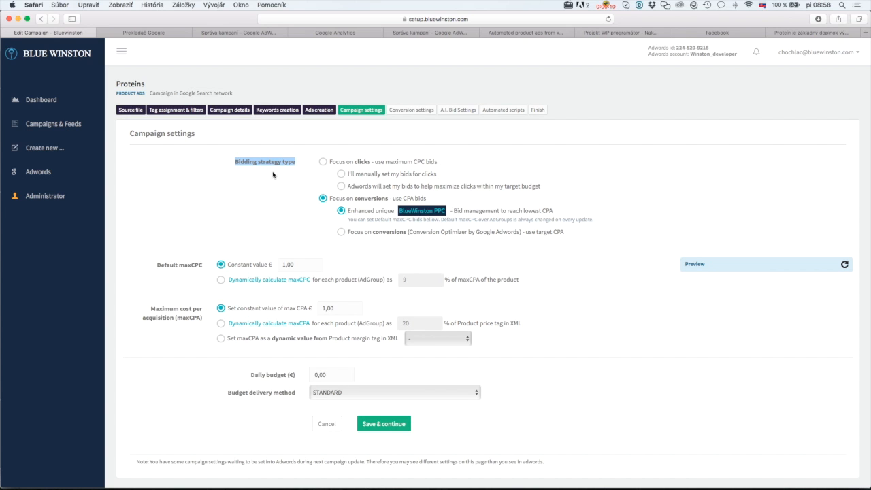
click(252, 179)
scroll(231, 197, down, 2)
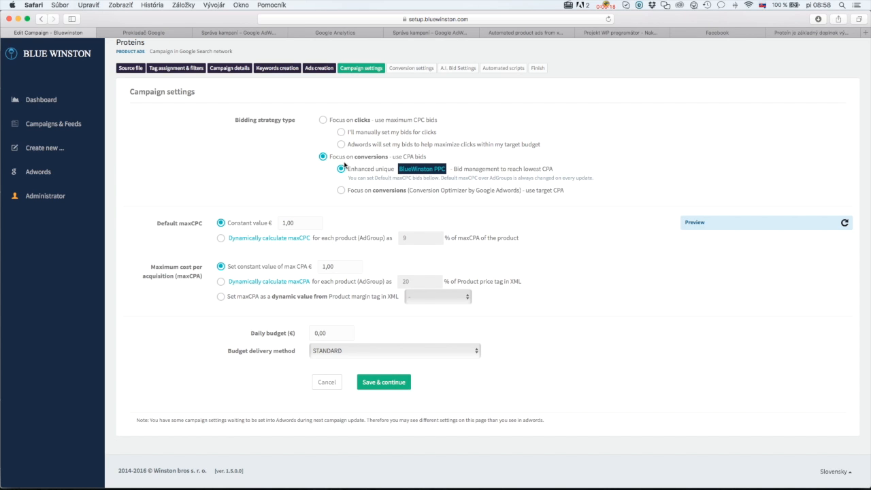
scroll(274, 168, up, 3)
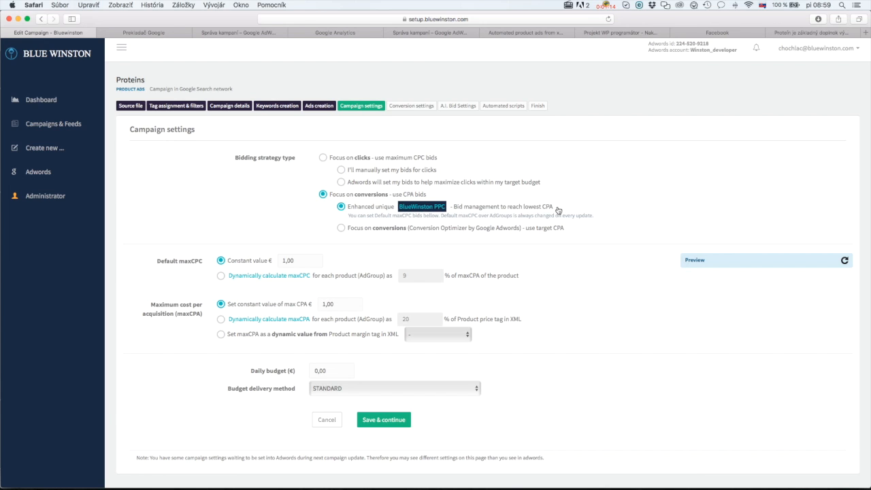
click(343, 229)
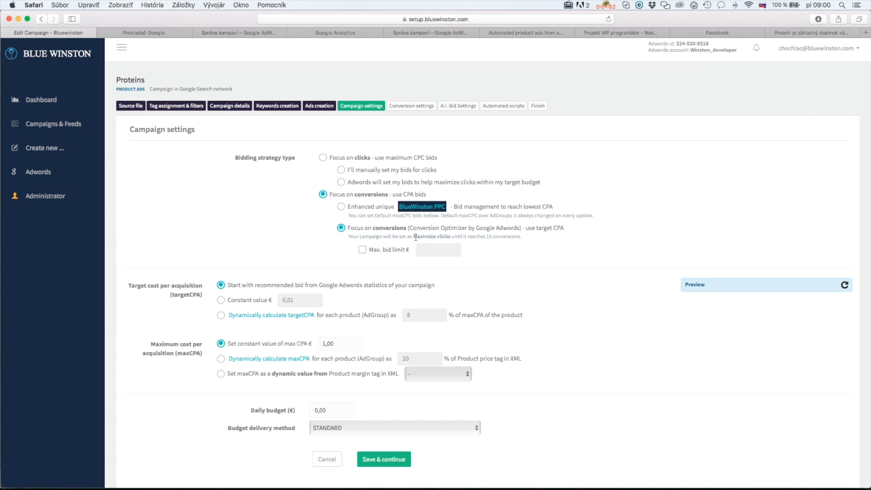
drag(455, 236, 516, 236)
click(515, 236)
Step: Try manual and Adwords-managed bidding for clicks, and return to Focus on conversions with Enhanced unique BlueWinston PPC
click(343, 158)
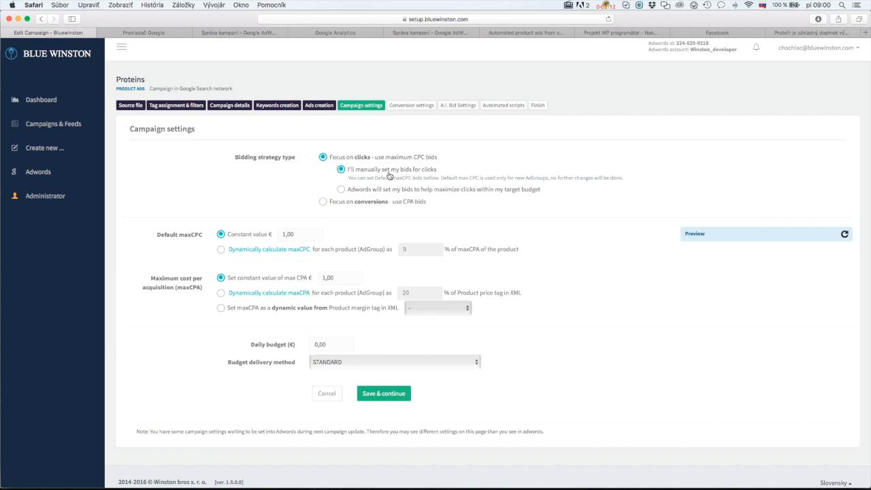
click(375, 189)
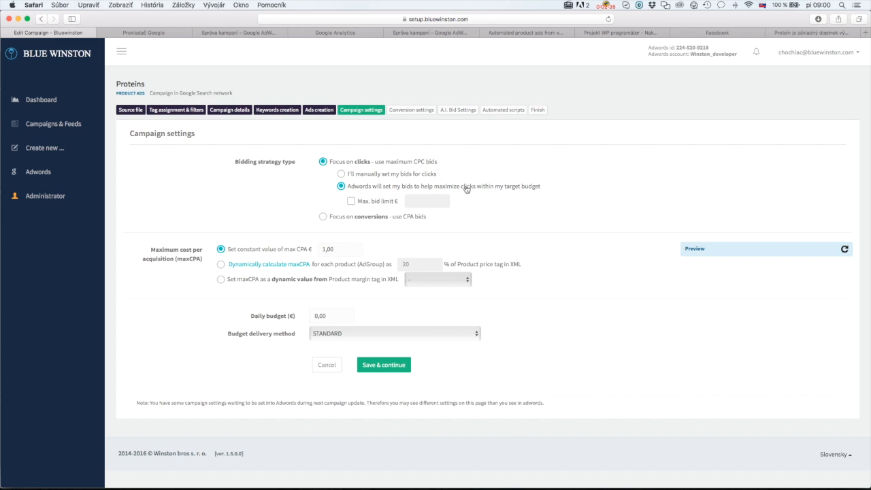
click(374, 205)
click(380, 205)
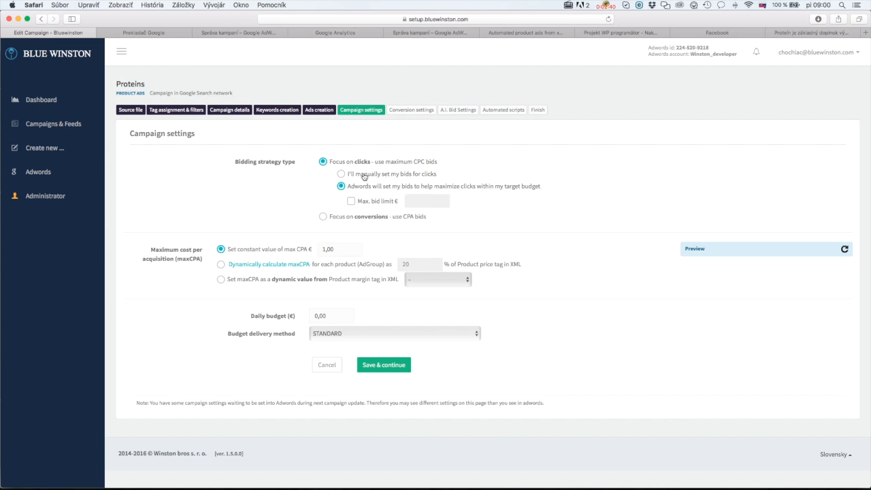
click(368, 217)
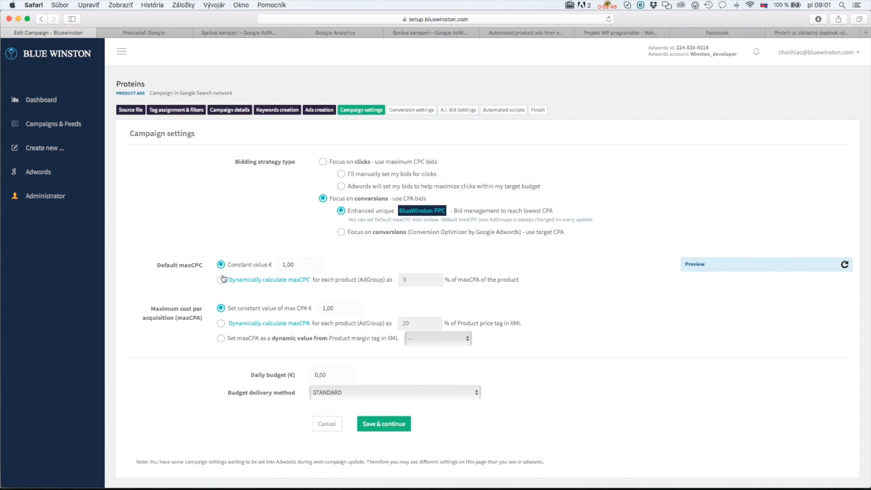
Step: Try a constant Default maxCPC of 0.50 €, followed by 1 €
drag(157, 265, 202, 265)
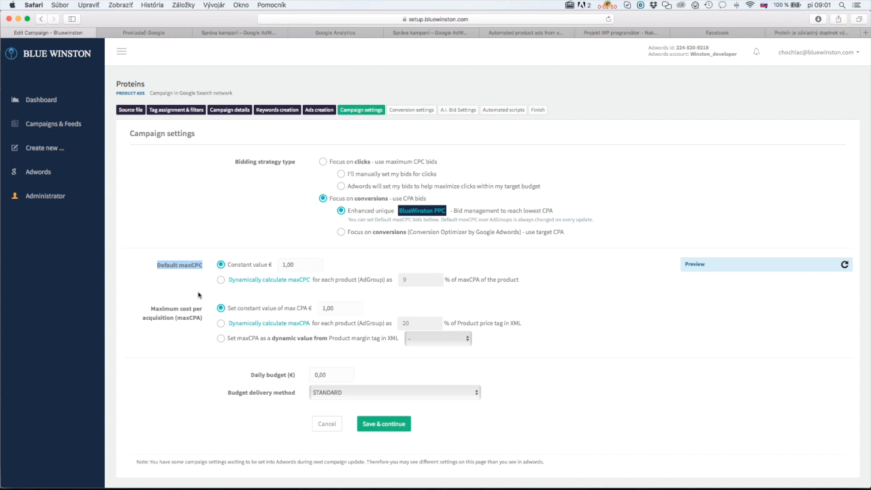
drag(151, 308, 195, 317)
click(204, 320)
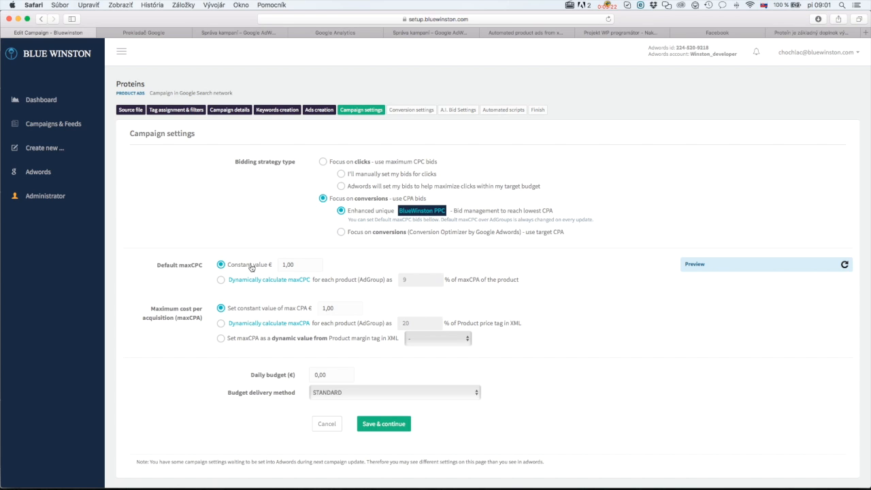
double_click(290, 264)
click(297, 265)
double_click(285, 265)
click(304, 264)
double_click(281, 264)
text(0.)
text(50)
double_click(310, 265)
text(1)
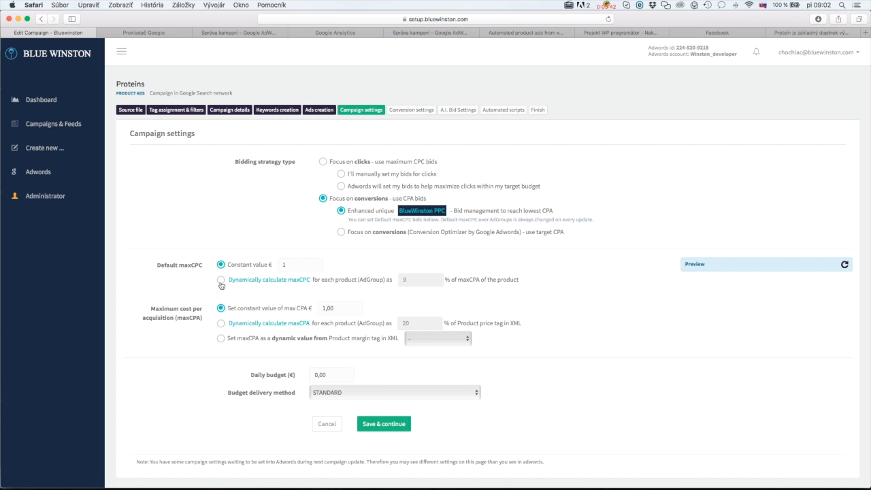
Step: Set Default maxCPC to be calculated dynamically for each product as a percentage of the product's maxCPA
click(220, 282)
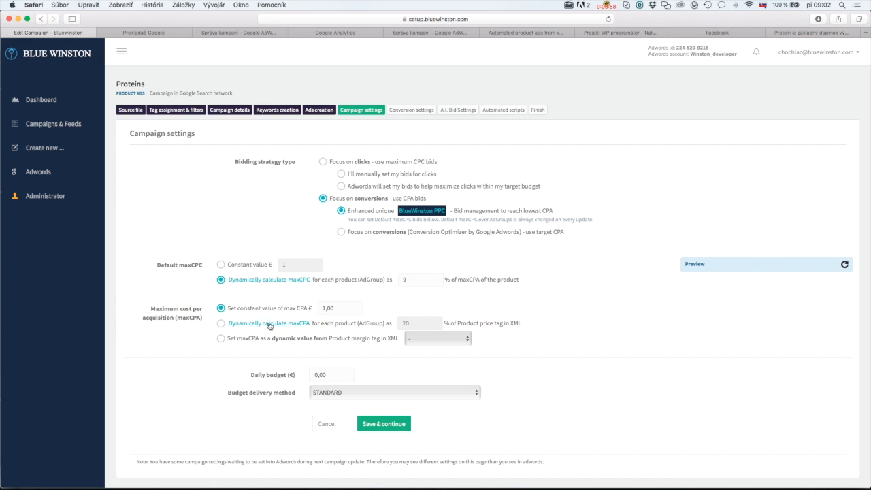
scroll(197, 315, down, 1)
scroll(197, 315, down, 3)
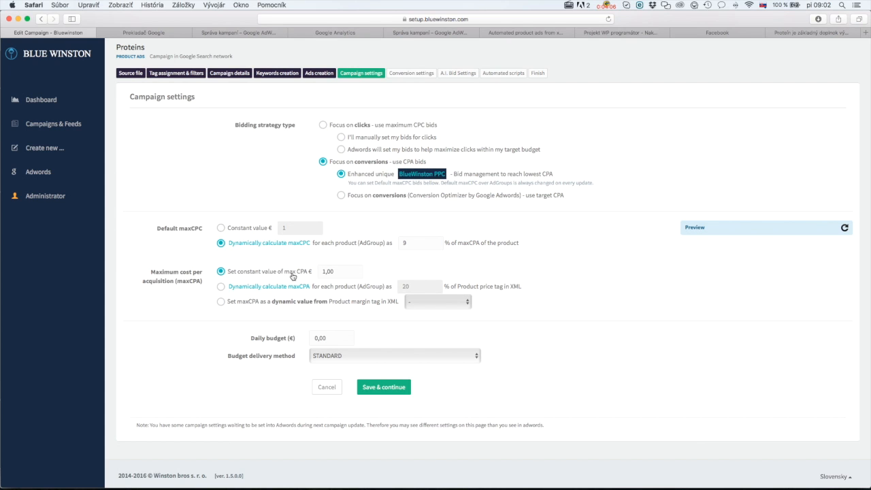
scroll(299, 275, up, 3)
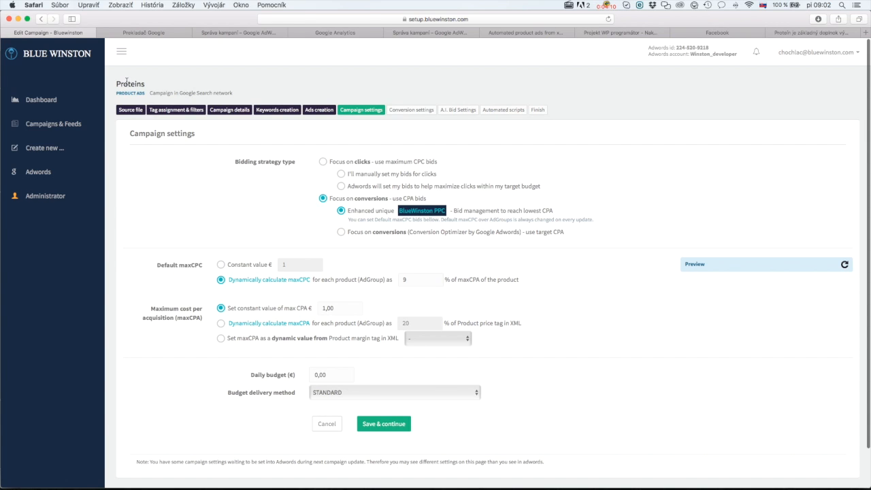
Step: Try a constant maxCPA of 30 € for the Proteins campaign
drag(116, 84, 147, 84)
click(167, 88)
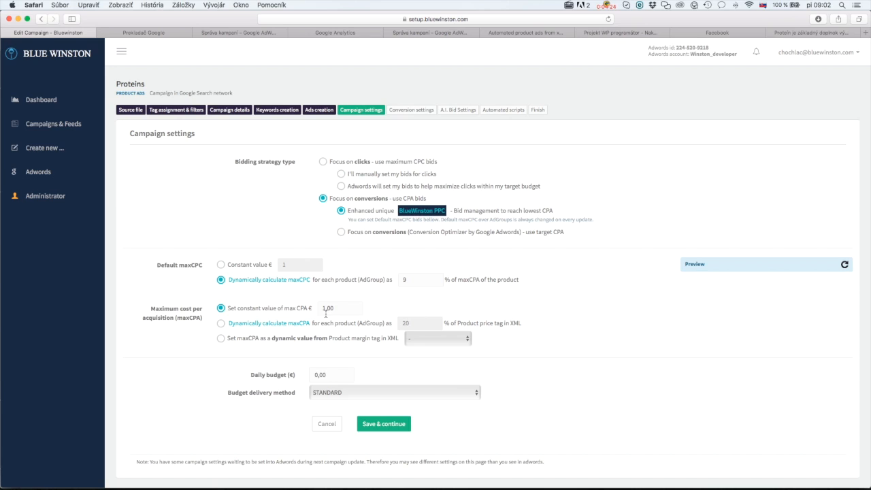
double_click(336, 307)
text(30)
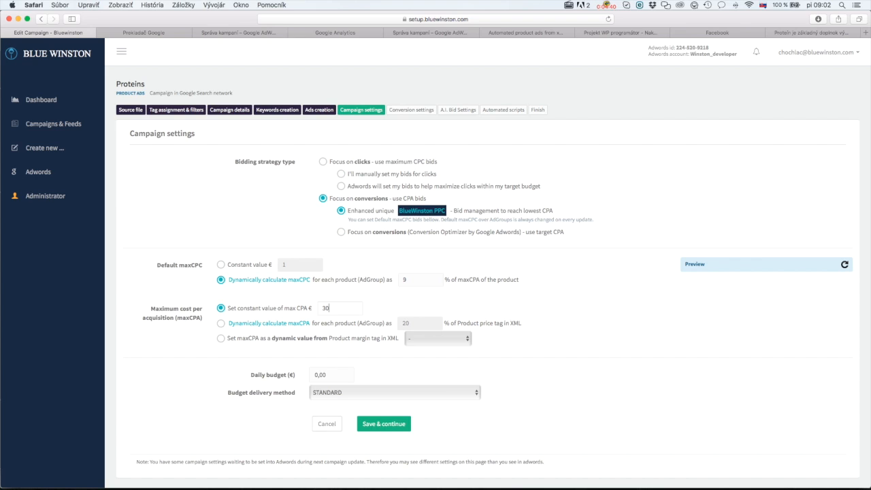
Step: Set maxCPA to be calculated dynamically for each product as 20% of the product price tag in the XML
click(243, 325)
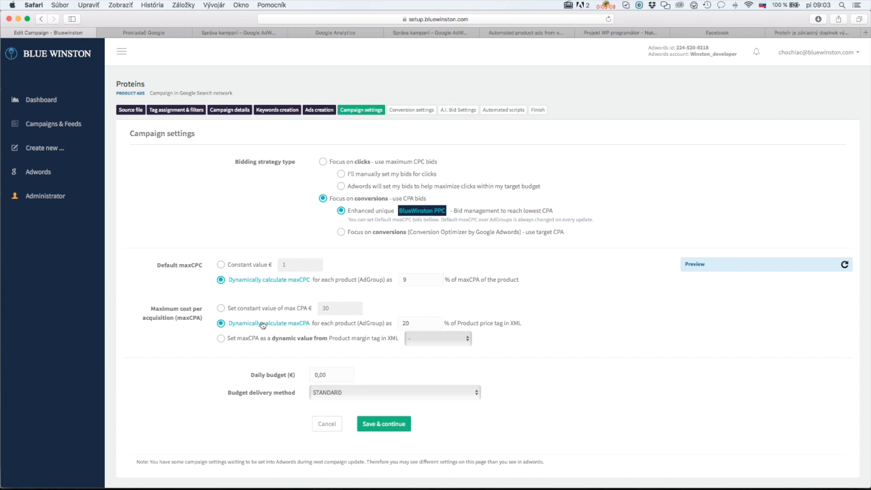
double_click(412, 323)
click(466, 322)
Step: Set the daily budget to 20 € and refresh the bid preview
click(844, 266)
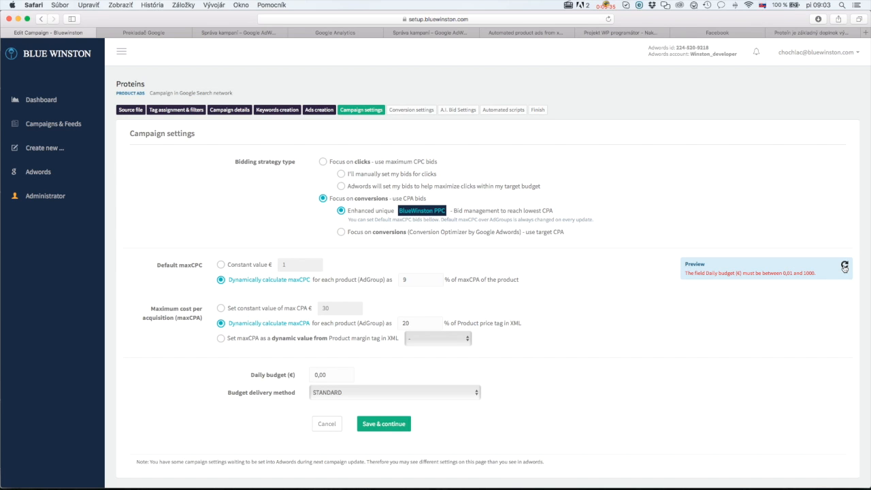
scroll(591, 283, down, 1)
click(325, 333)
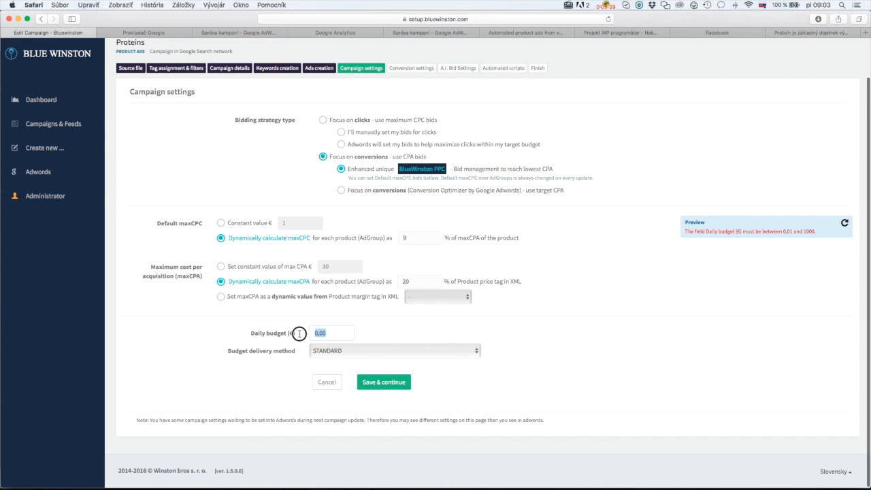
text(20)
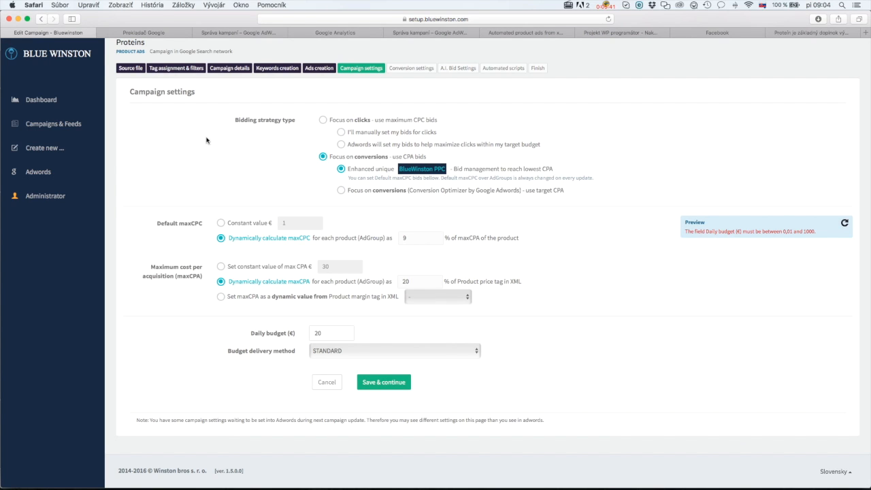
click(844, 225)
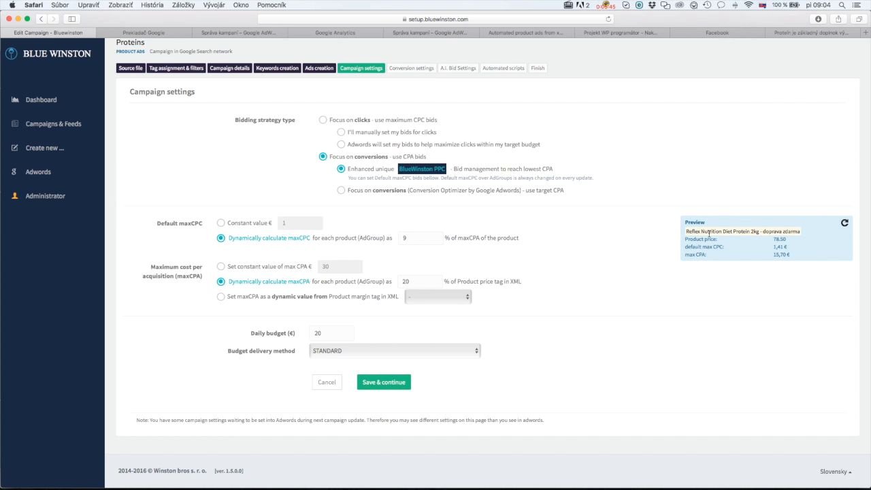
Step: Examine the previewed product's price, default max CPC and max CPA against the percentages set for both bids
drag(686, 231, 795, 230)
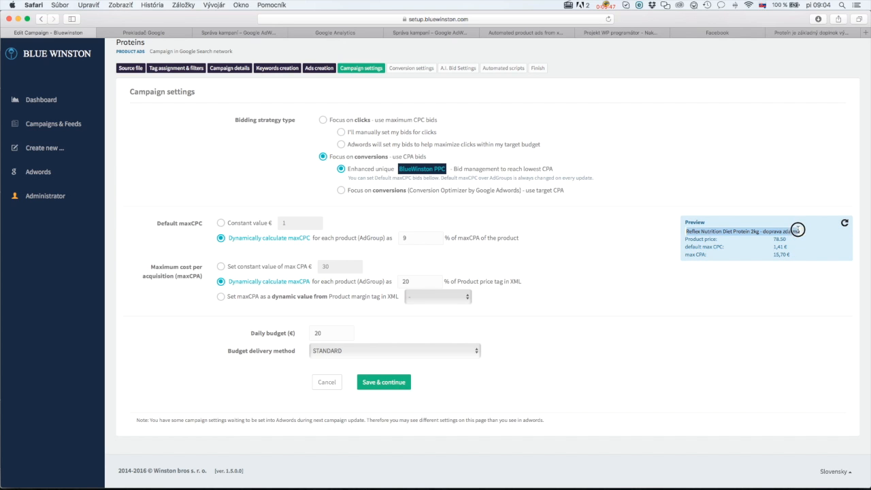
click(758, 240)
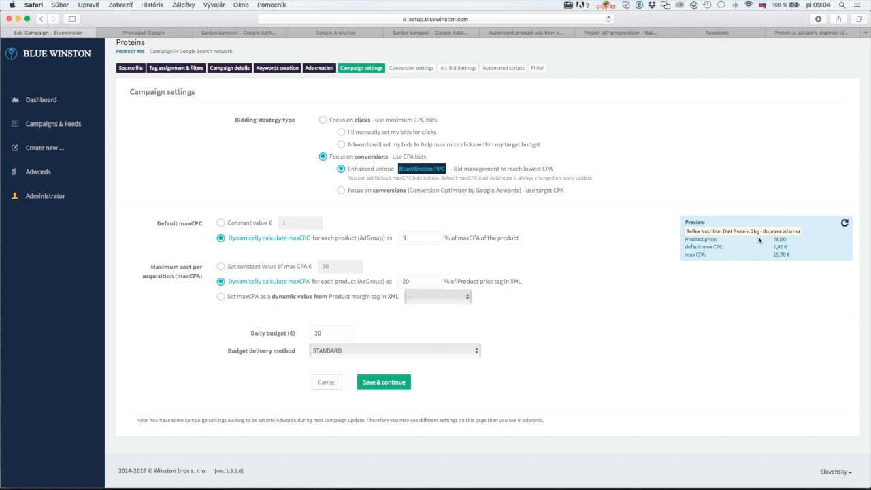
drag(686, 239, 817, 248)
click(713, 246)
click(695, 247)
drag(695, 247, 774, 247)
drag(429, 239, 392, 243)
click(555, 253)
drag(774, 254, 790, 254)
drag(413, 281, 393, 279)
drag(788, 240, 772, 239)
click(643, 309)
Step: Recalculate the bid preview with 10% for maxCPC and 20% for maxCPA, and save the campaign settings
double_click(413, 283)
text(50)
click(844, 223)
drag(776, 245, 787, 246)
scroll(774, 281, down, 1)
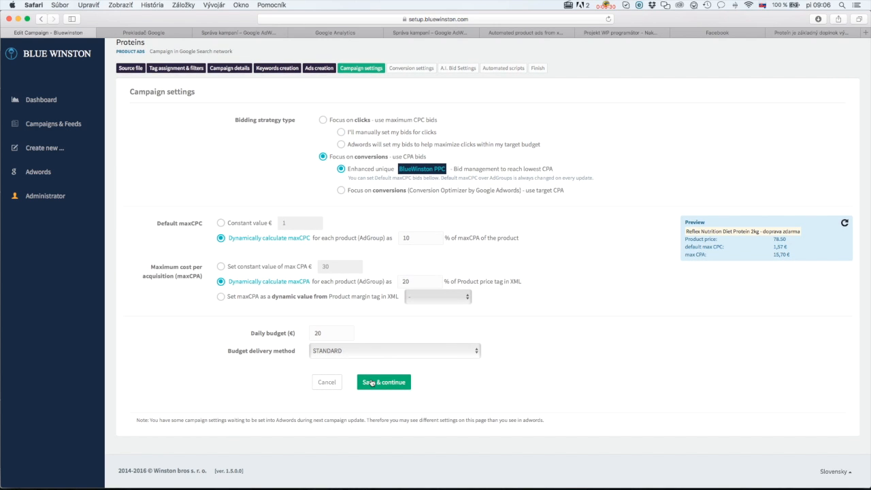
click(371, 383)
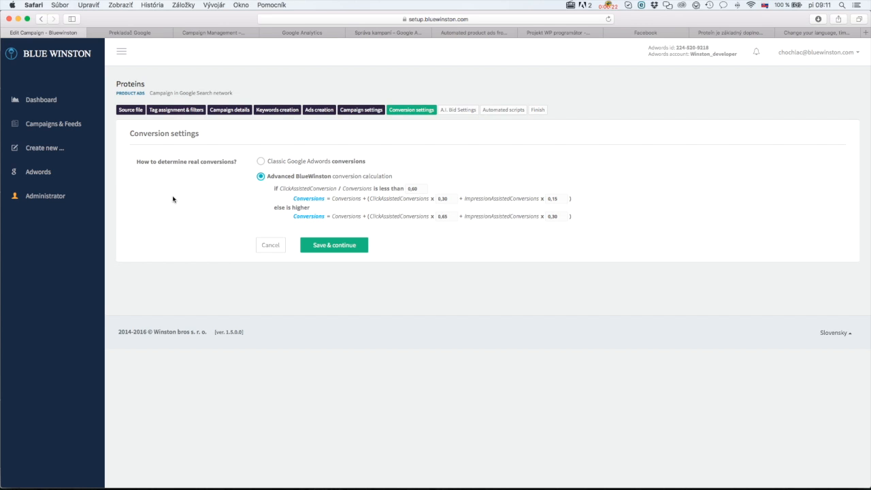
Step: Try Classic Google Adwords conversions, check the campaign list in Google AdWords, and return to Advanced BlueWinston conversion calculation
click(295, 163)
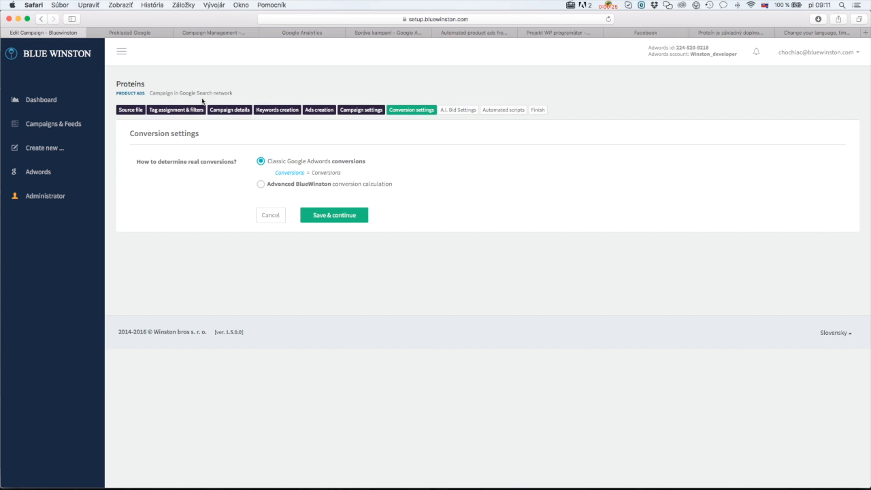
click(200, 33)
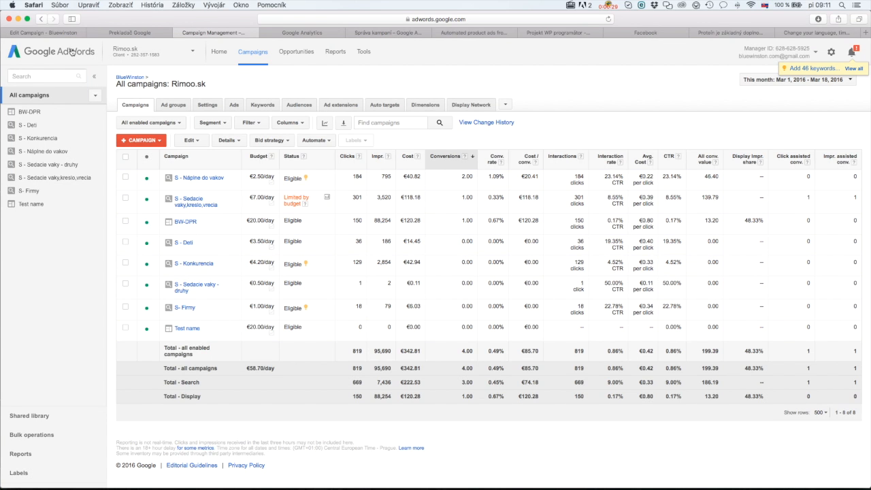
click(45, 33)
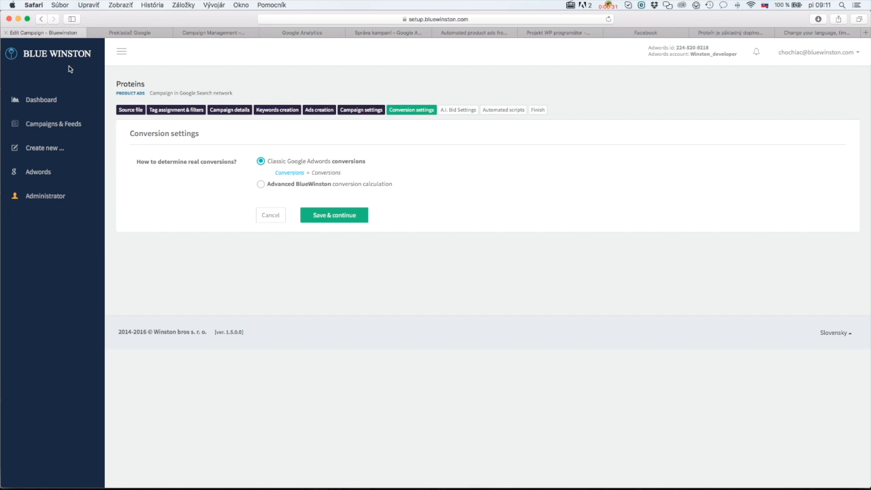
click(264, 185)
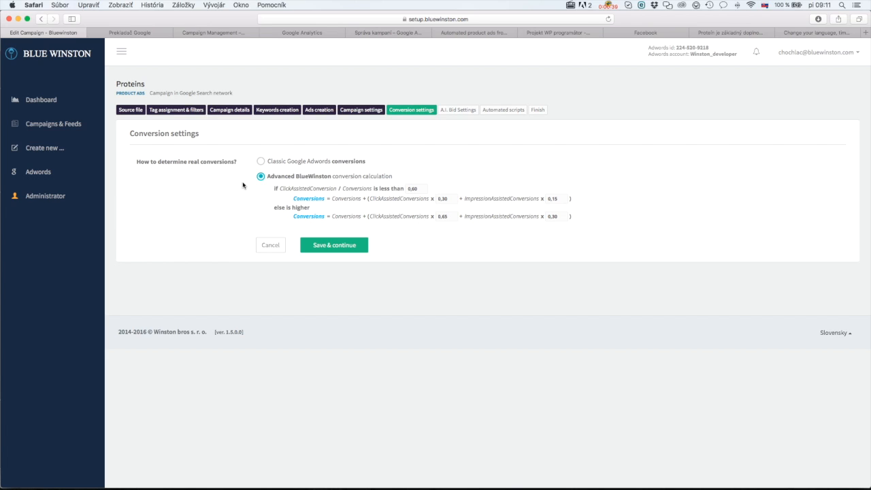
Step: Review the Advanced BlueWinston formula's Adwords values, threshold and multipliers for click-assisted and impression-assisted conversions
mouse_move(343, 202)
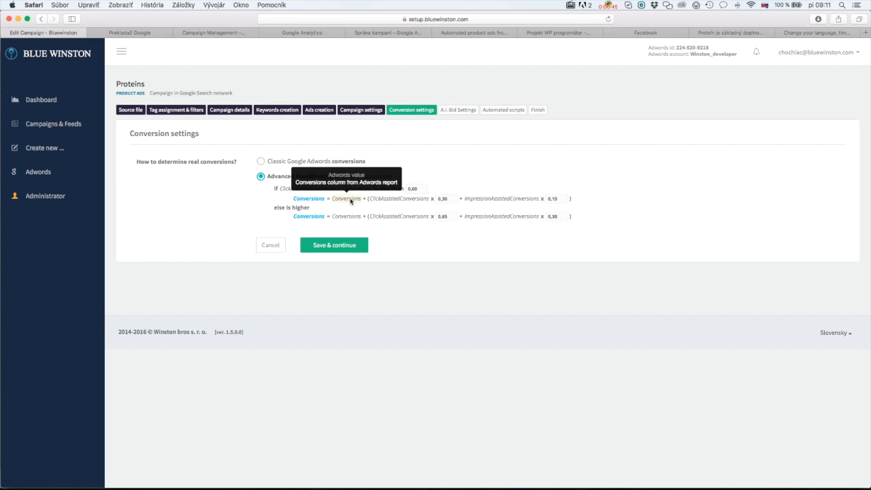
mouse_move(383, 204)
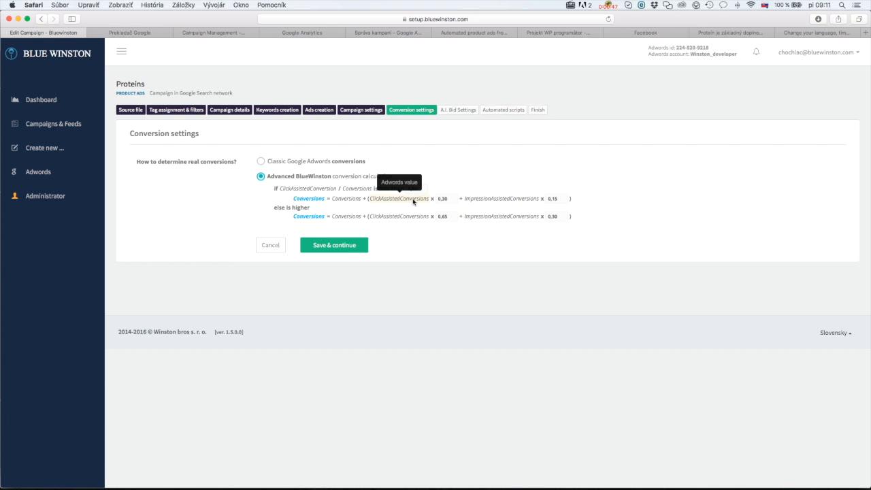
mouse_move(484, 204)
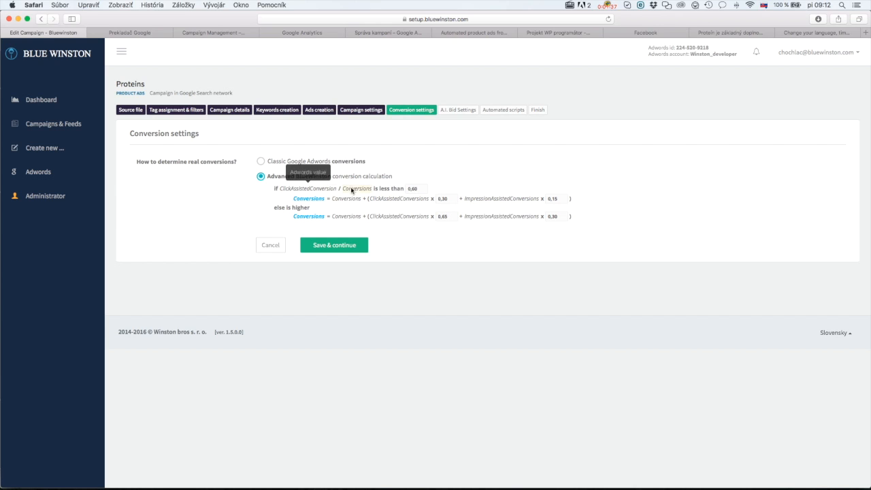
mouse_move(307, 194)
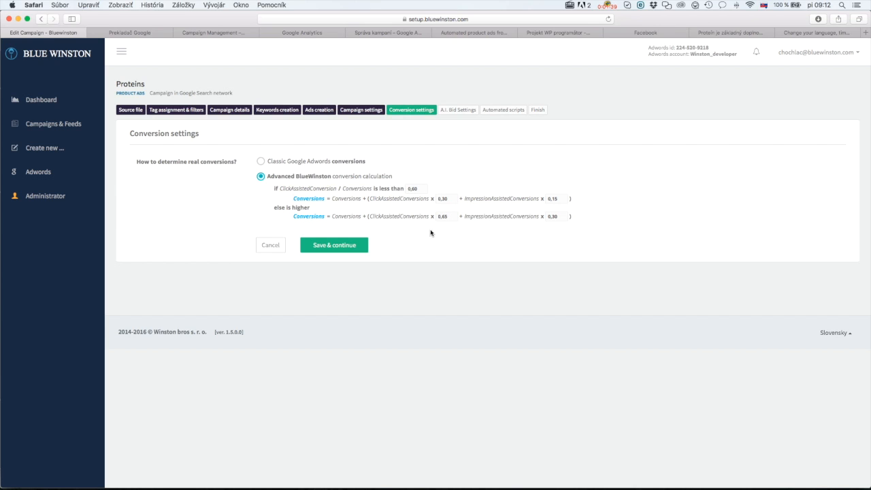
mouse_move(422, 189)
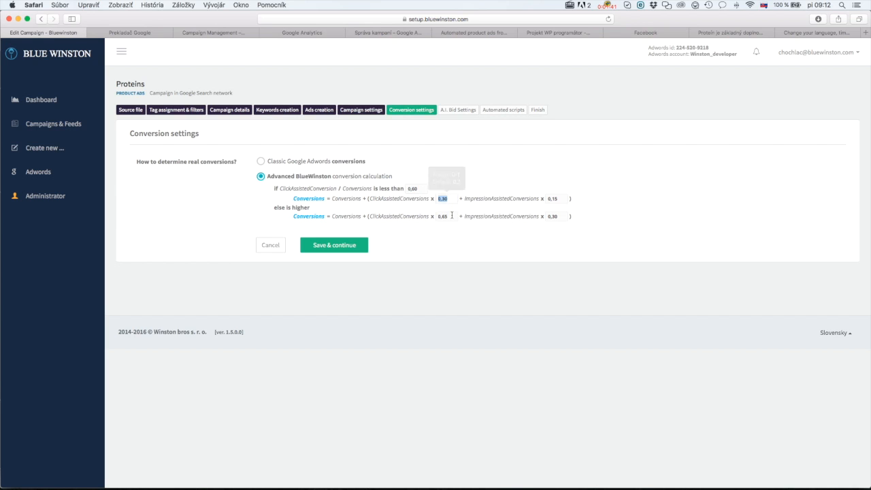
mouse_move(552, 199)
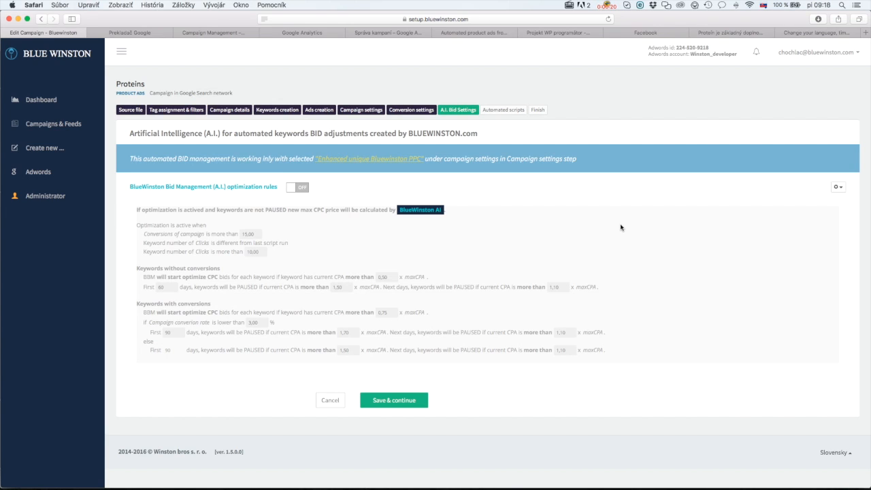
Step: Turn on the BlueWinston Bid Management (A.I.) optimization rules and review their activation thresholds for campaign conversions and keyword clicks
click(301, 189)
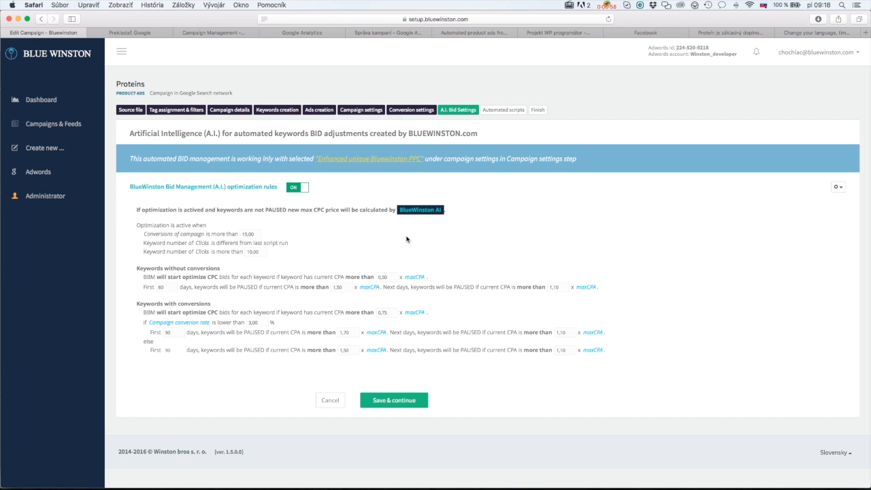
double_click(243, 233)
click(252, 234)
click(257, 252)
Step: Review the A.I. bidding and pausing rules for keywords without conversions and keywords with conversions
drag(137, 268, 221, 268)
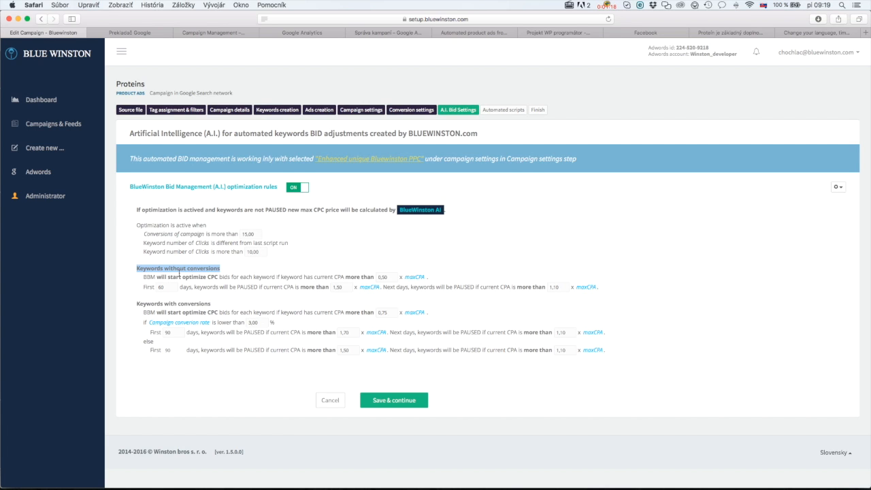
click(210, 302)
drag(209, 302, 128, 303)
click(196, 302)
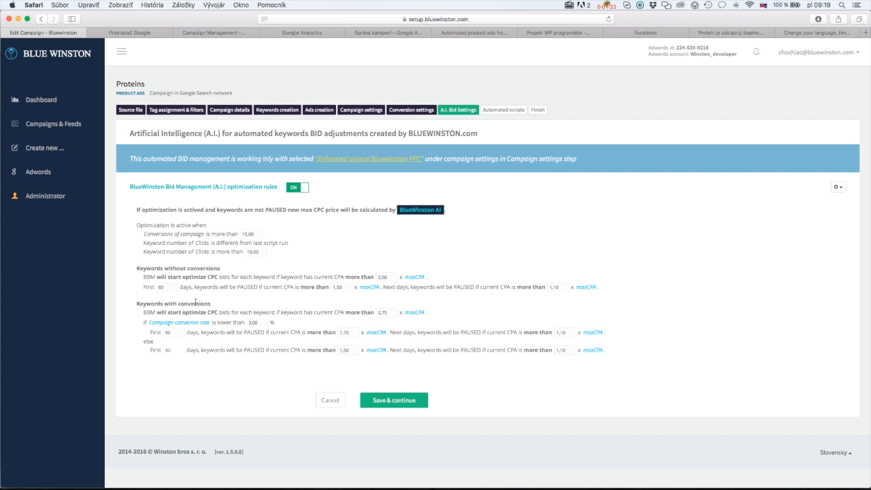
mouse_move(379, 351)
click(561, 332)
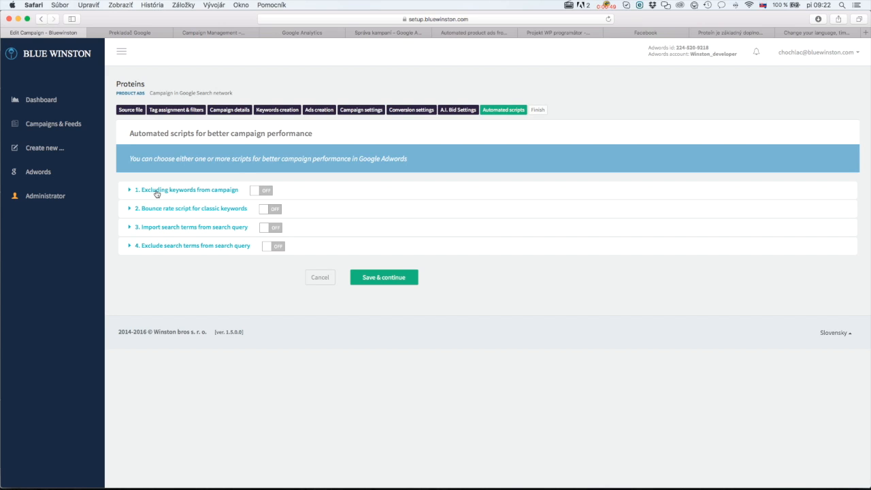
Step: Examine the rules of the Excluding keywords from campaign script, leaving the script off
click(226, 194)
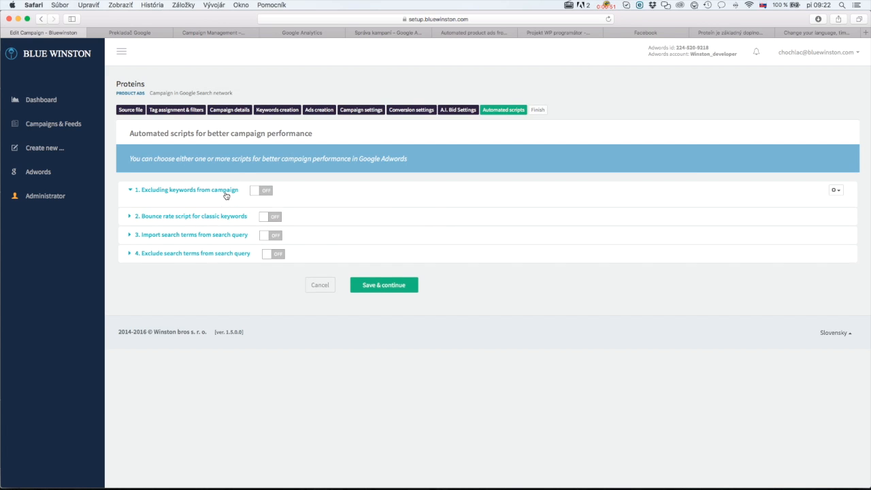
click(266, 194)
click(266, 195)
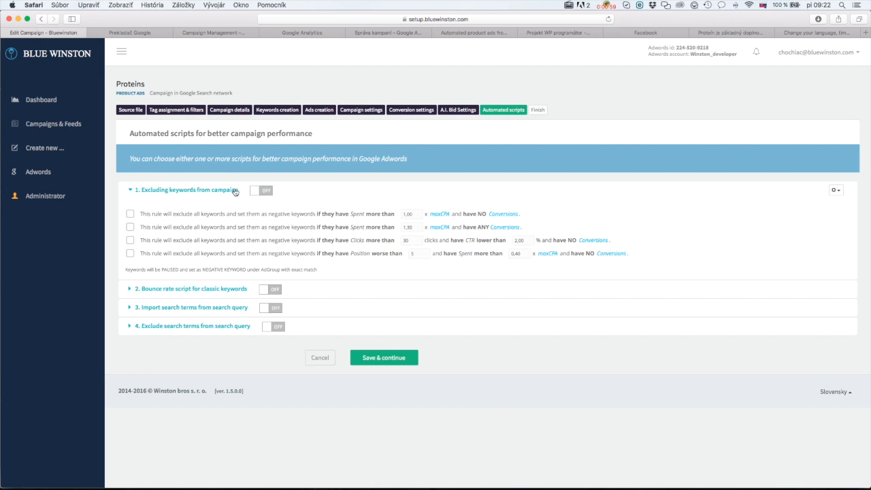
click(233, 191)
Step: Examine the rules of the bounce rate script and the scripts that import and exclude search terms from search query
click(179, 210)
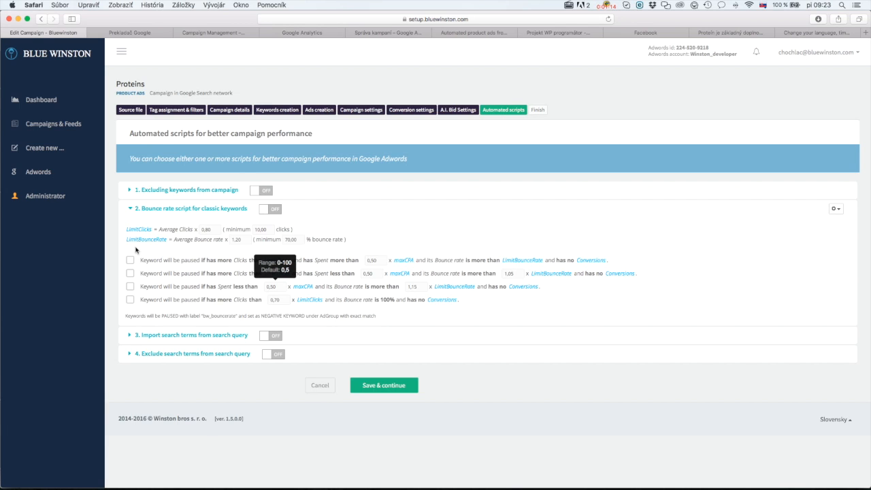
click(166, 211)
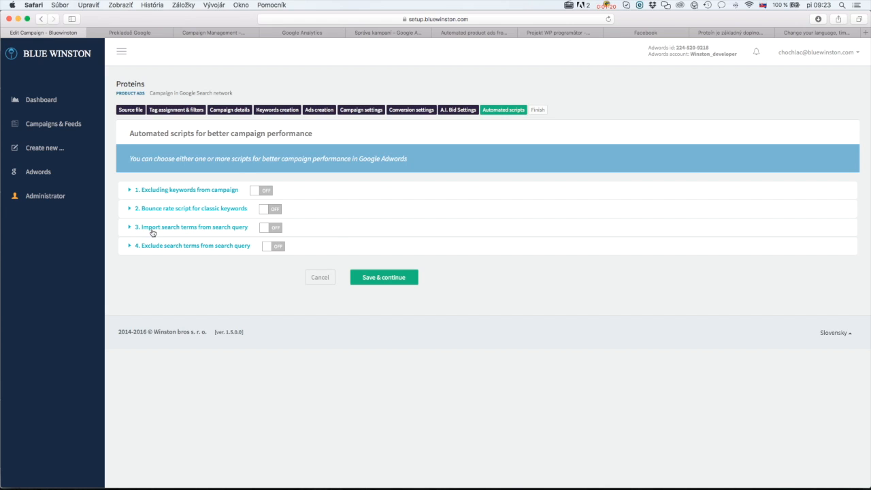
click(236, 231)
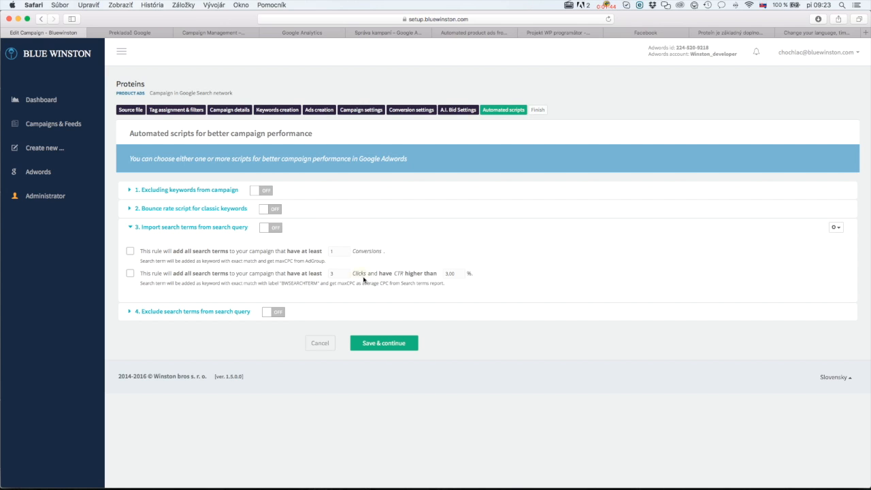
click(194, 231)
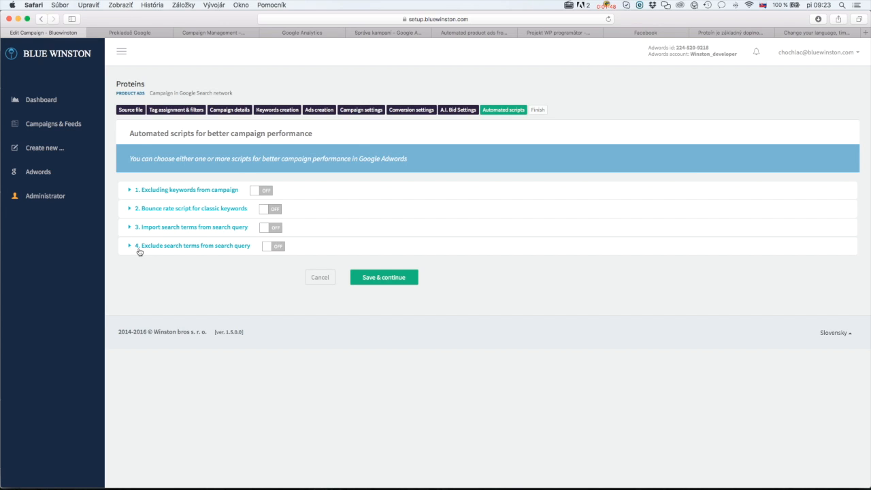
click(197, 247)
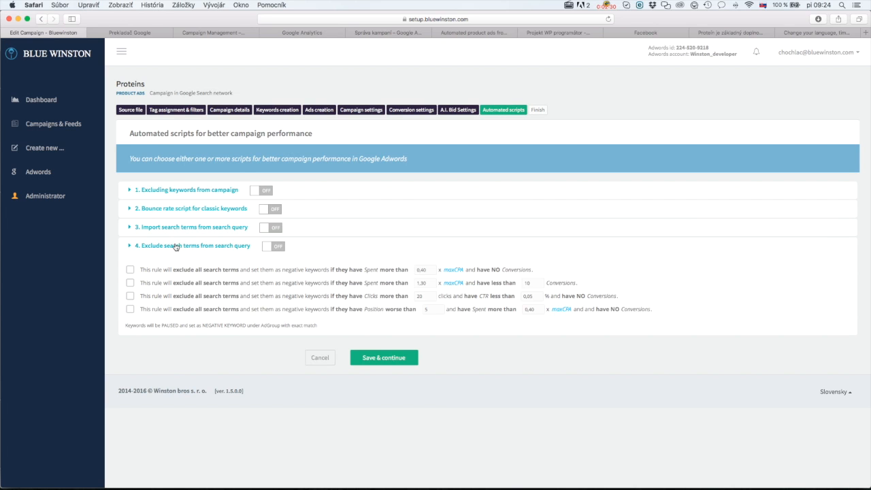
click(177, 245)
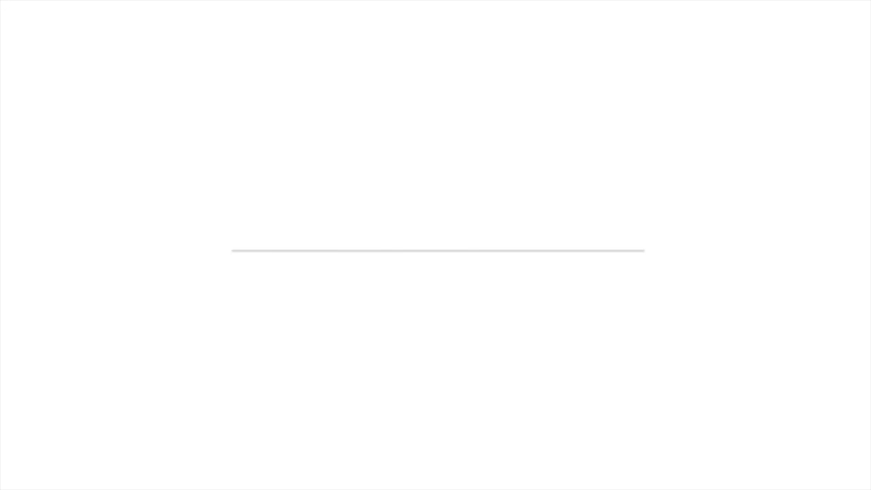